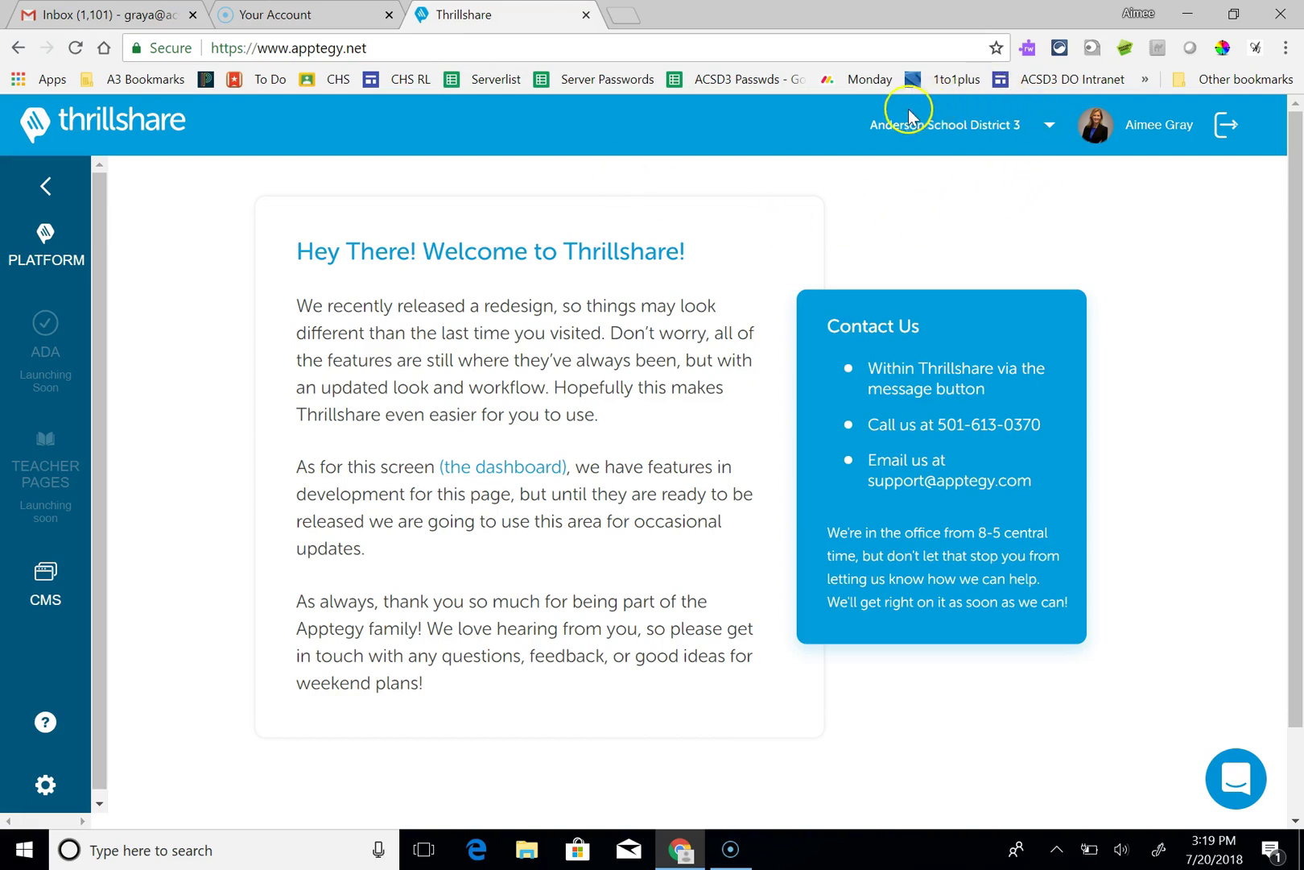
Switch the active site to Crescent High School and expand its PLATFORM menu
click(1048, 126)
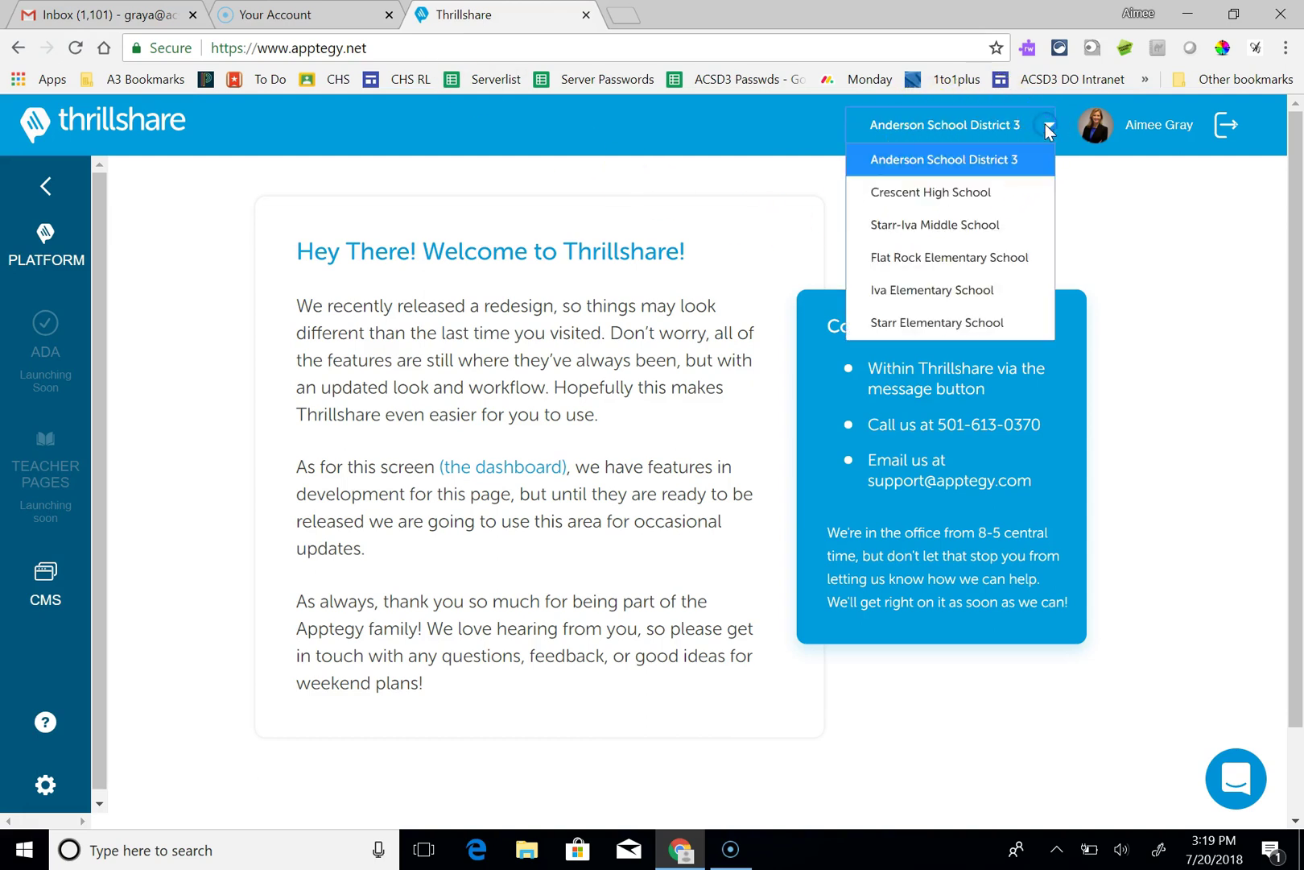
click(977, 192)
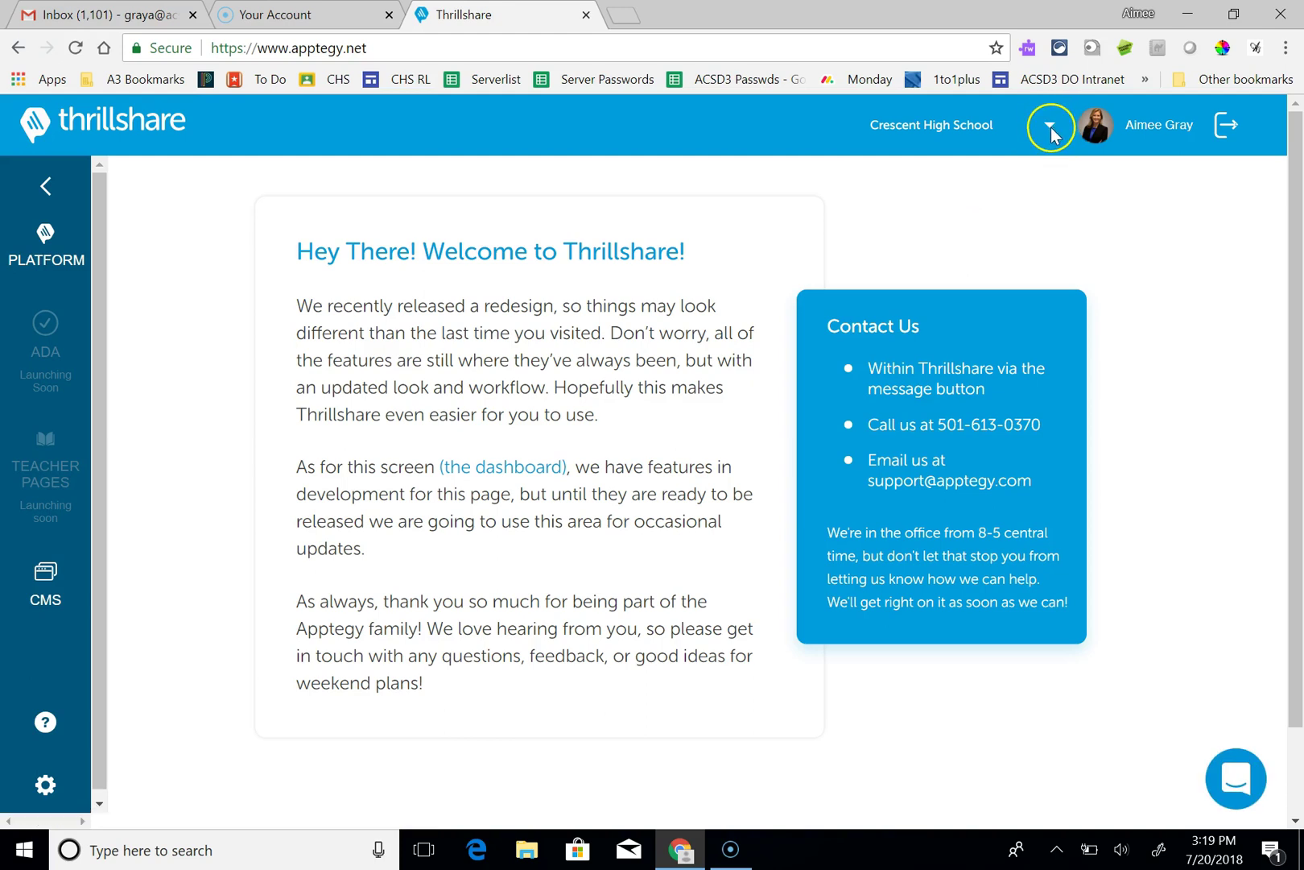
click(64, 237)
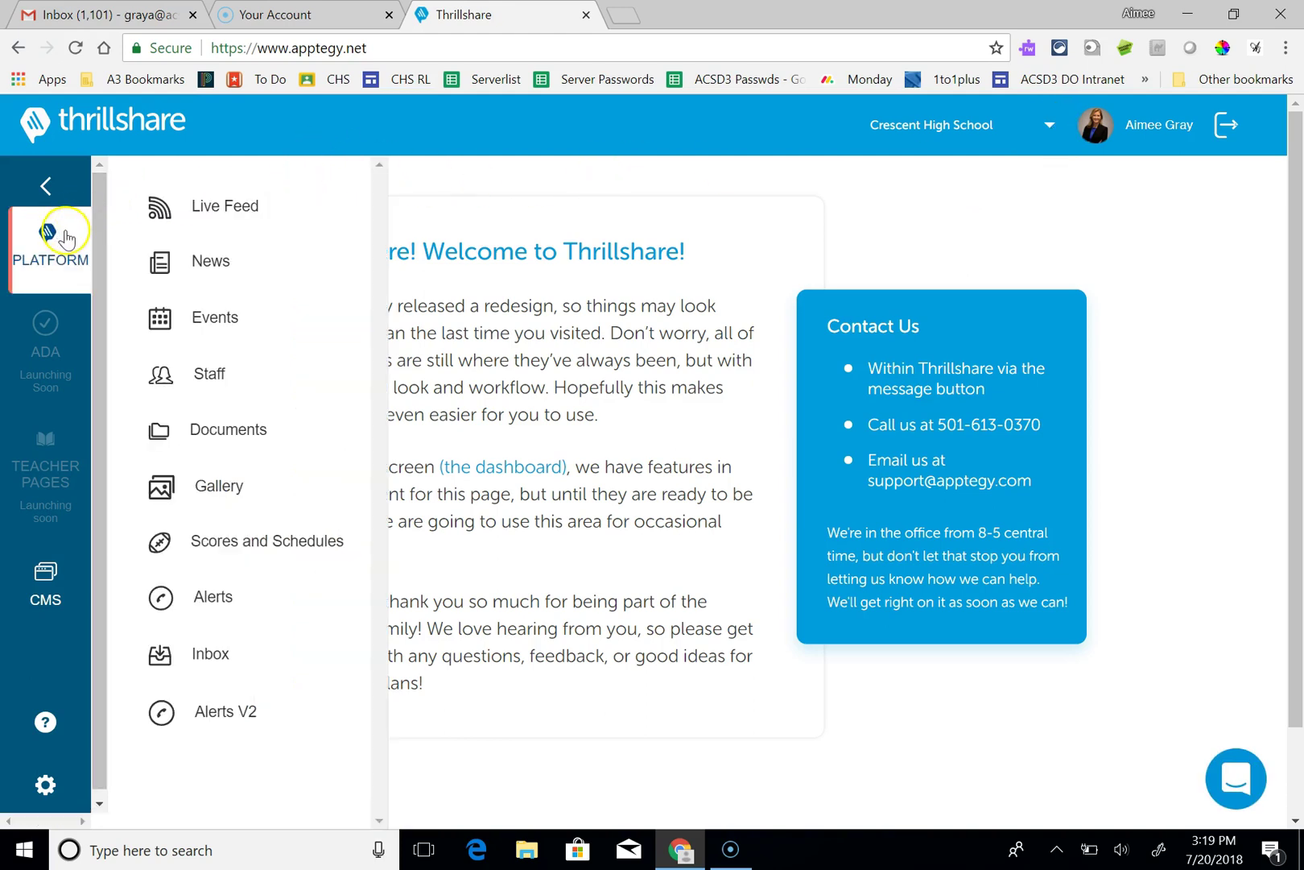
click(215, 233)
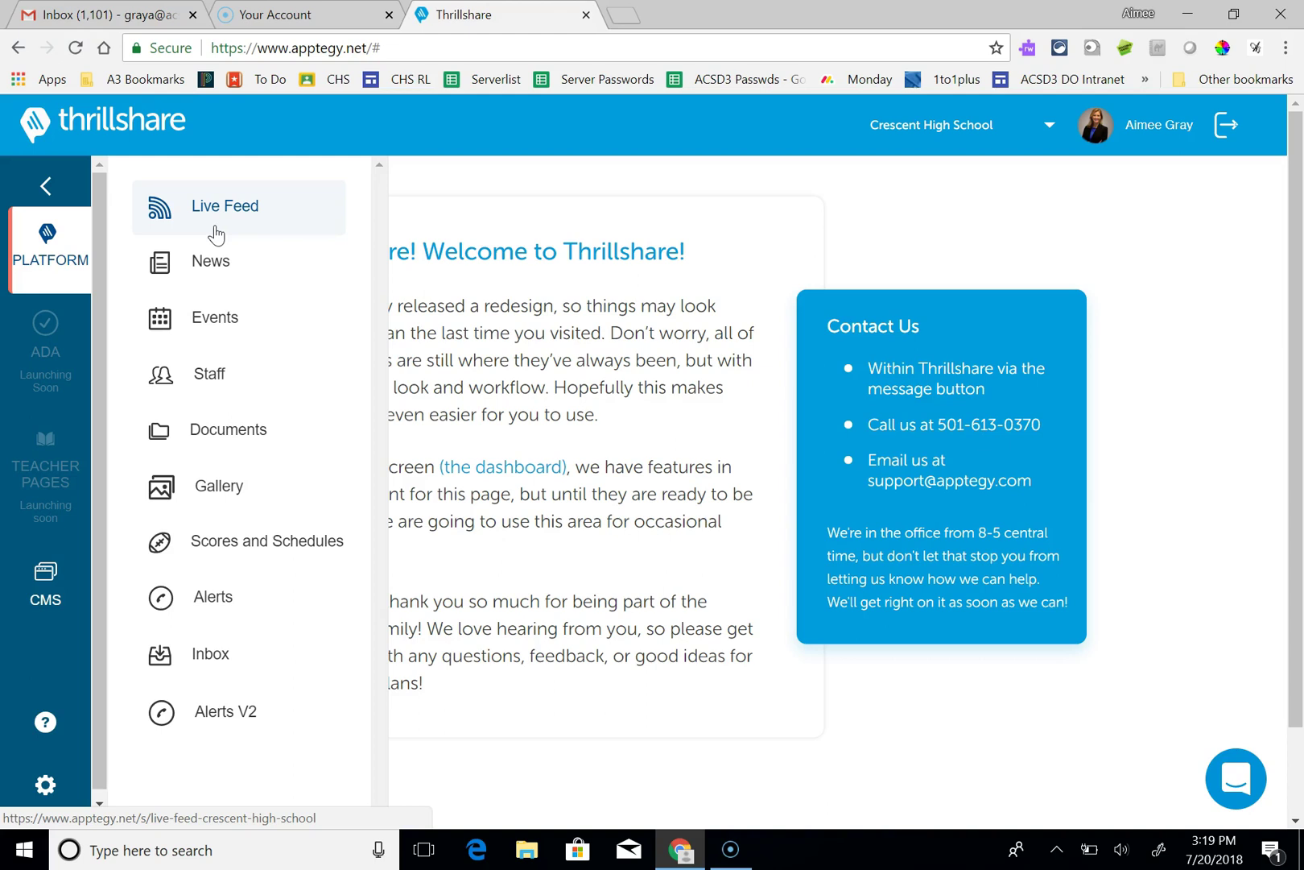
Open the Crescent High School site in the CMS and turn on edit mode
click(63, 573)
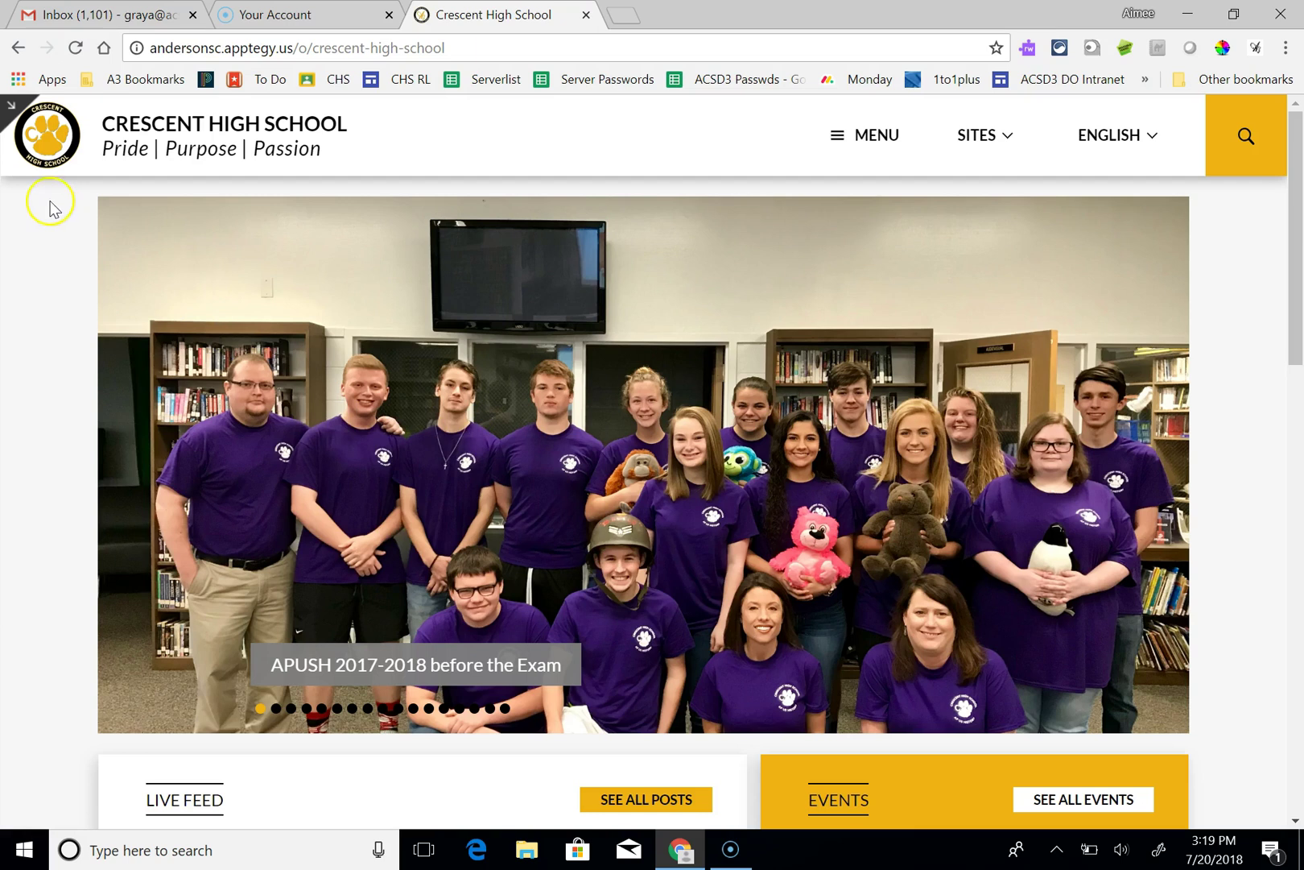
click(12, 111)
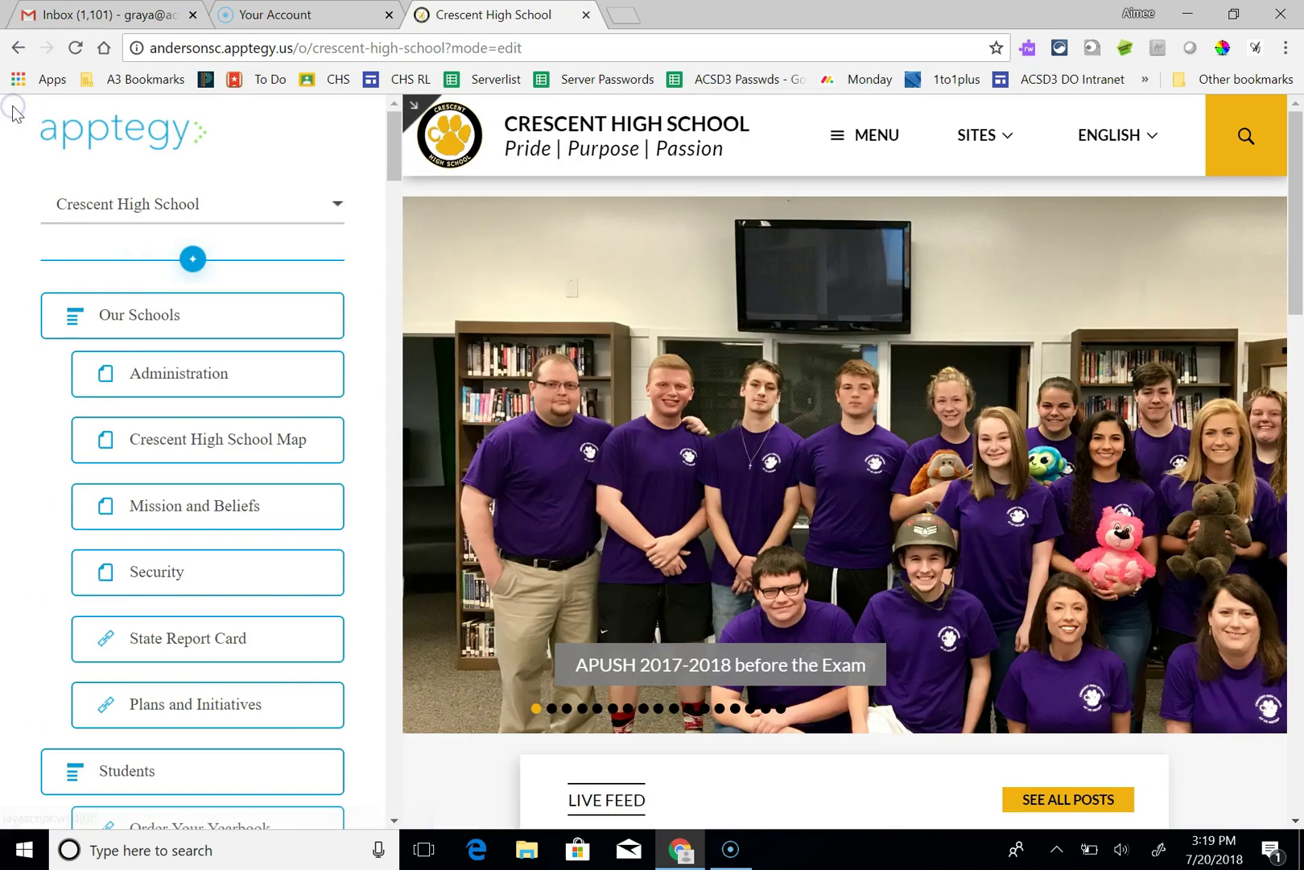
drag(397, 172, 402, 531)
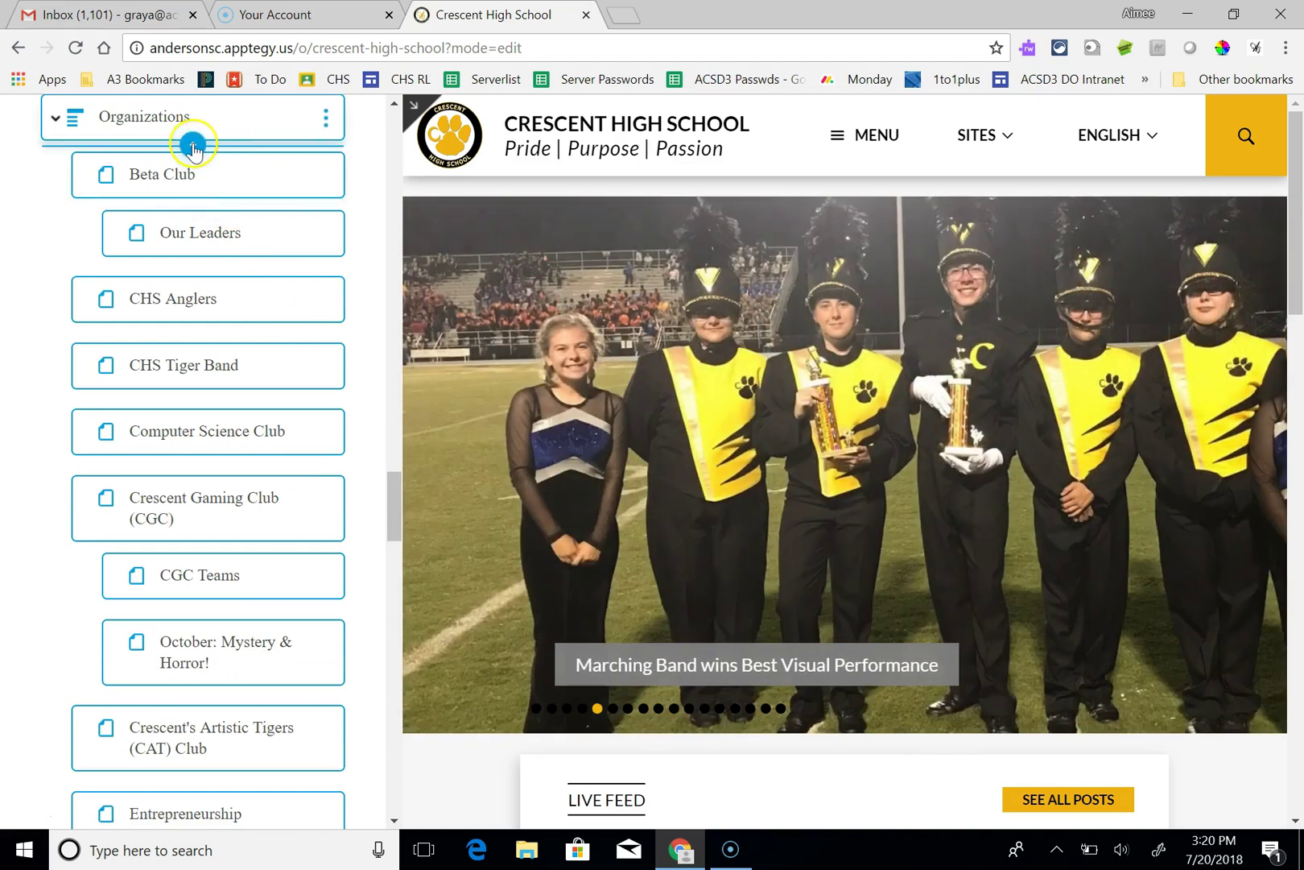
Insert a new Two Columns page named 'Travel Club'
click(194, 147)
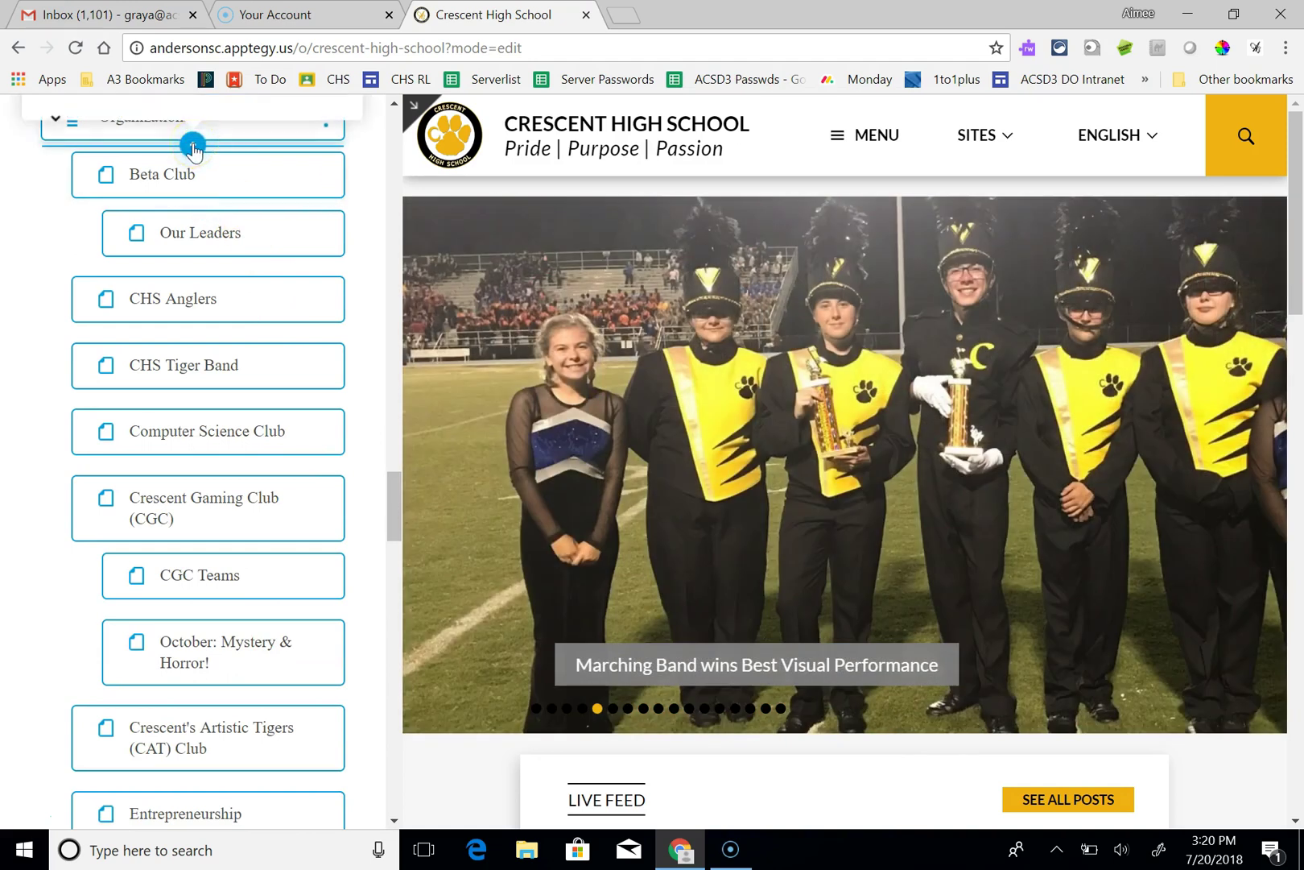
drag(396, 496, 392, 463)
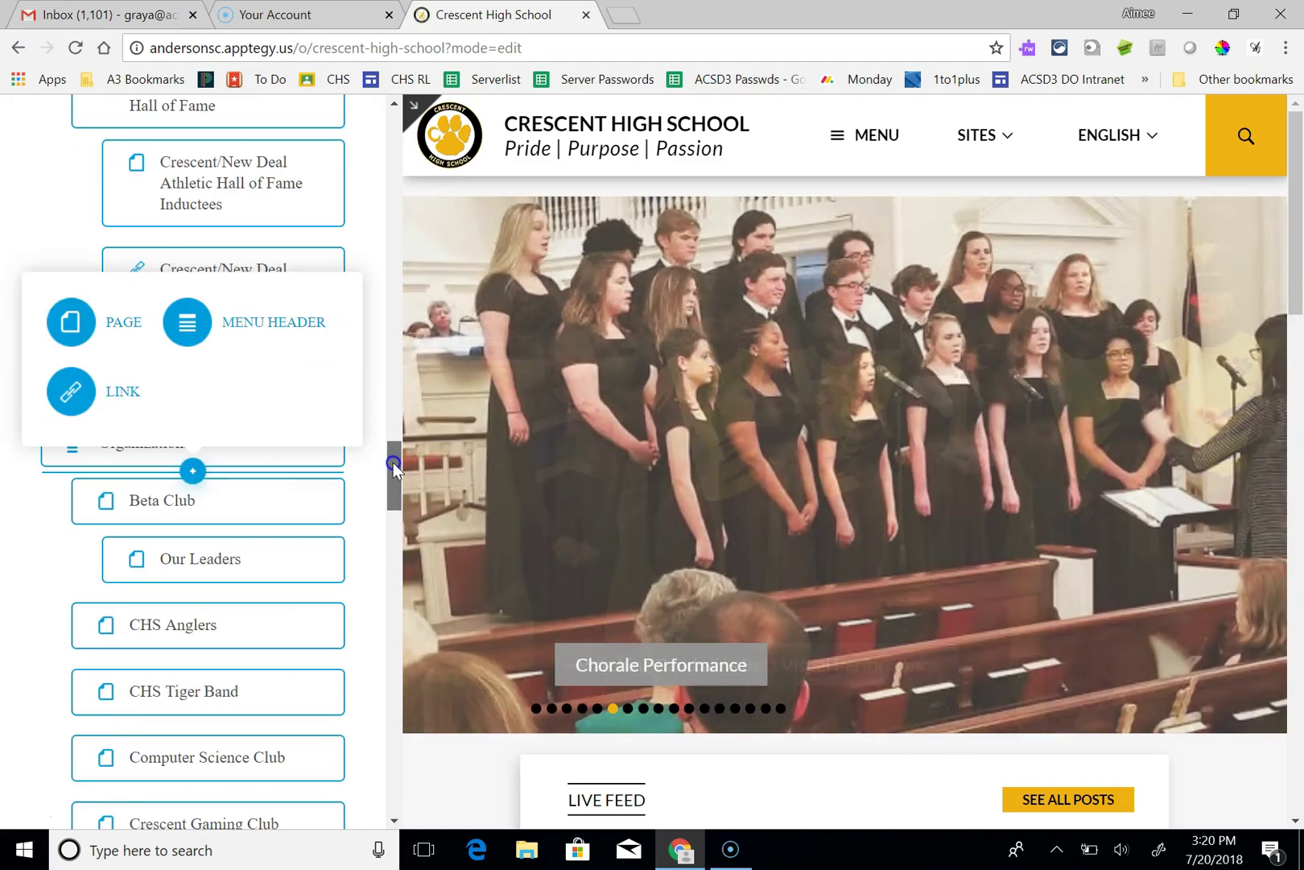
click(117, 325)
click(137, 294)
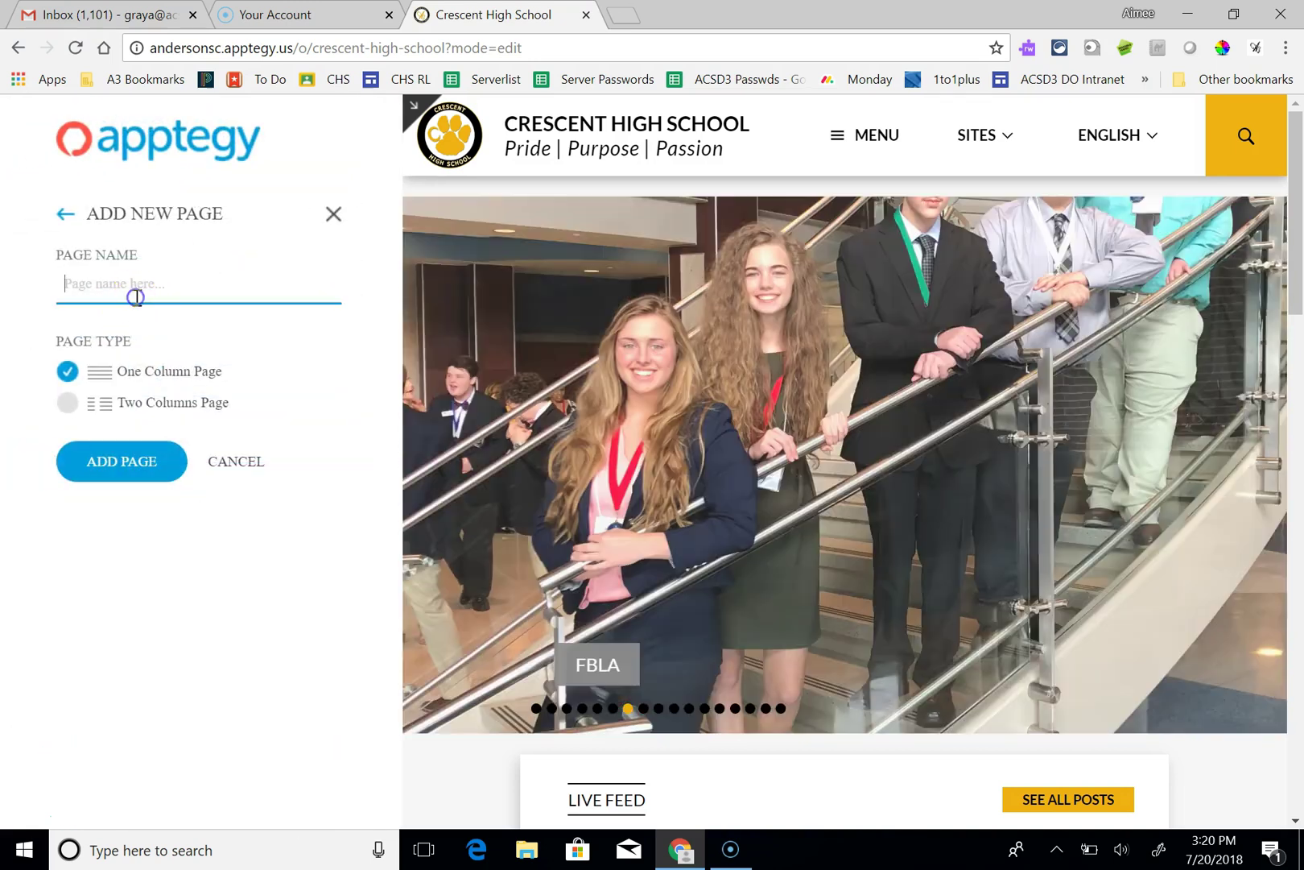
text(Travel Club)
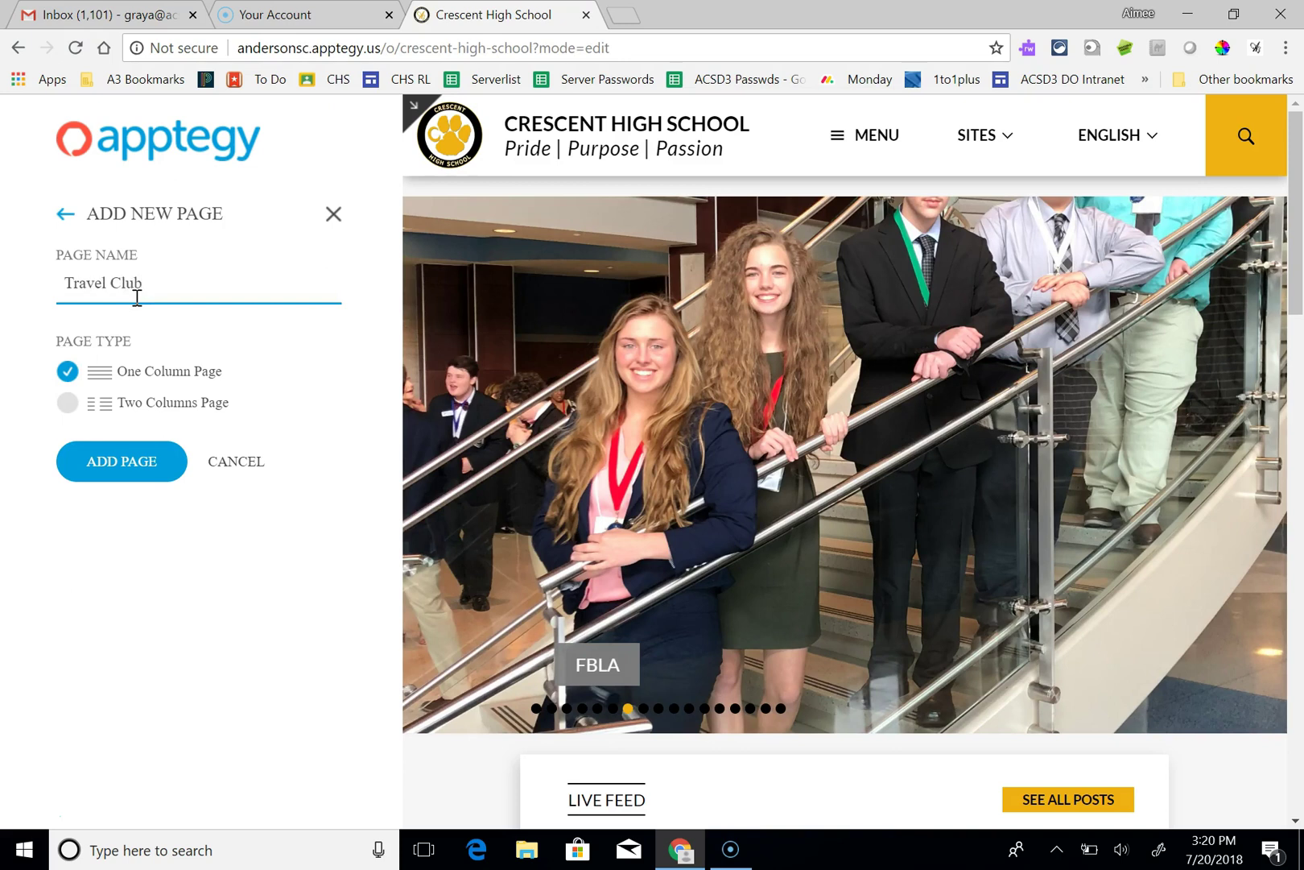
click(68, 403)
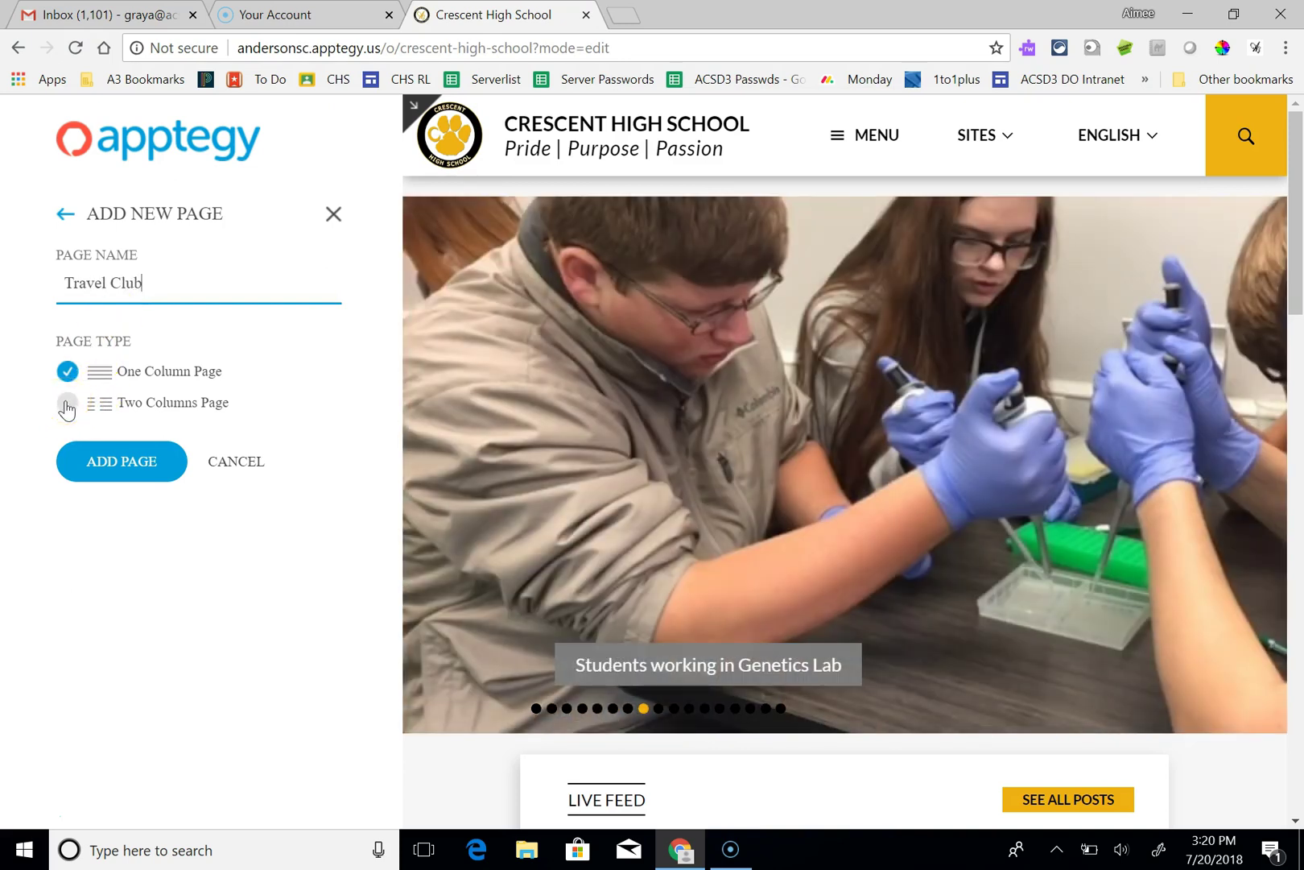
click(68, 403)
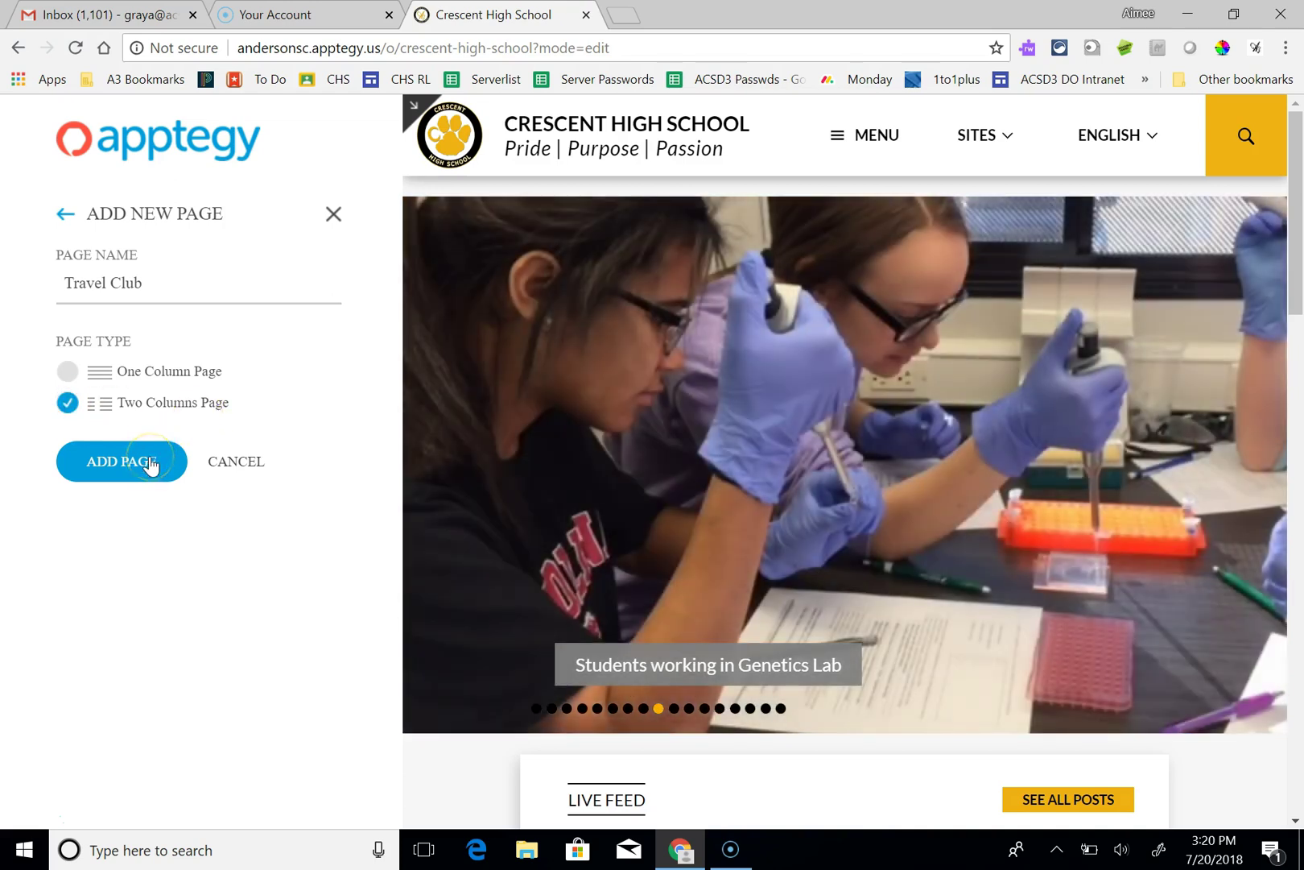
click(121, 461)
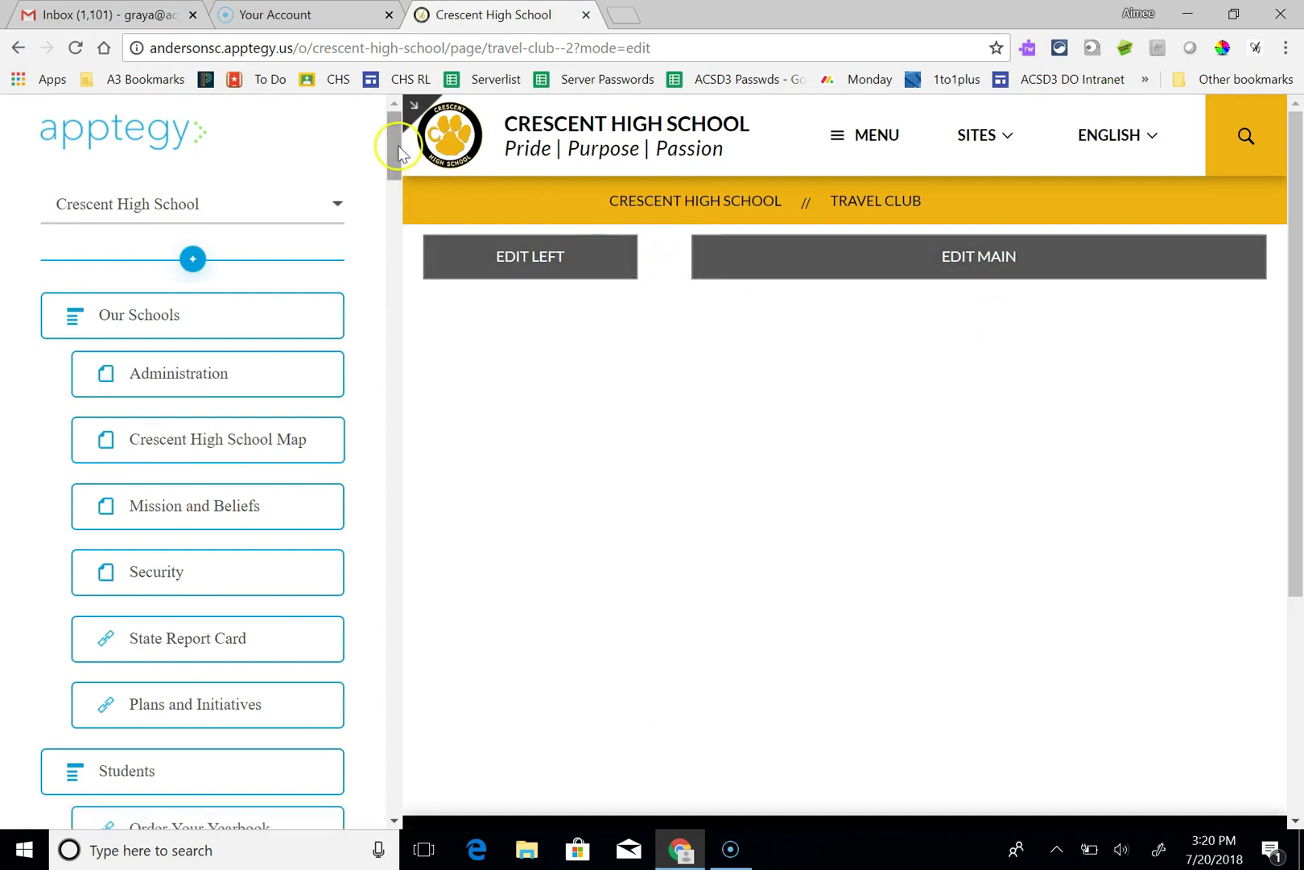
drag(392, 145, 387, 675)
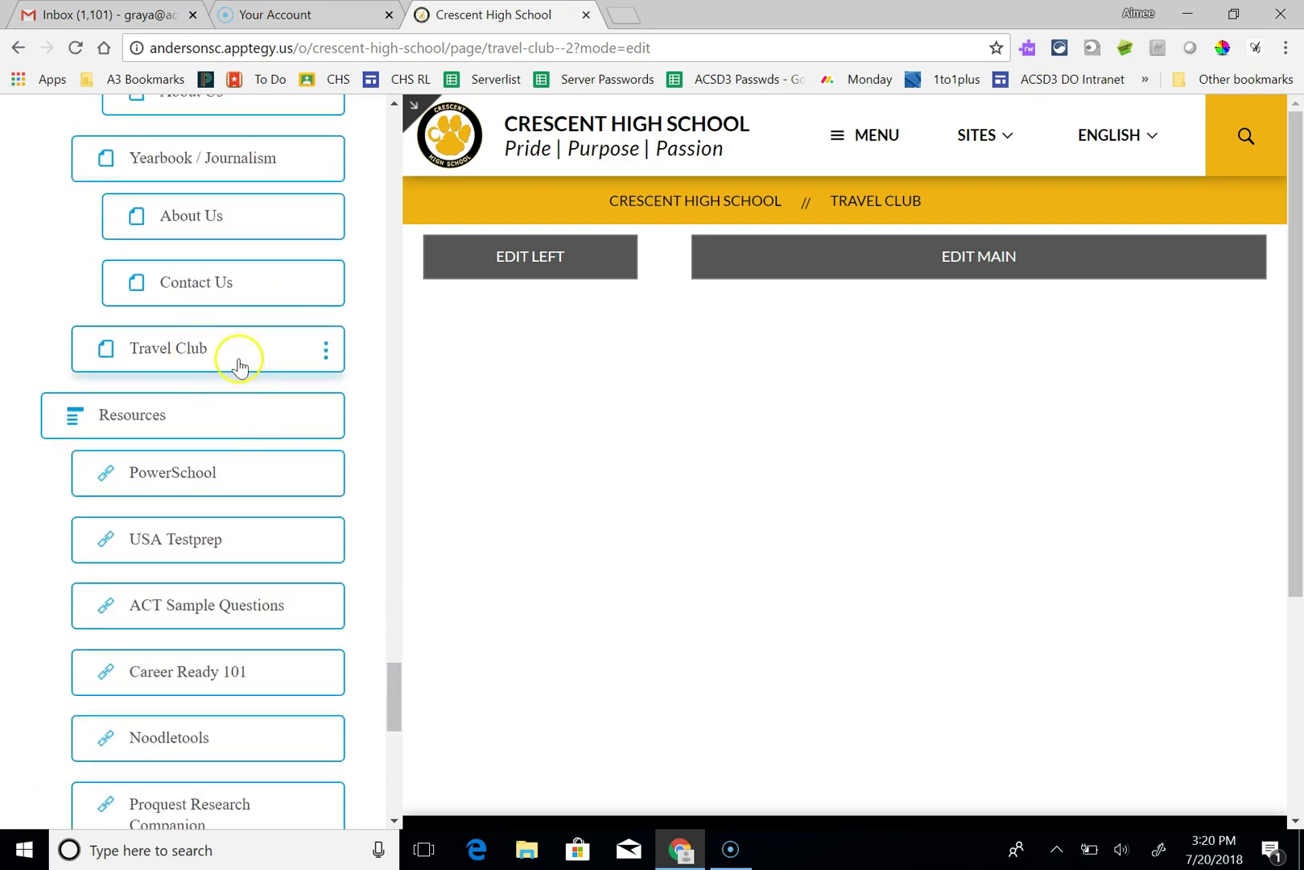
drag(240, 366, 526, 361)
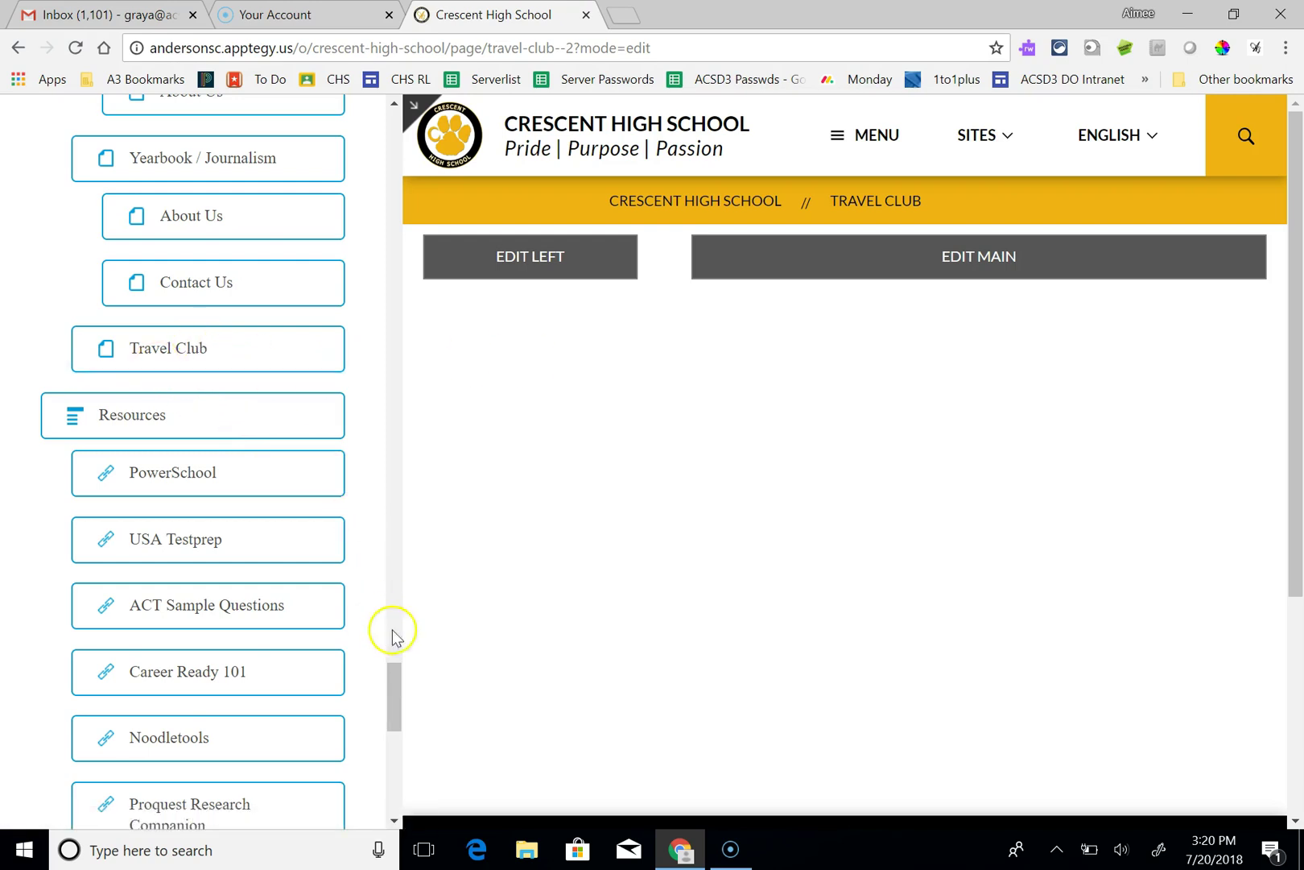
drag(399, 686, 397, 683)
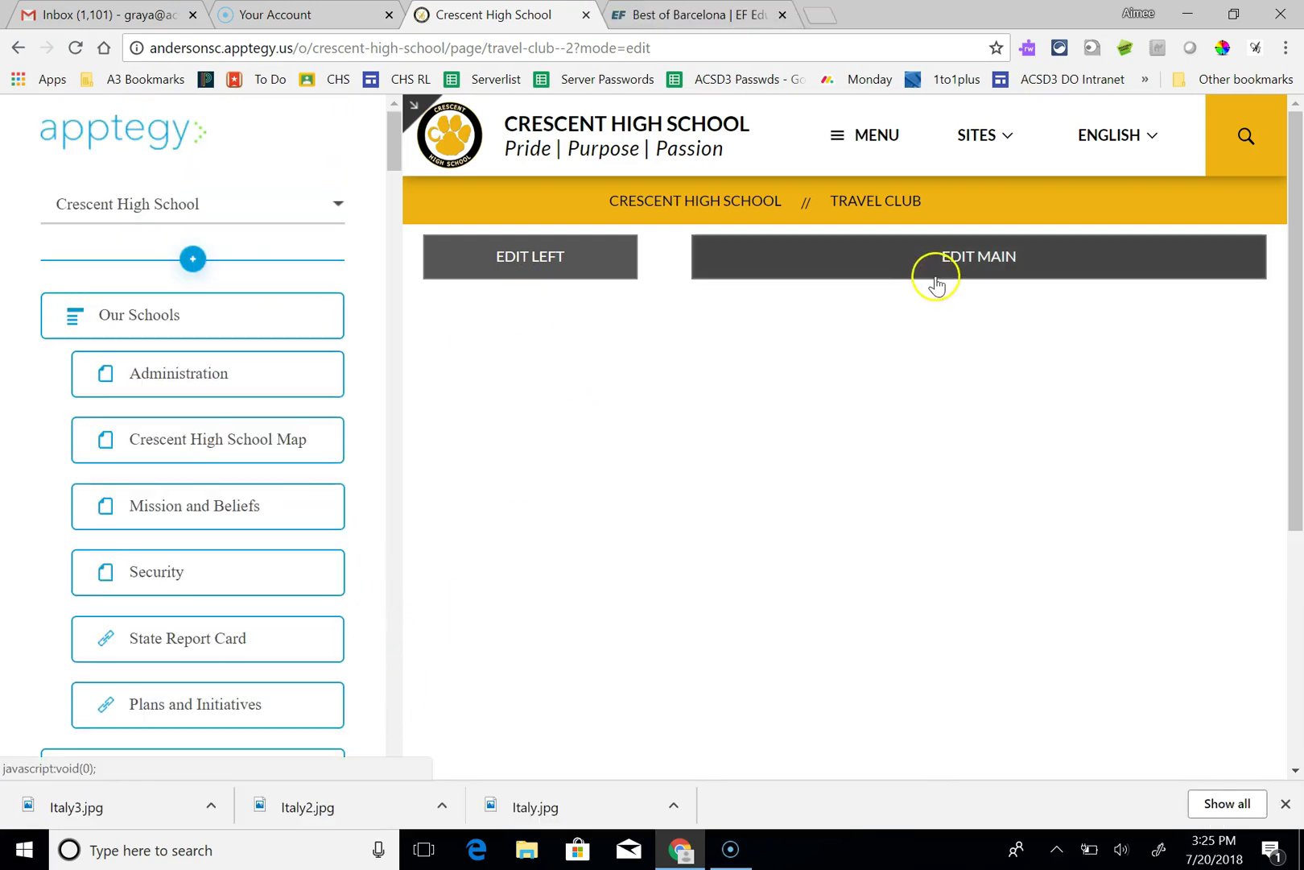
Add a Text block to the Travel Club page's left column
click(943, 268)
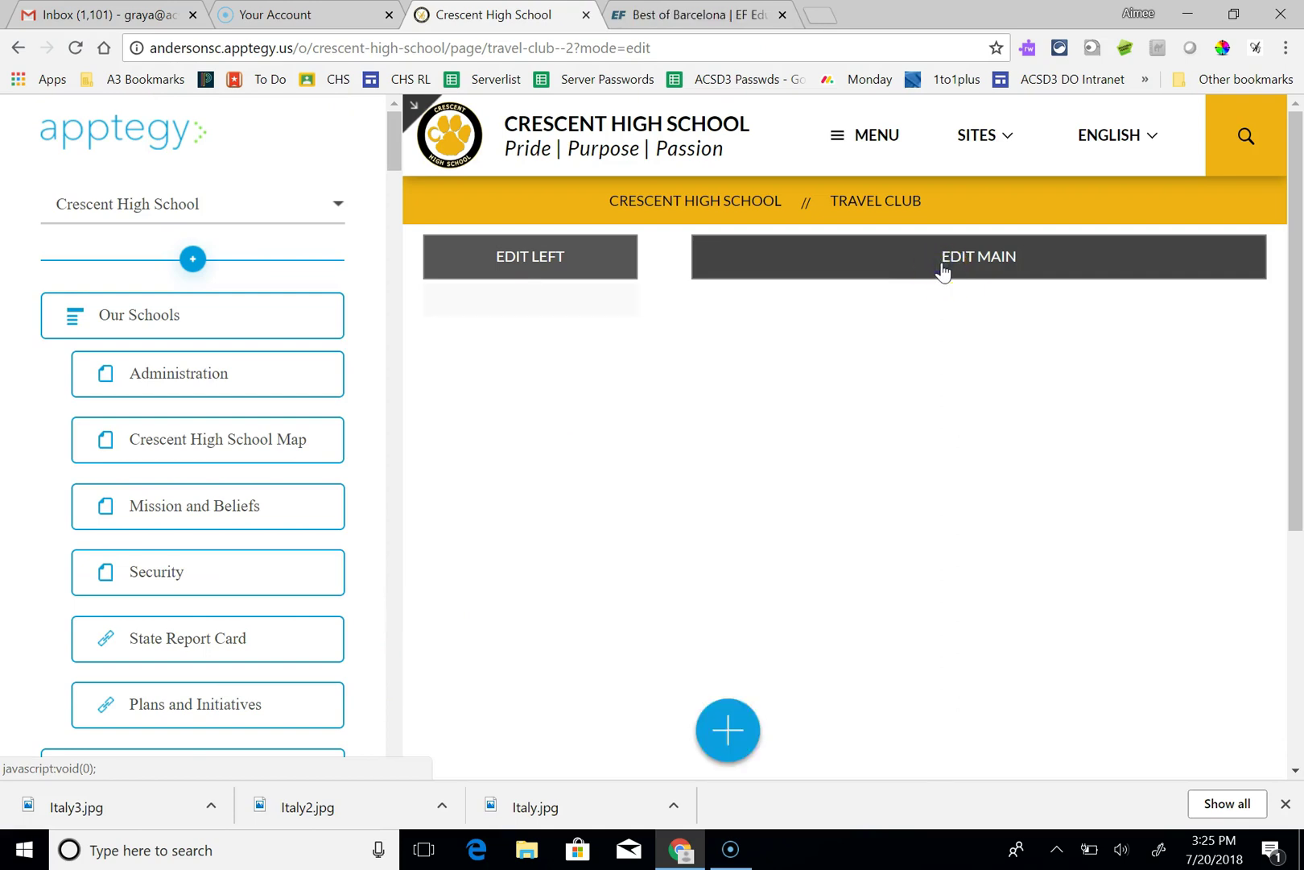
click(582, 265)
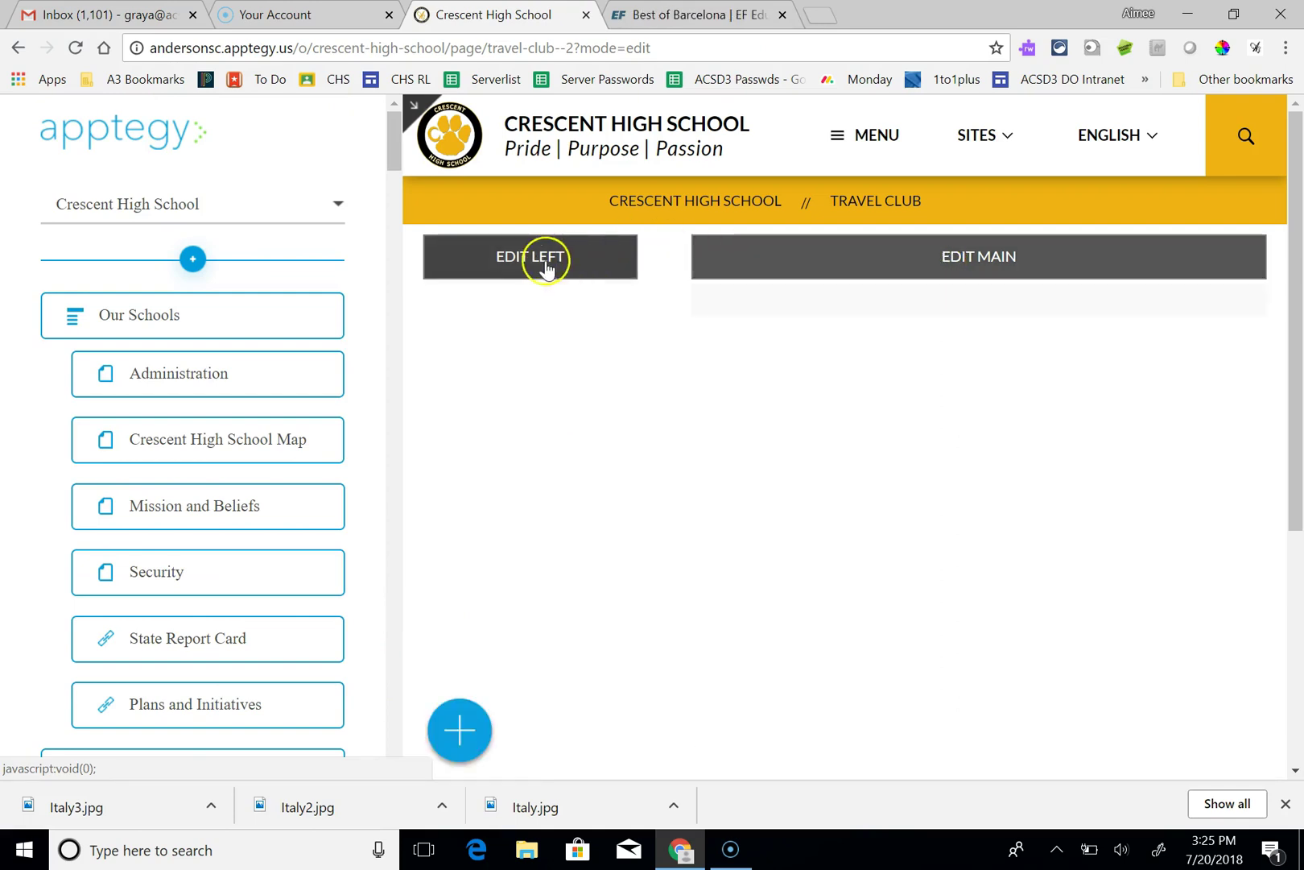
click(454, 739)
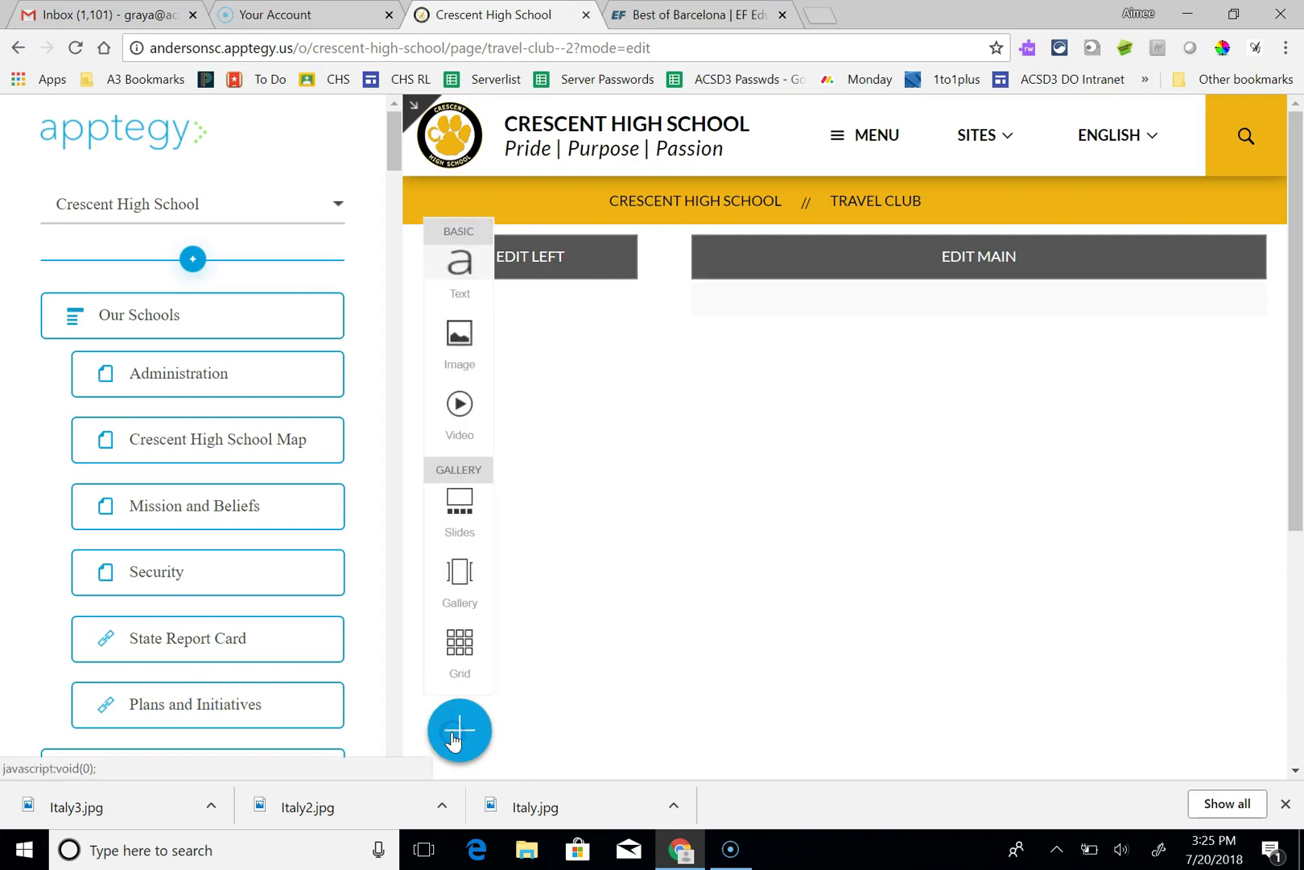
click(460, 276)
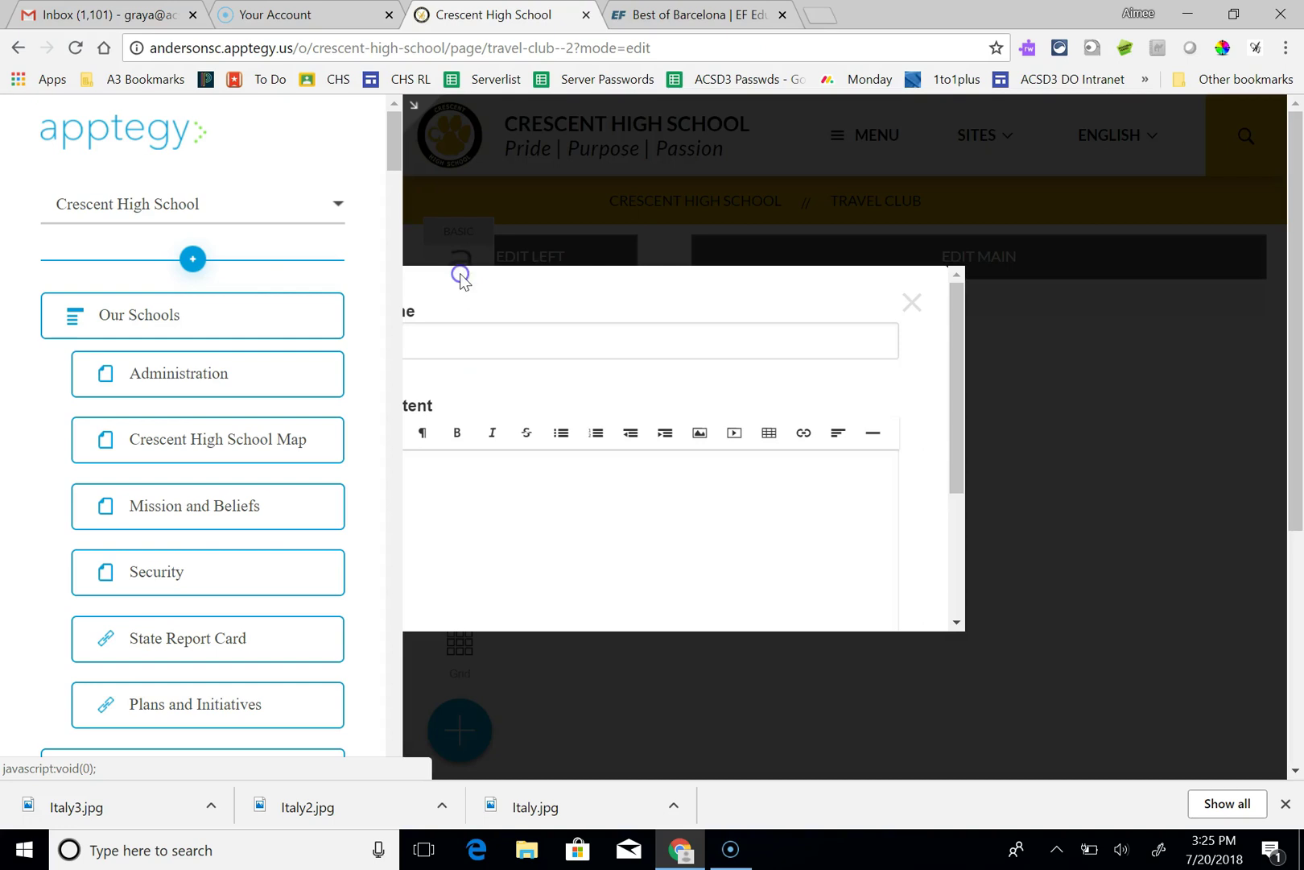
click(413, 108)
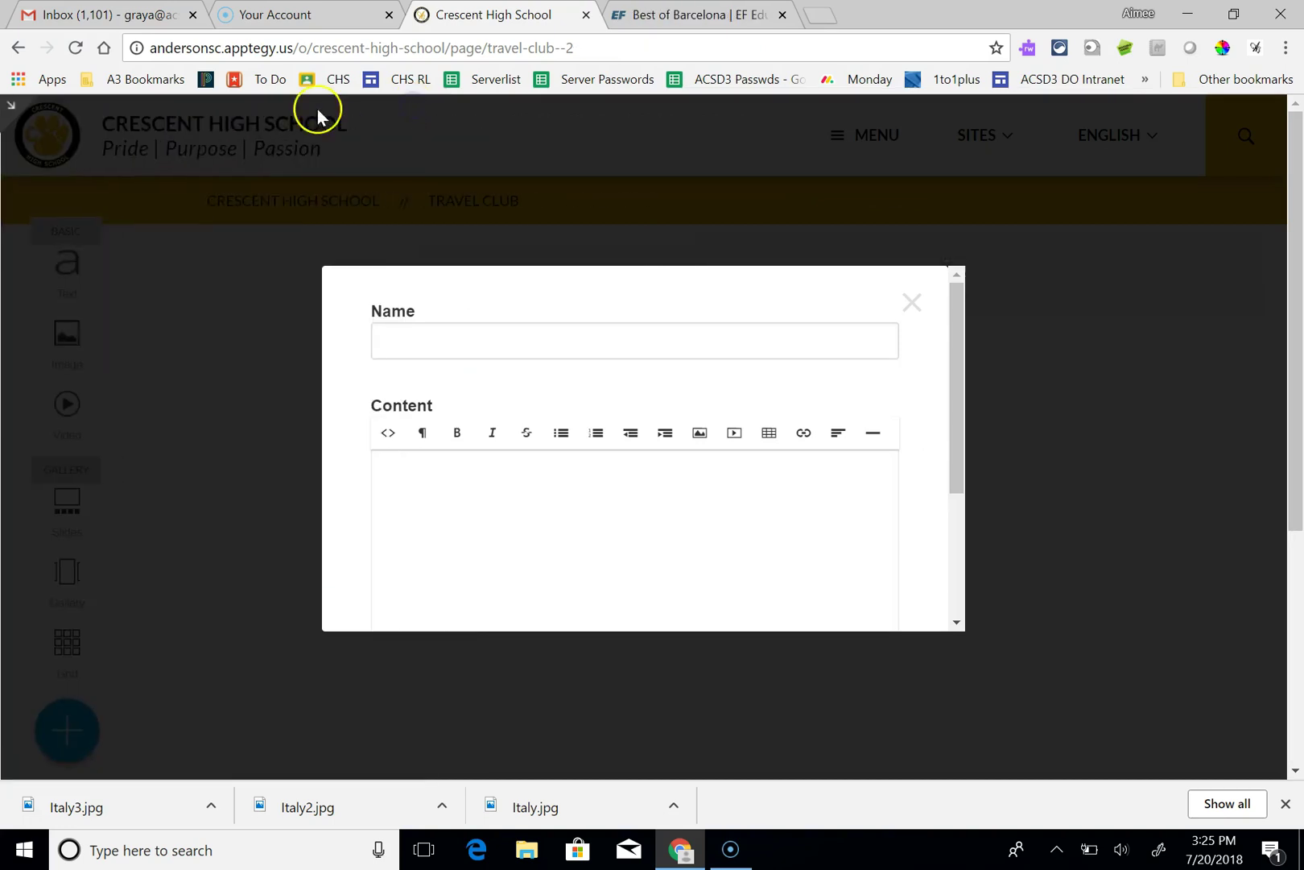
Name the text block 'Upcoming Trips' and write 'We are going to Barcelona May 2020. Check…'
click(481, 338)
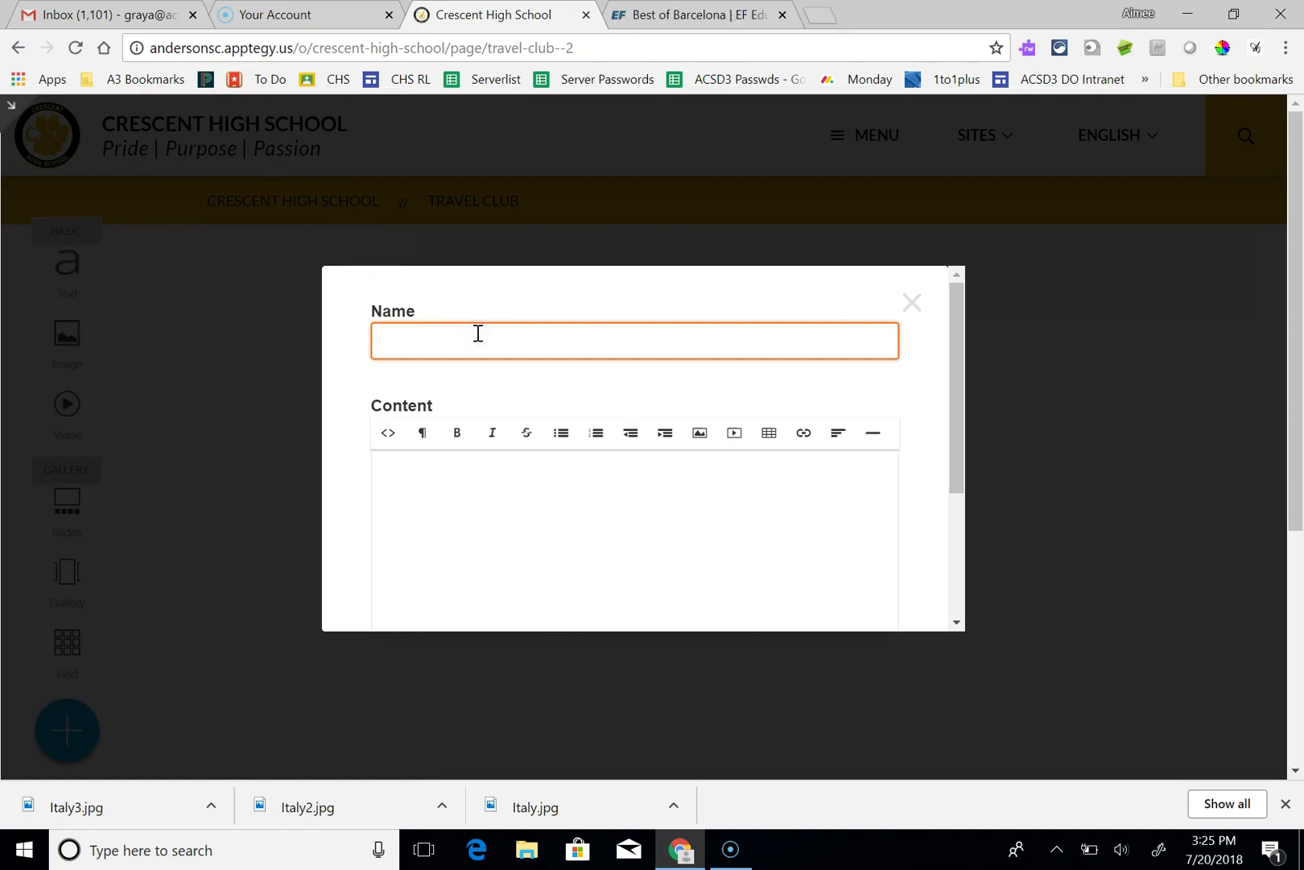
text(Up)
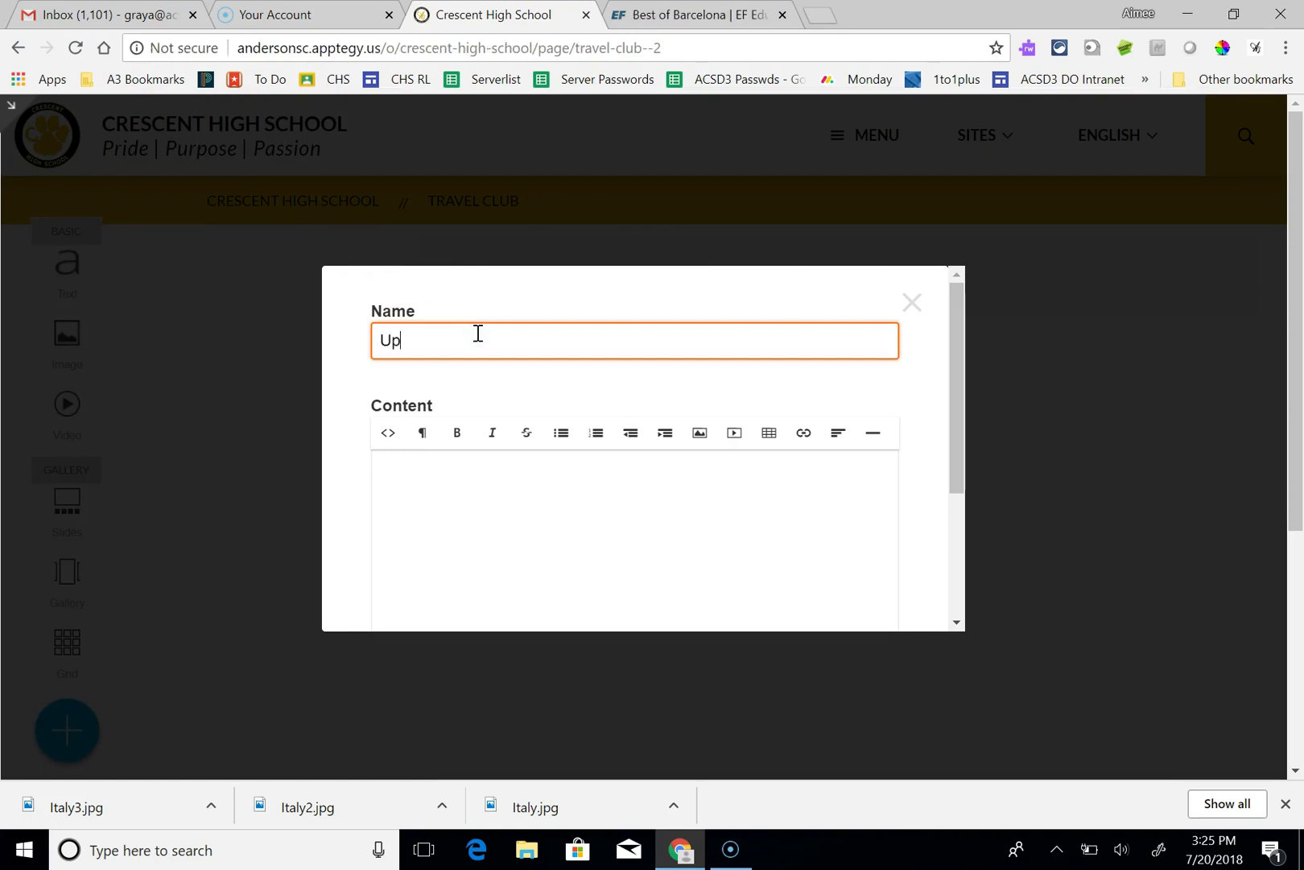
text(coming Trips)
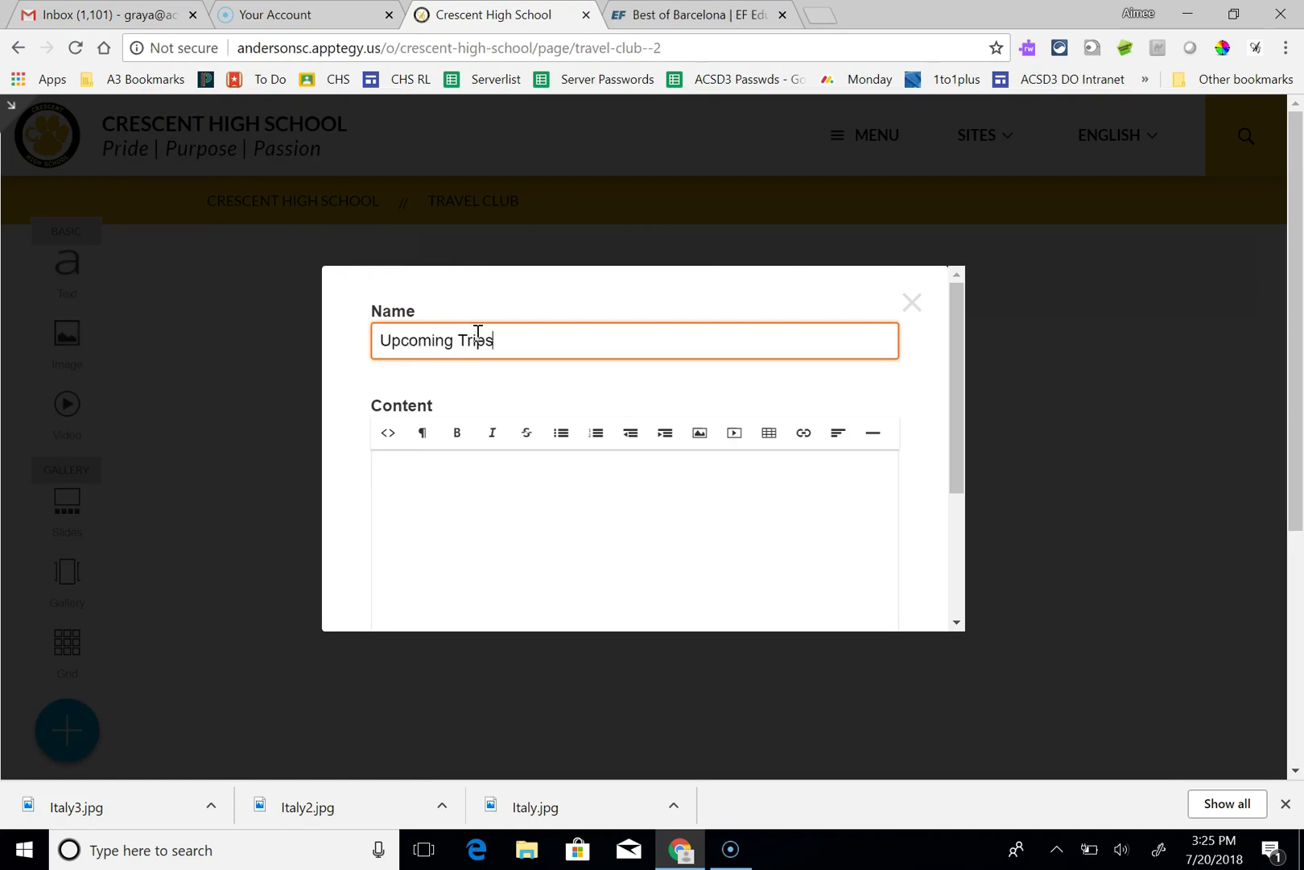
click(524, 503)
click(527, 490)
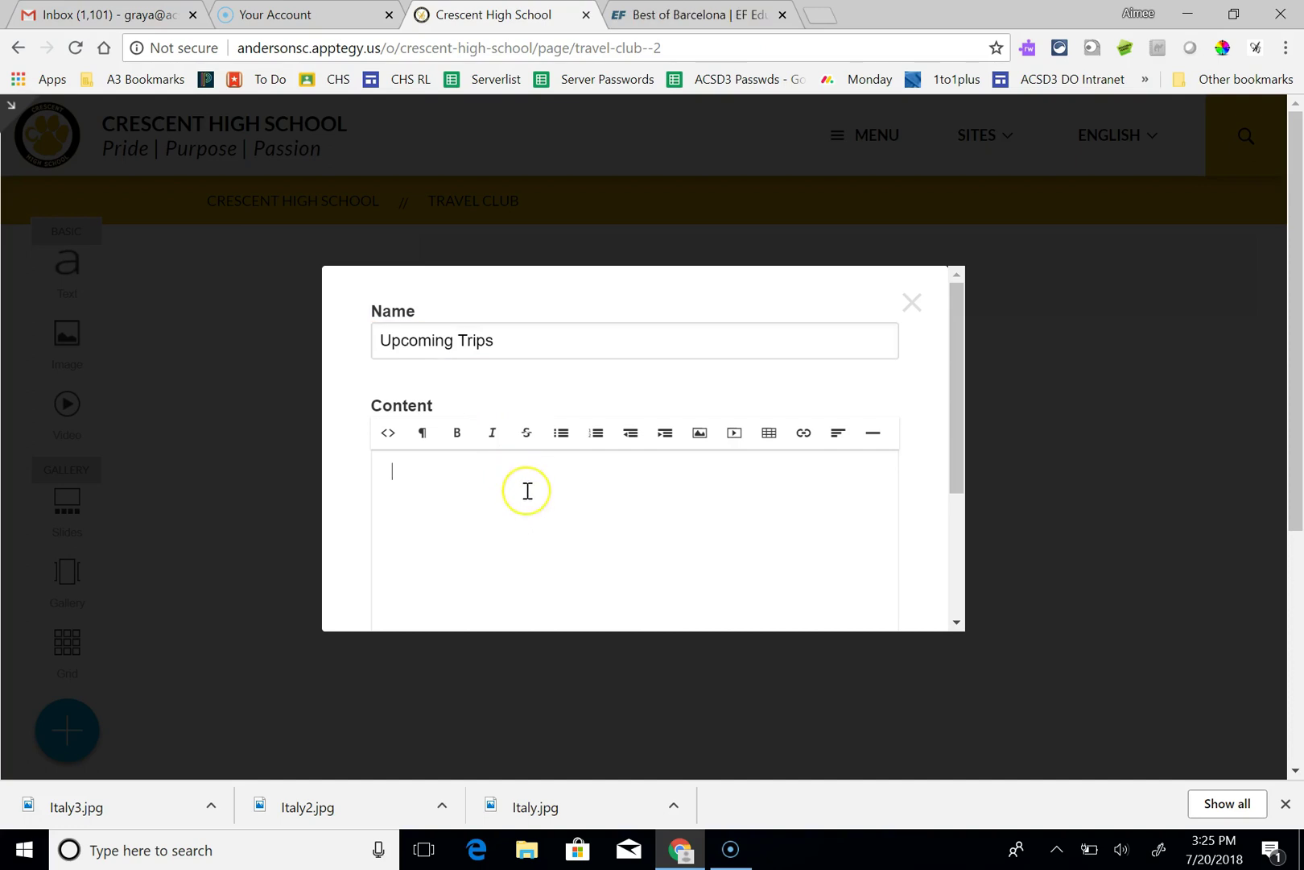
text(We are going to )
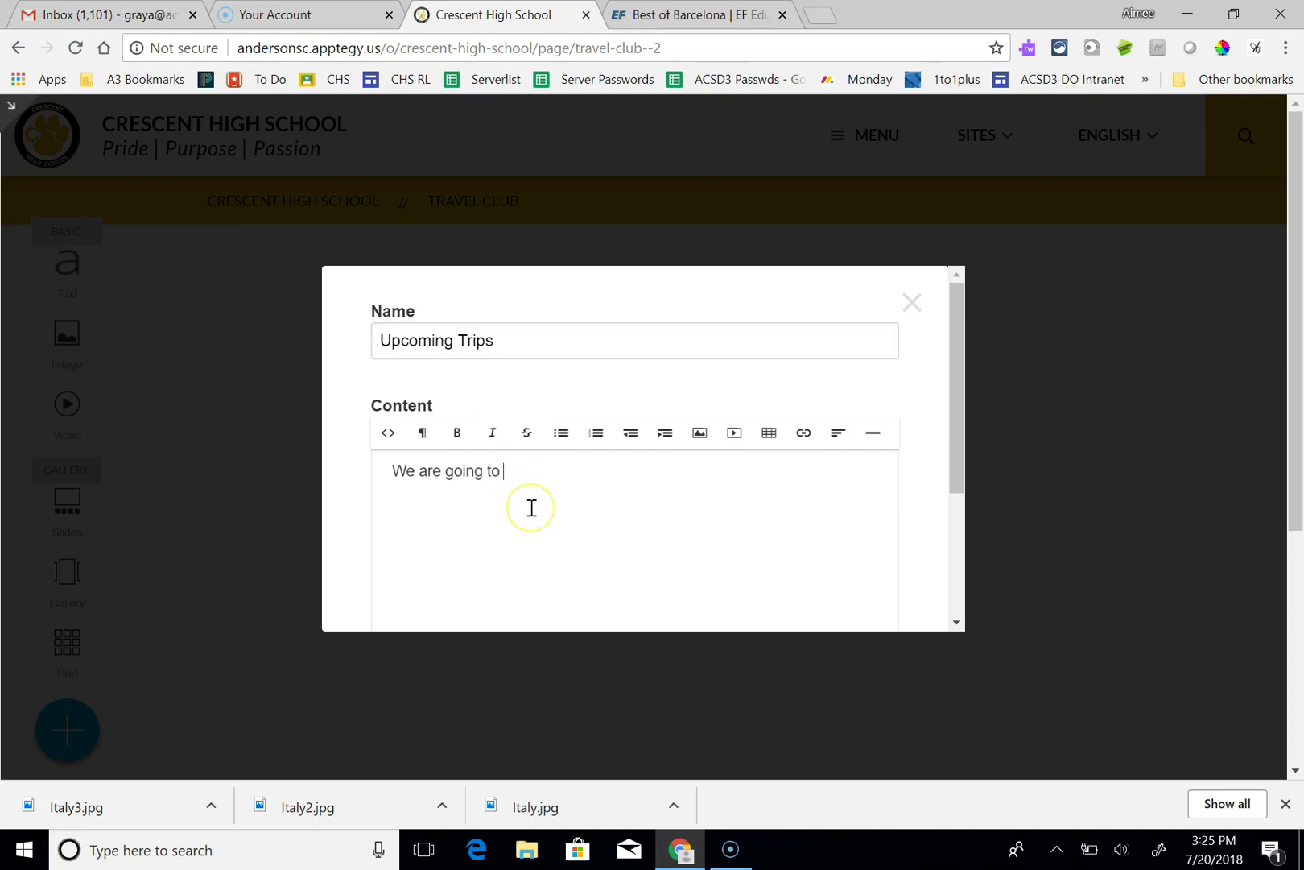
text(Barcelona May 2020.)
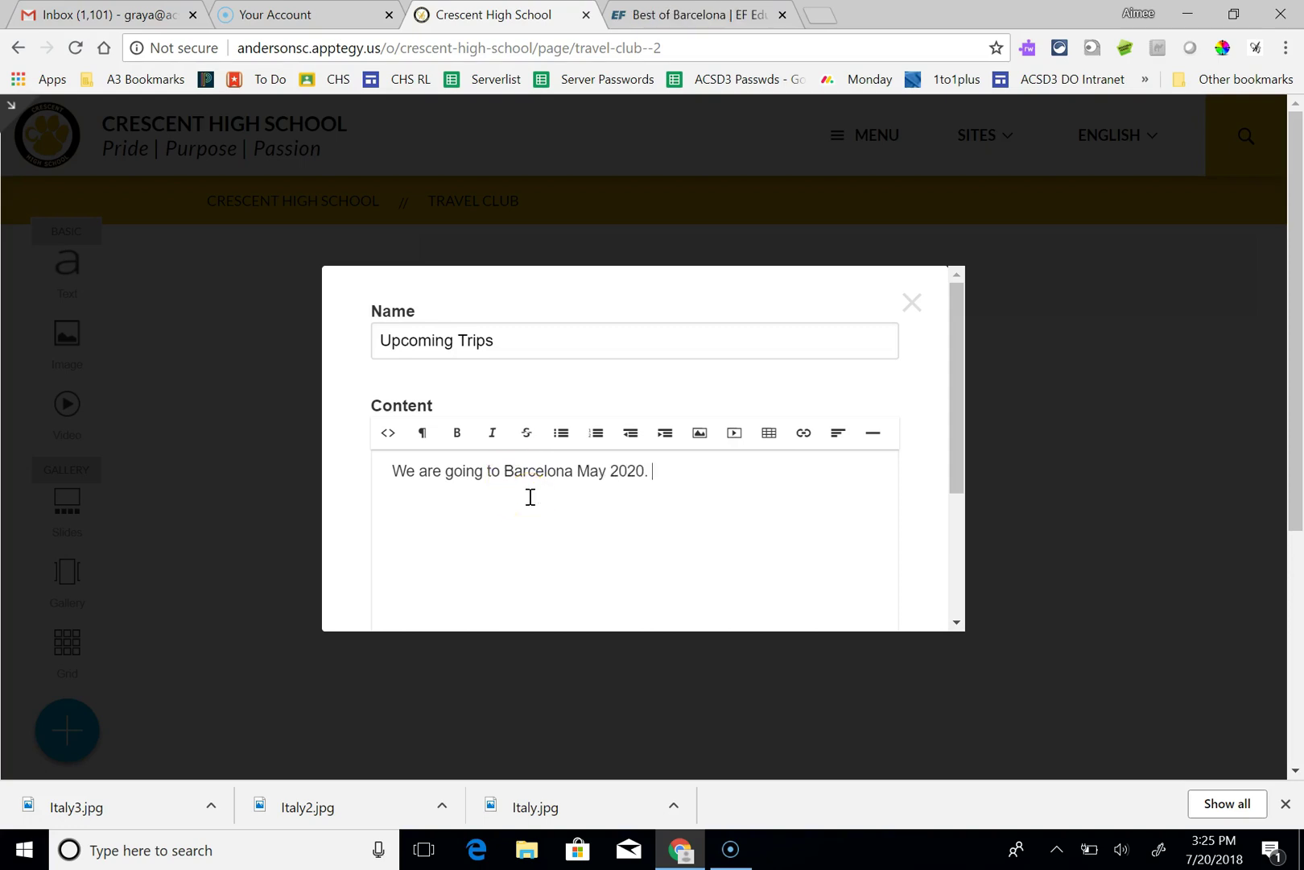
text(  Check out our tour here.)
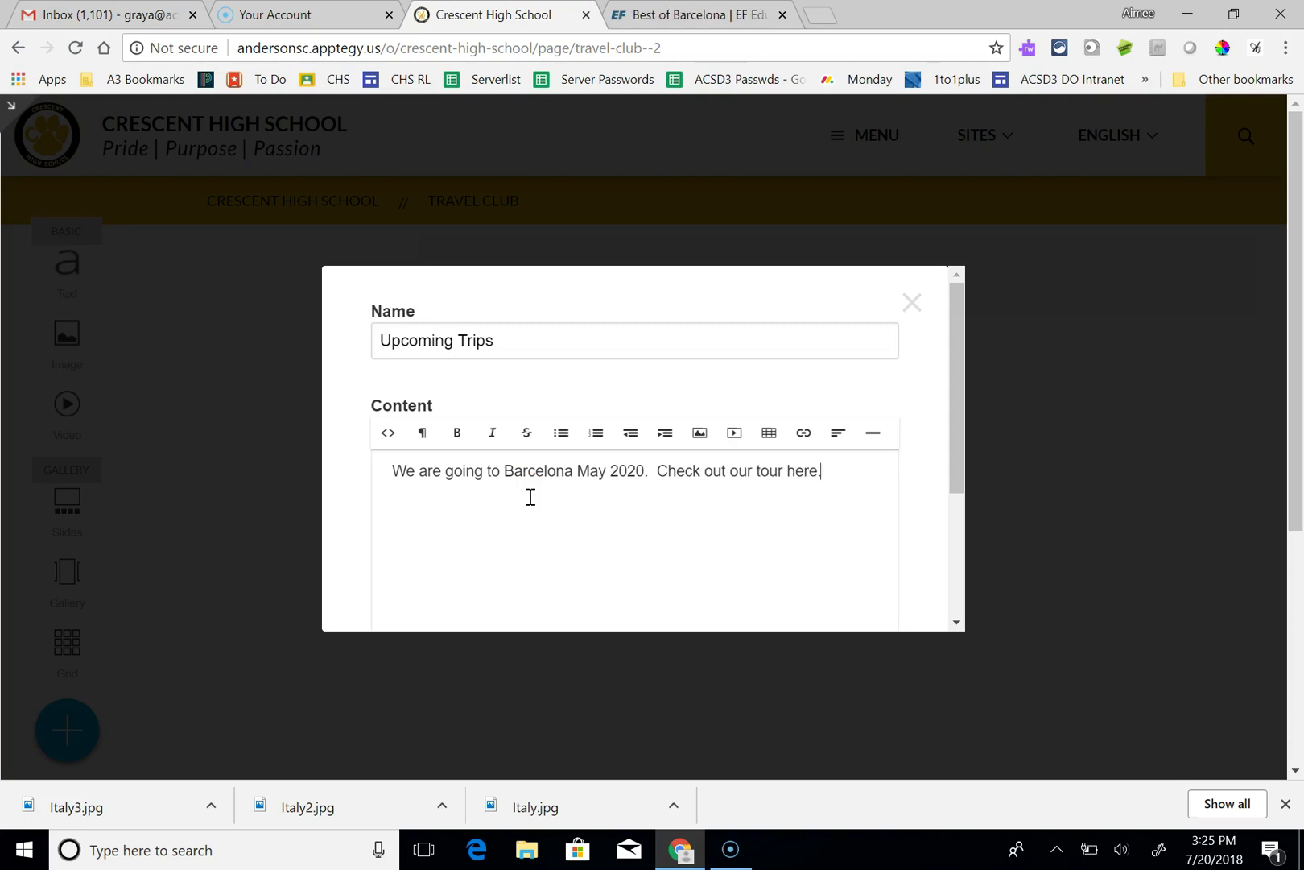
Select the word 'here' in the content and start inserting a link on it
click(802, 478)
triple_click(802, 471)
right_click(800, 472)
key(Escape)
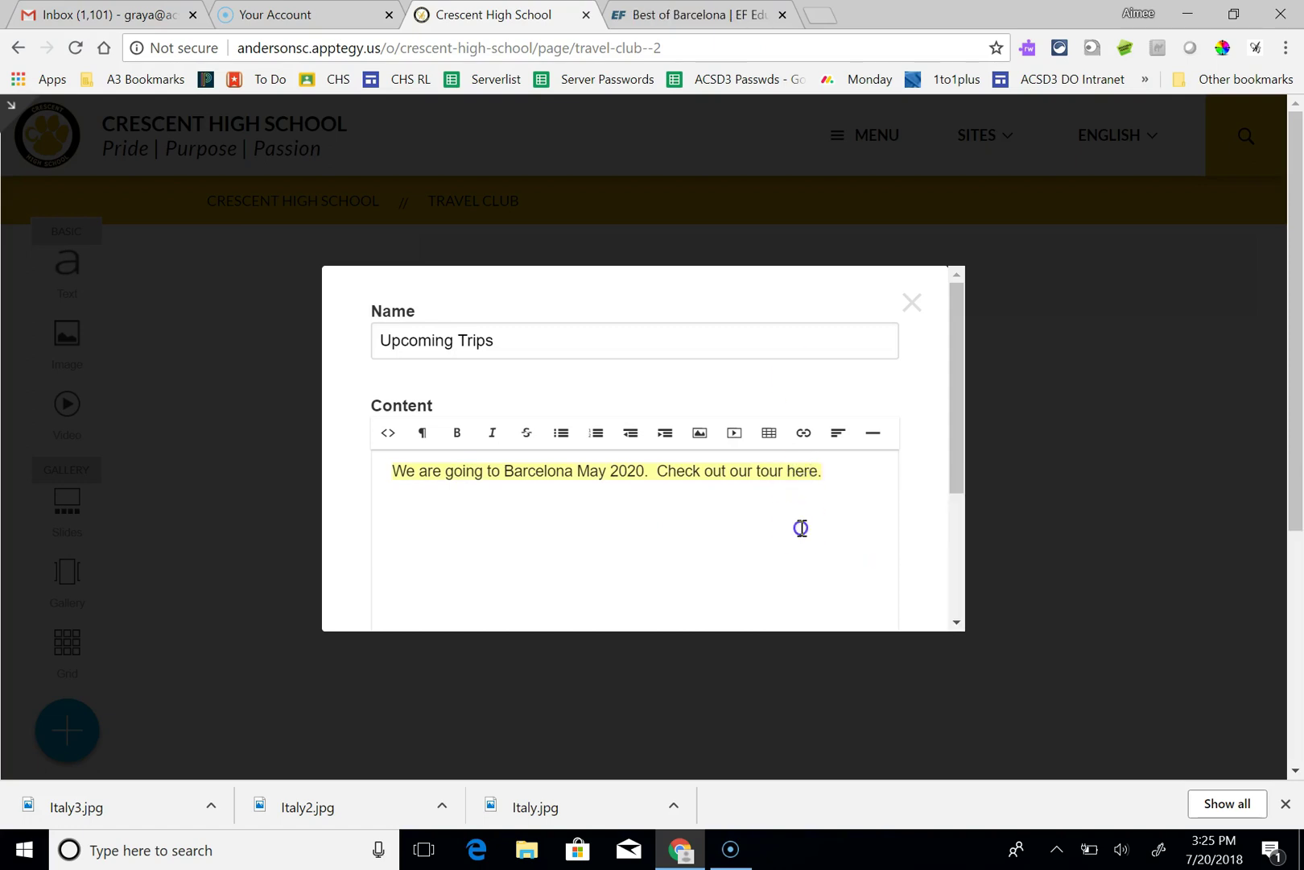
click(802, 470)
double_click(803, 470)
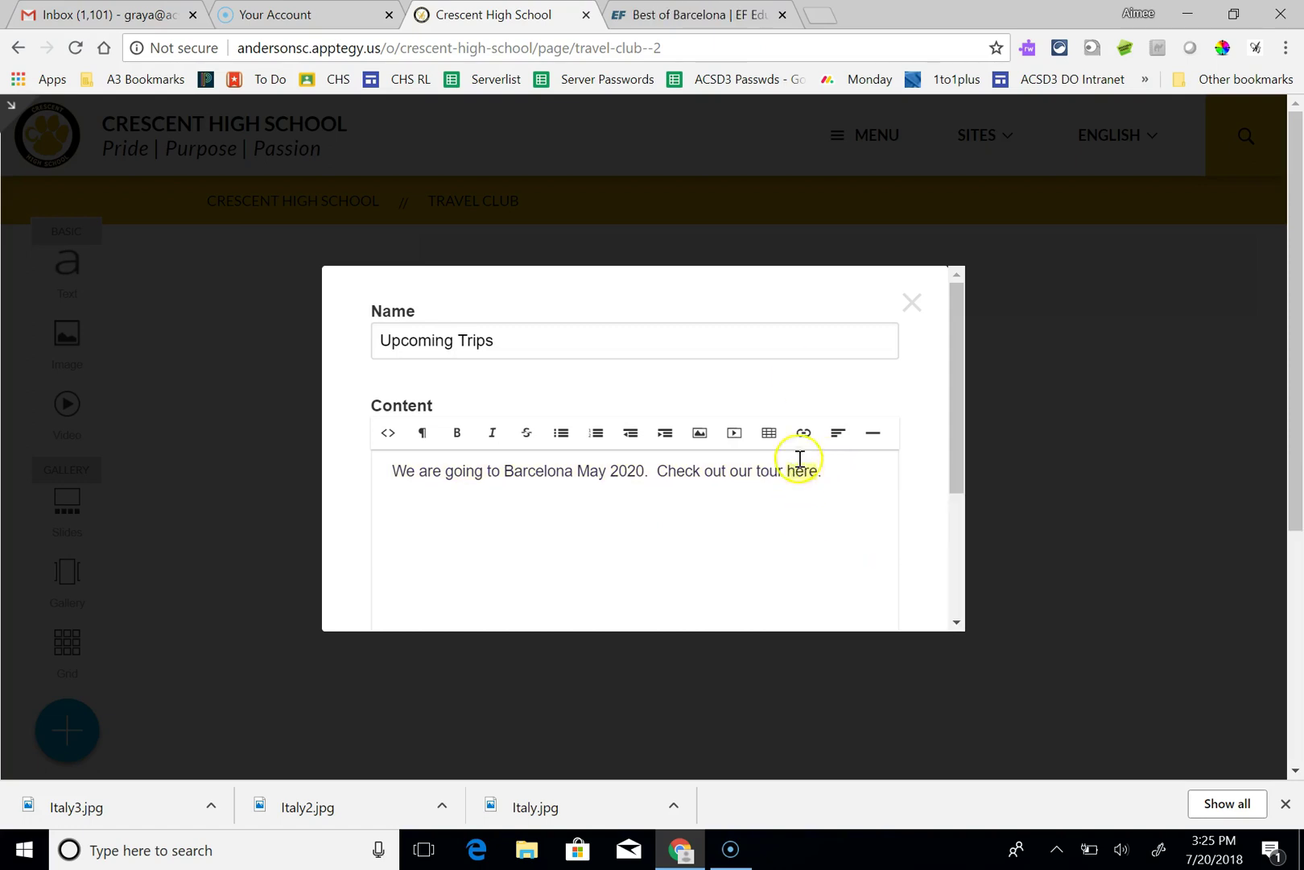
click(804, 433)
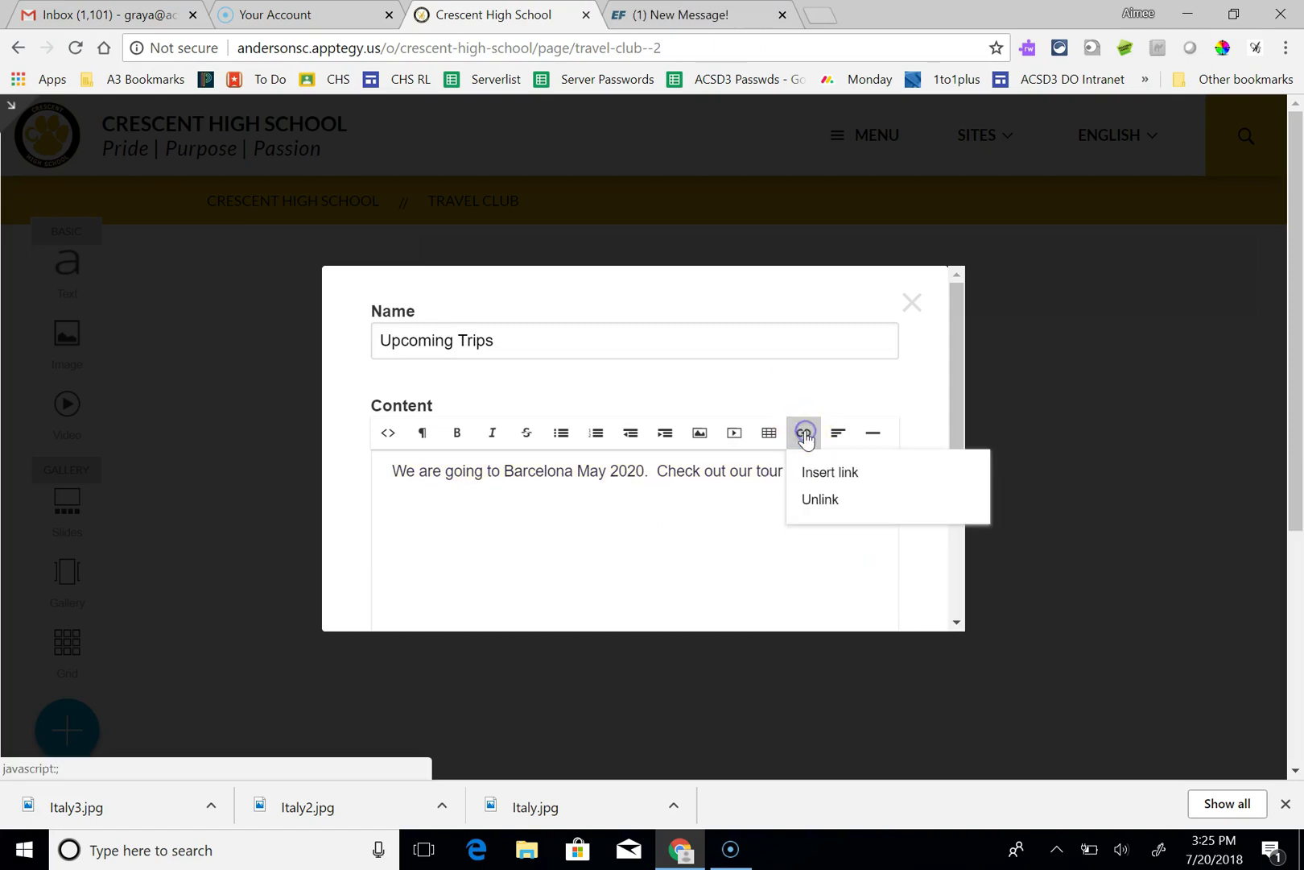
click(830, 475)
Link 'here' to the EF Tours Best of Barcelona URL in a new tab, then save the block
click(748, 17)
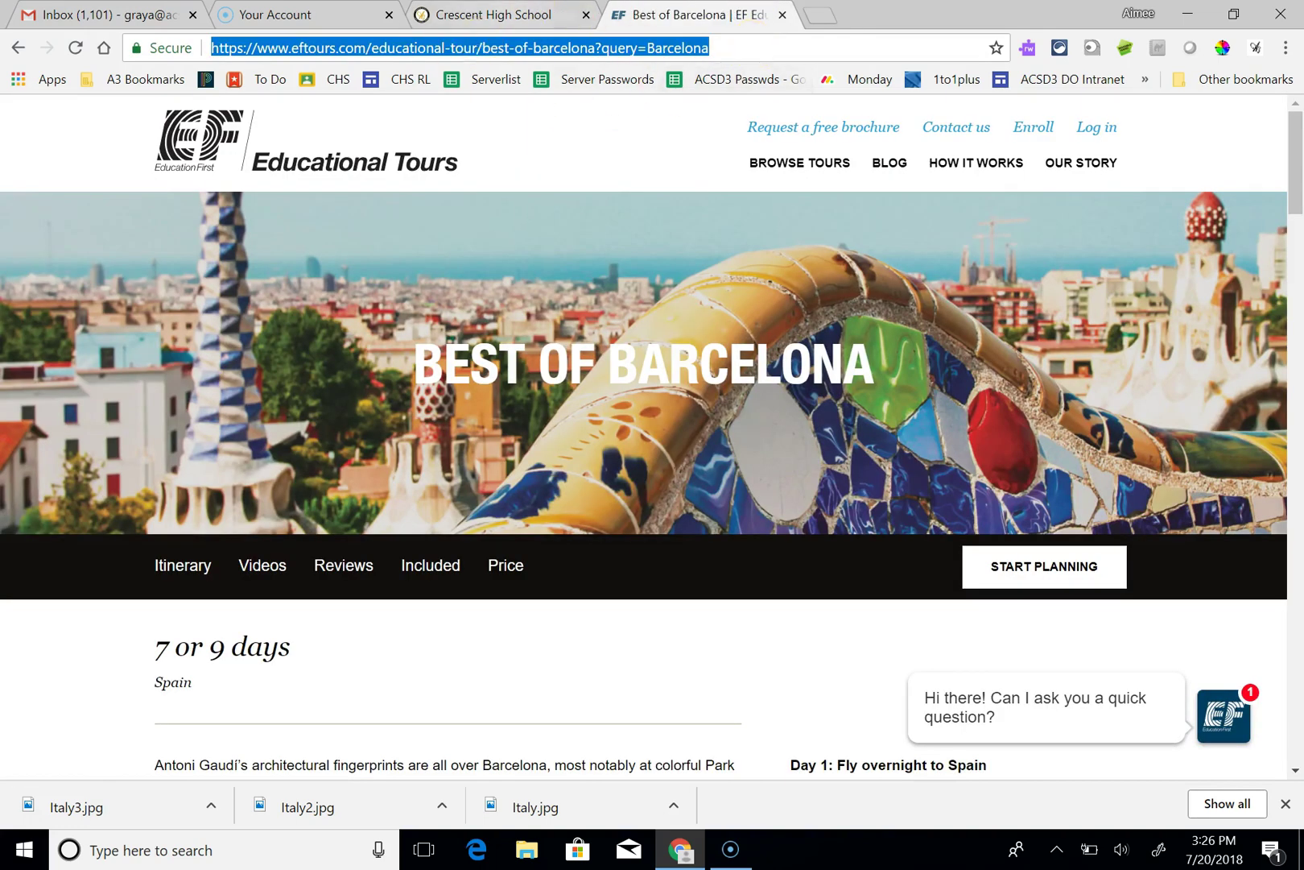
click(502, 11)
text(https://www.eftours.com/educational-tour/best-of-barcelona?query=Barcelona)
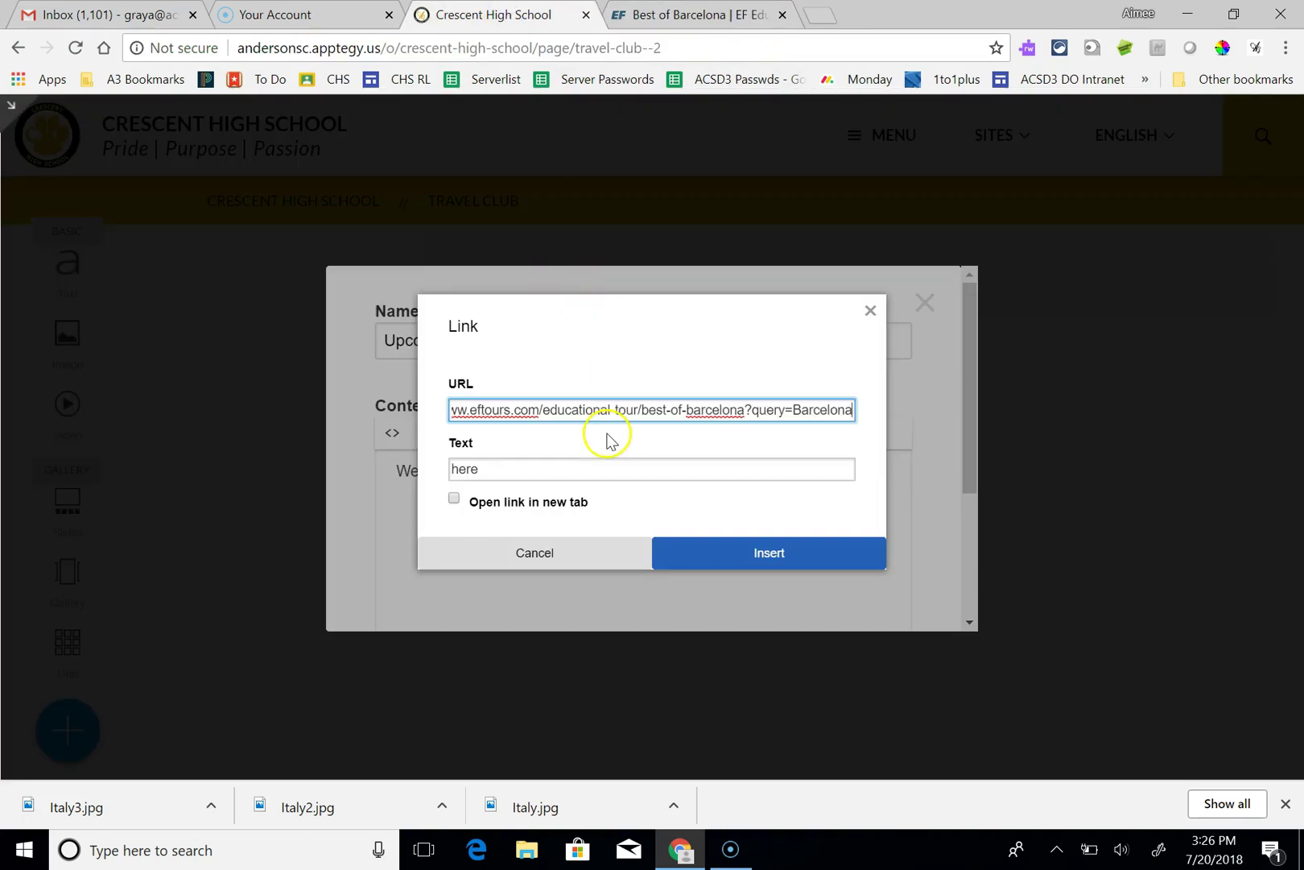
click(507, 504)
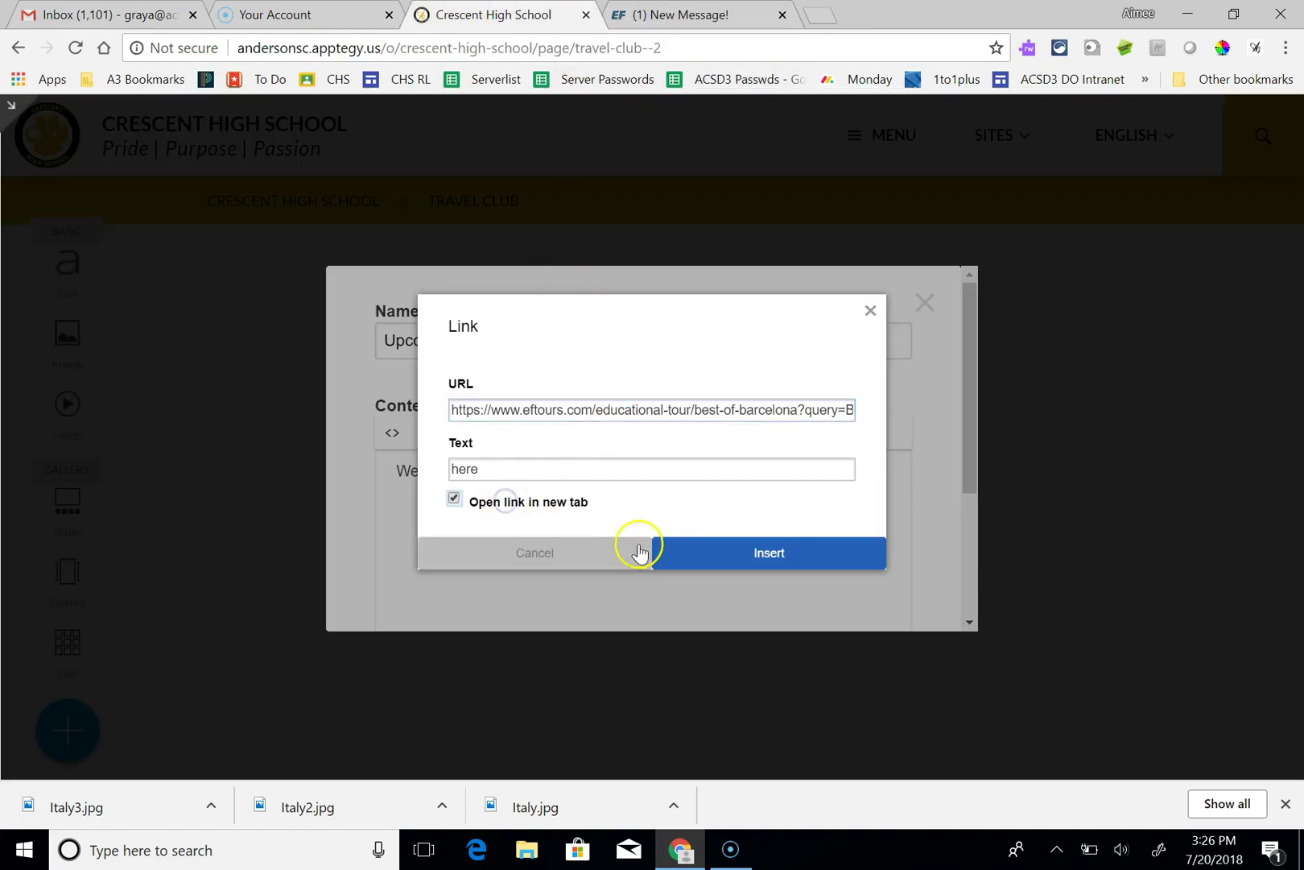
click(760, 554)
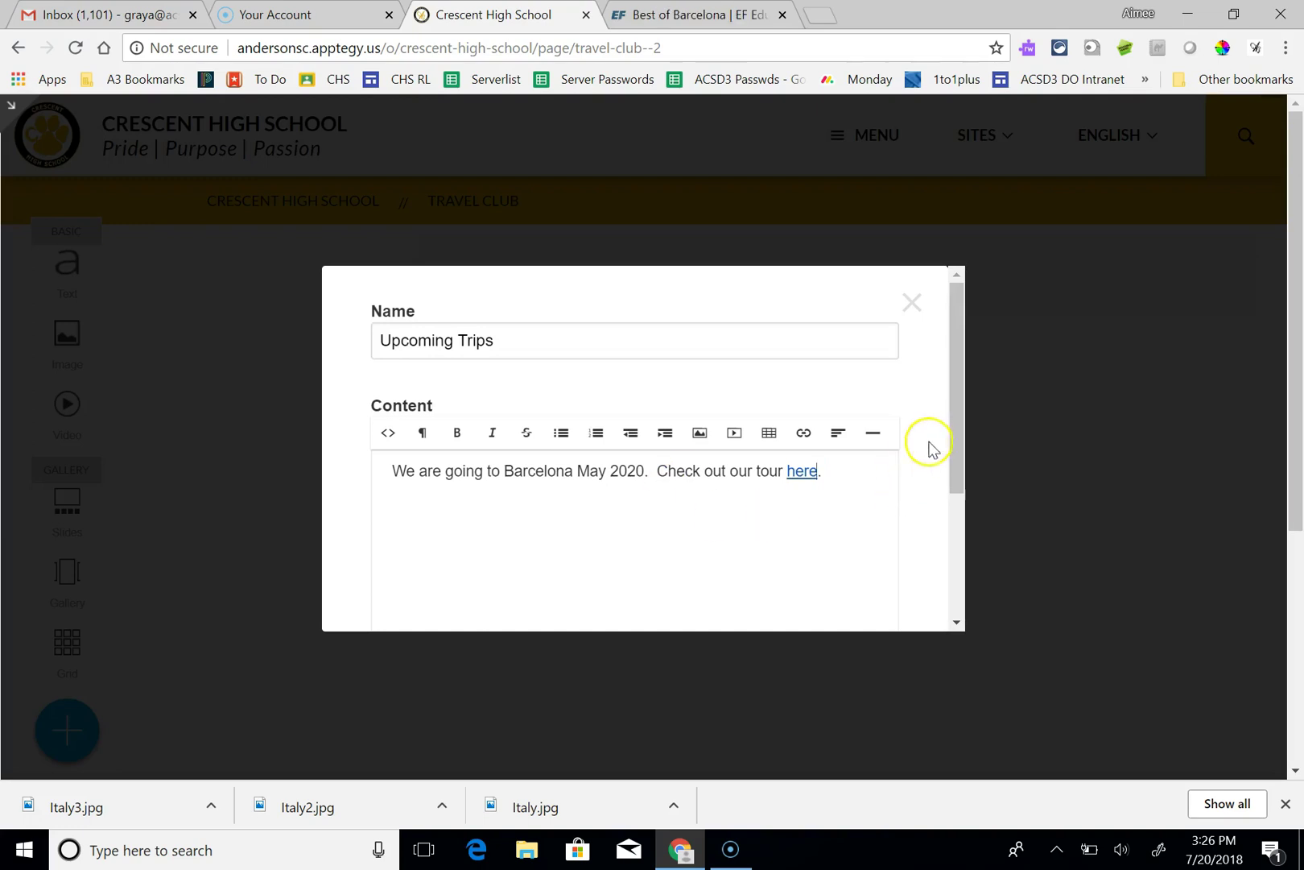
scroll(945, 600, down, 2)
scroll(945, 600, down, 2)
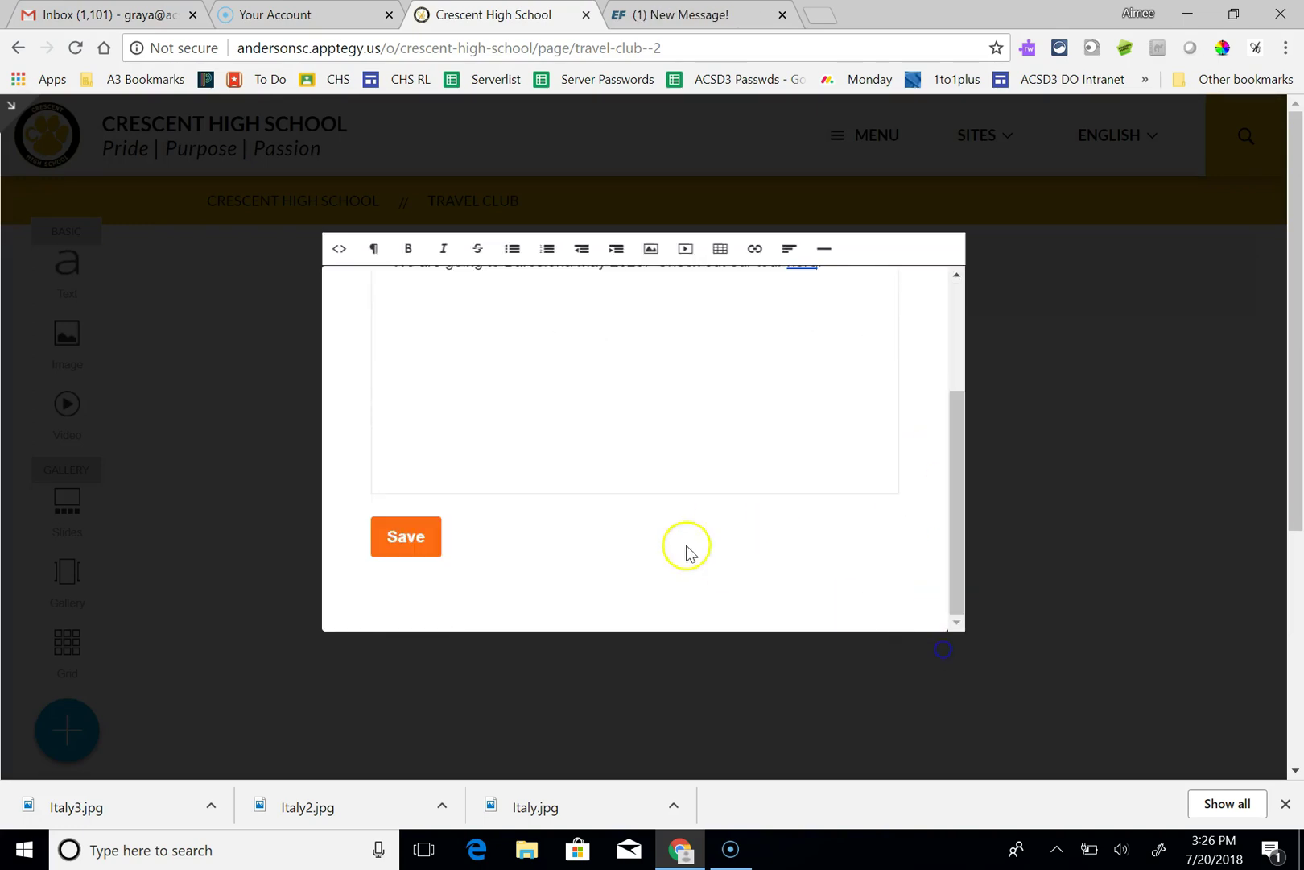
click(417, 542)
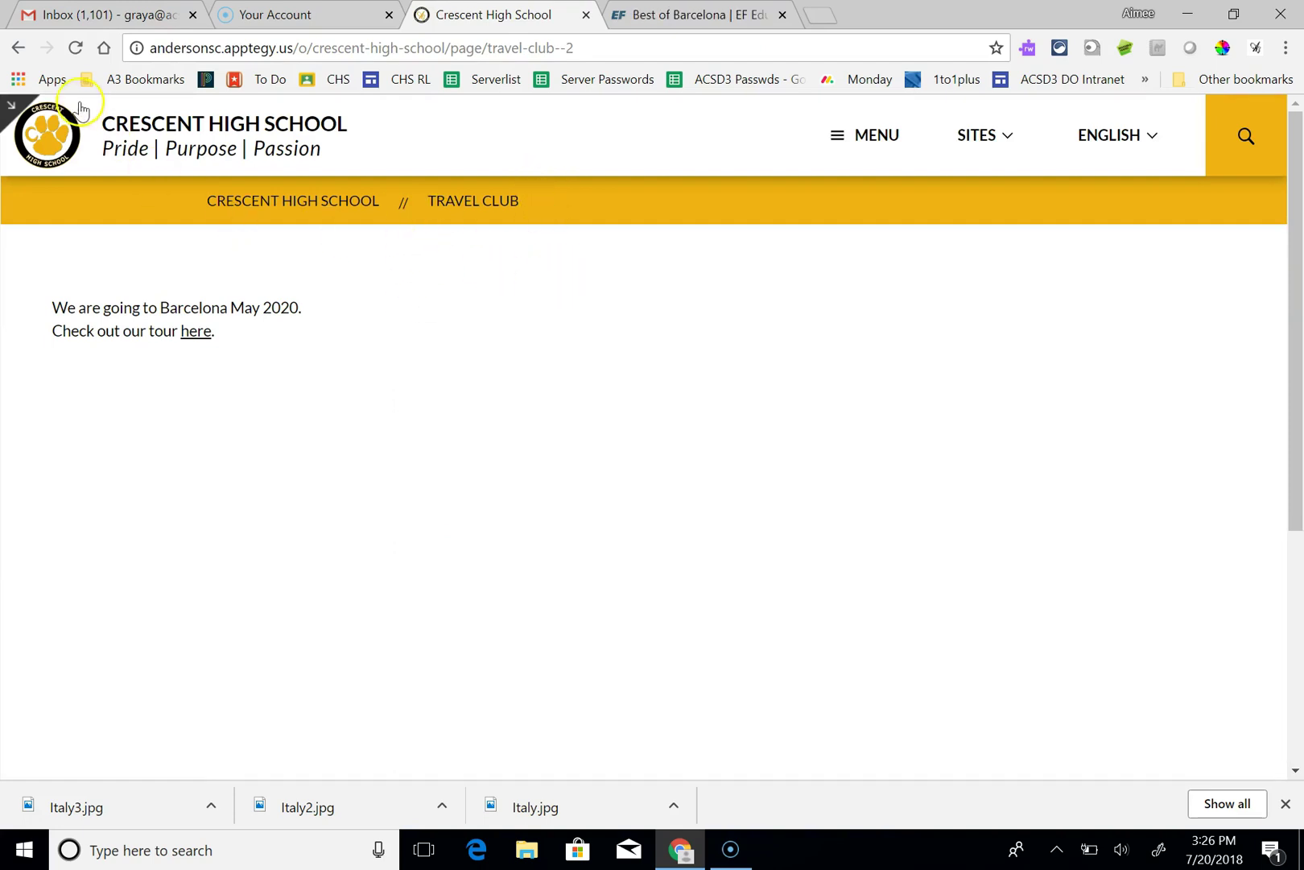
Add a gallery block named 'Italy' with photos Italy, Italy2 and Italy3, and save it
click(14, 111)
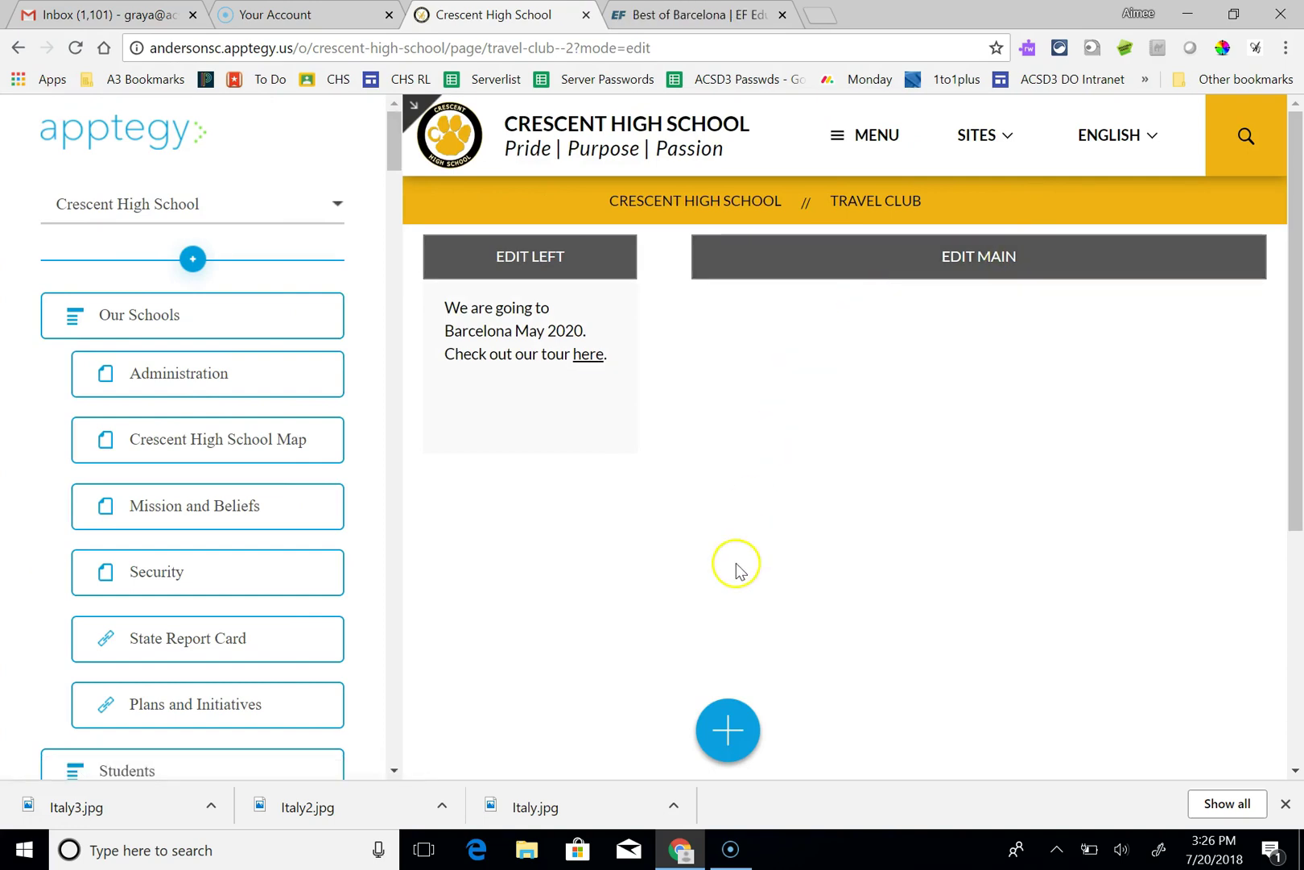
click(735, 741)
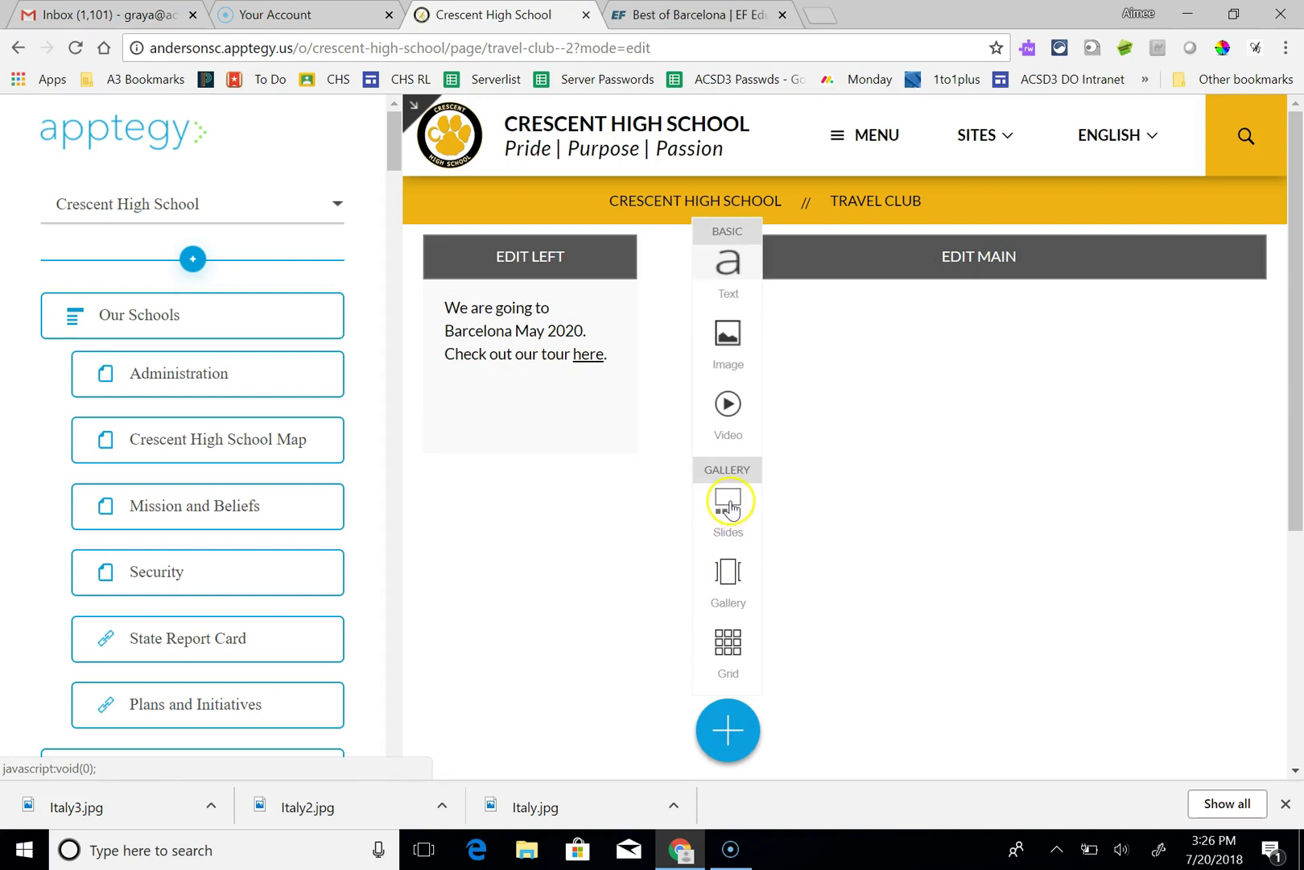
click(729, 574)
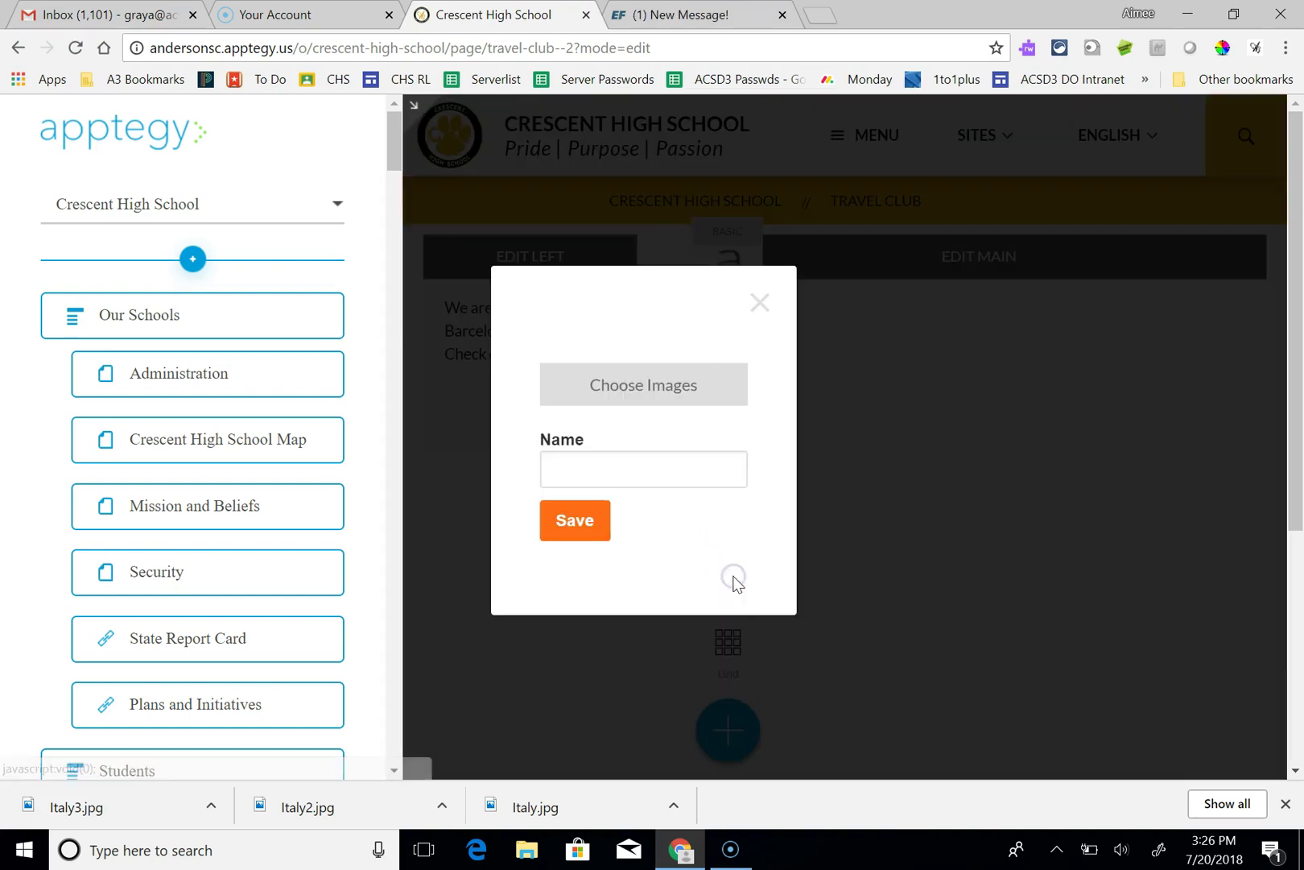
click(664, 378)
click(250, 179)
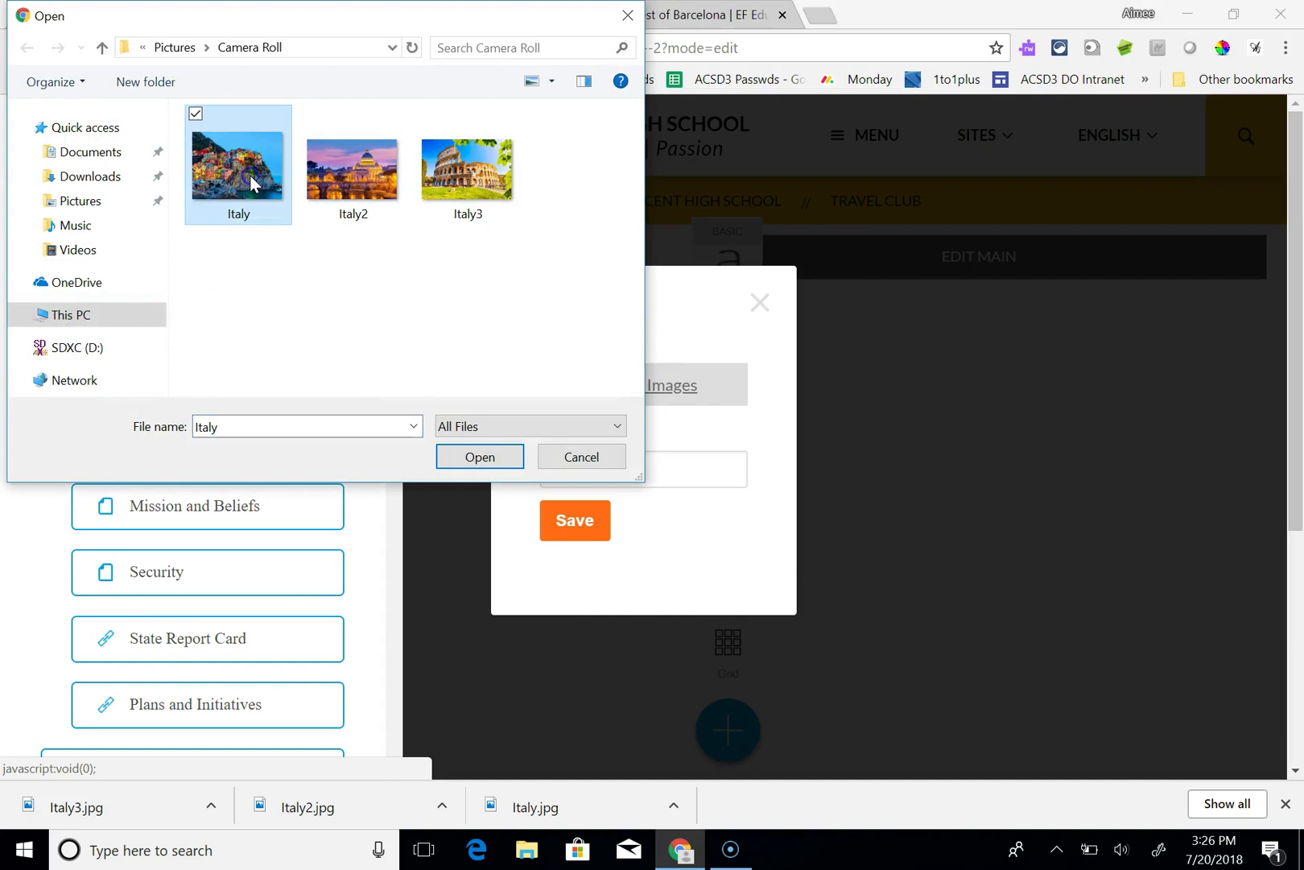
shift+click(483, 175)
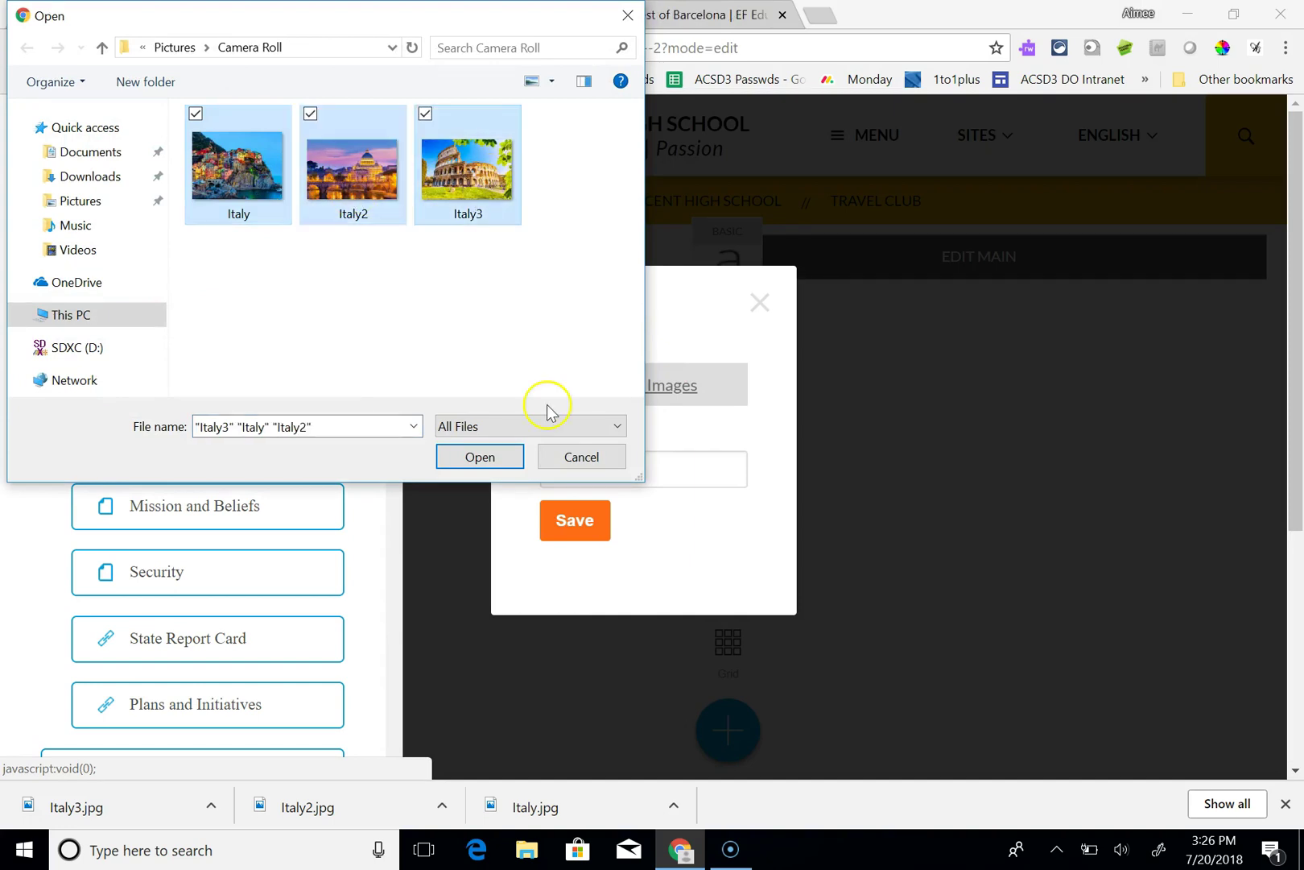
click(507, 454)
click(634, 533)
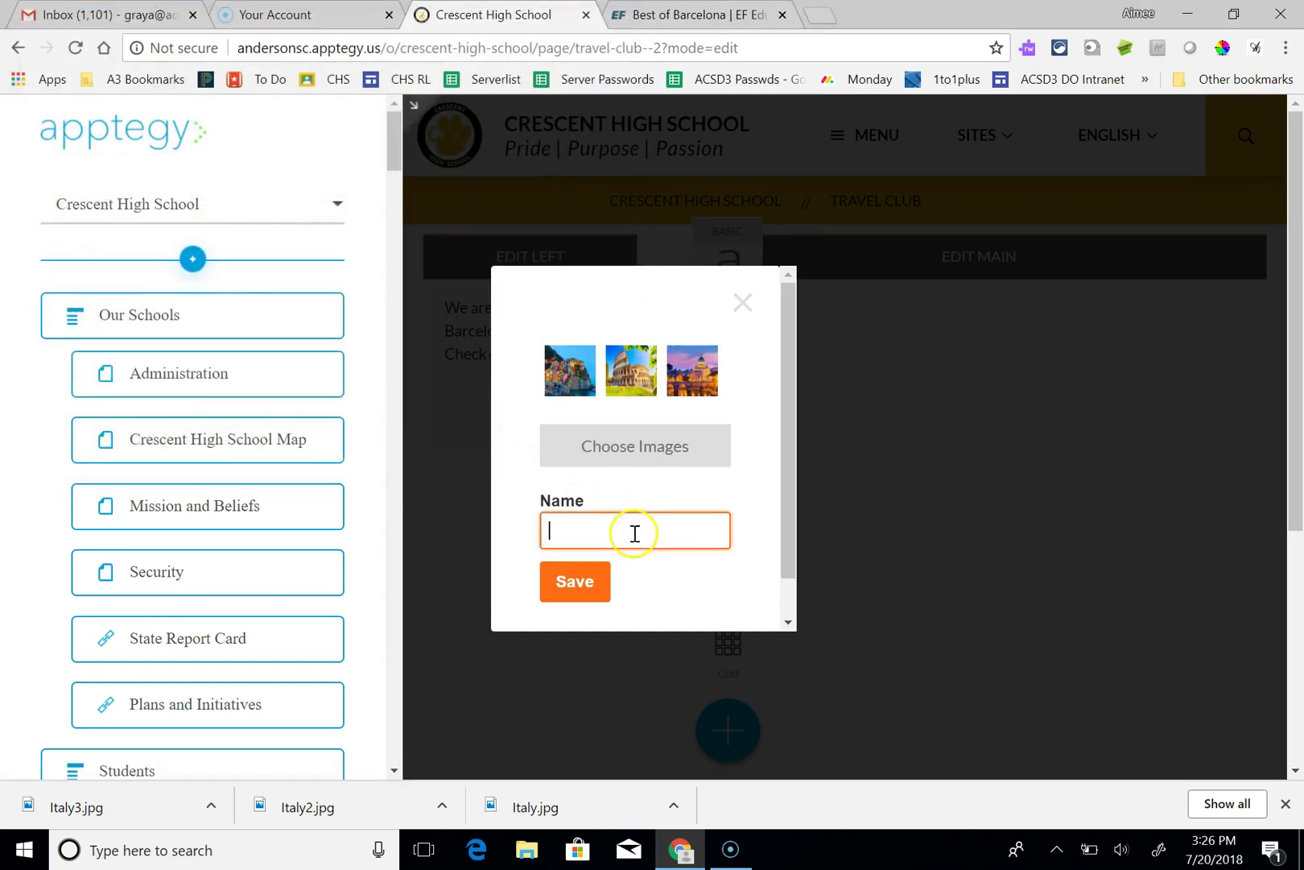
text(Italy)
click(581, 583)
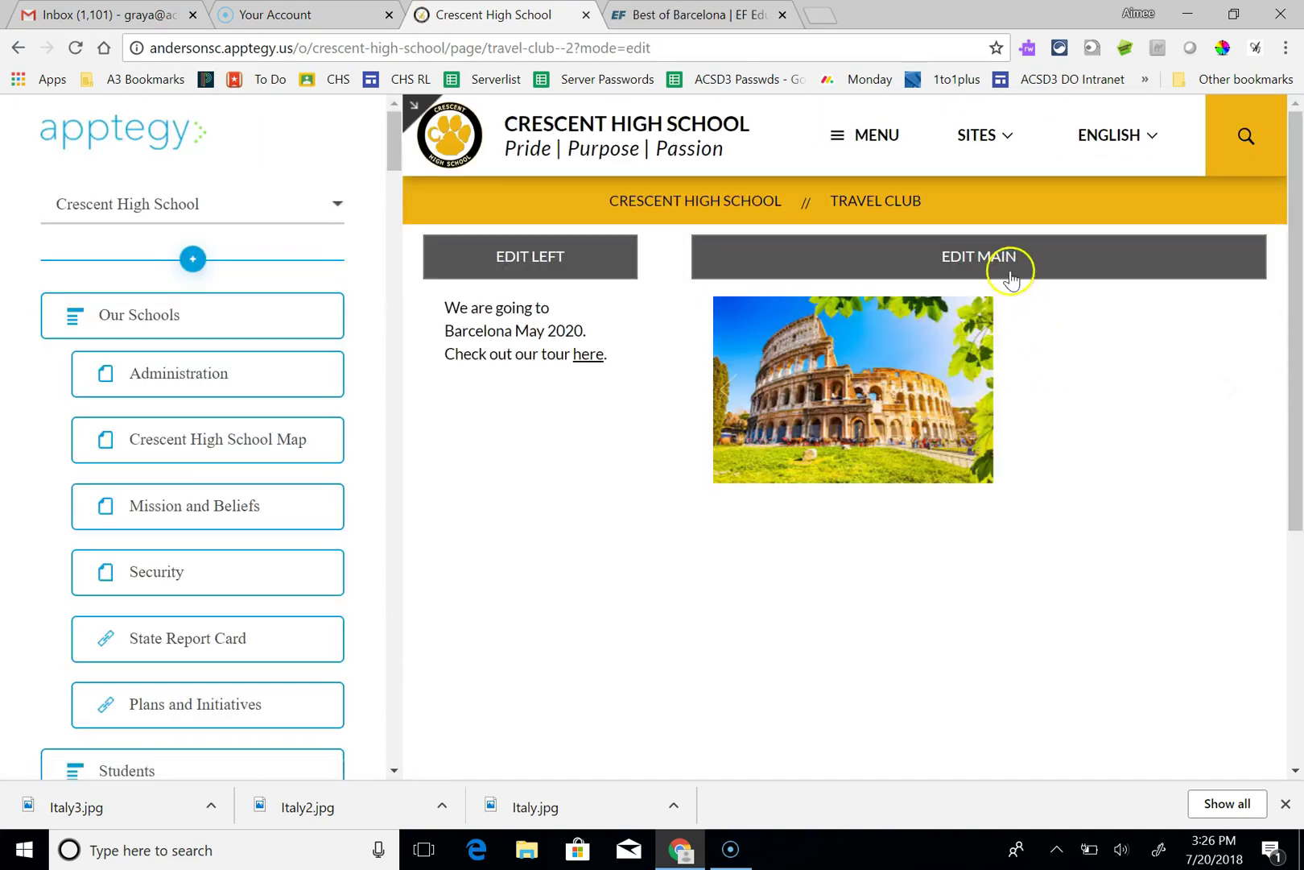
Return the page to edit mode and add a new text block
click(410, 100)
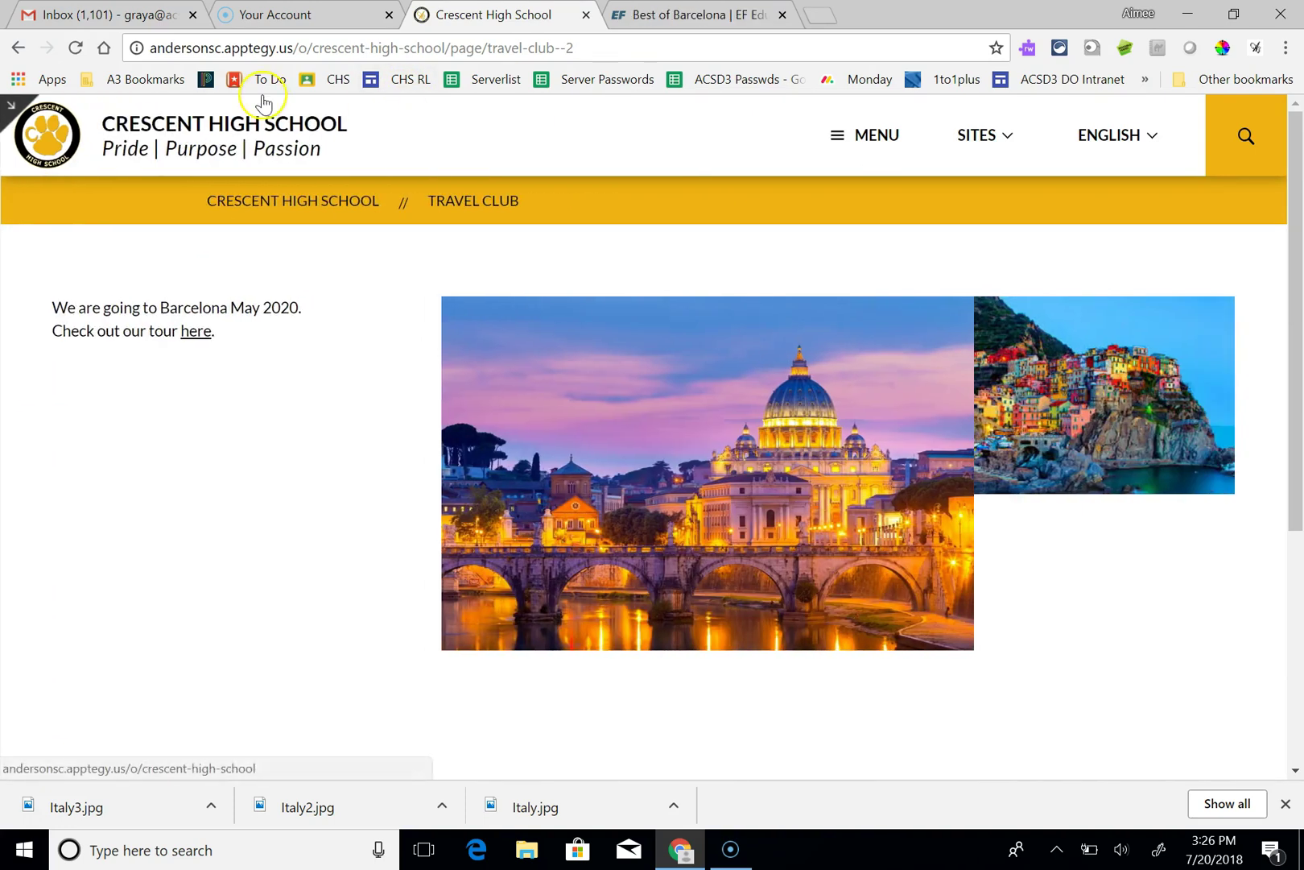
click(12, 104)
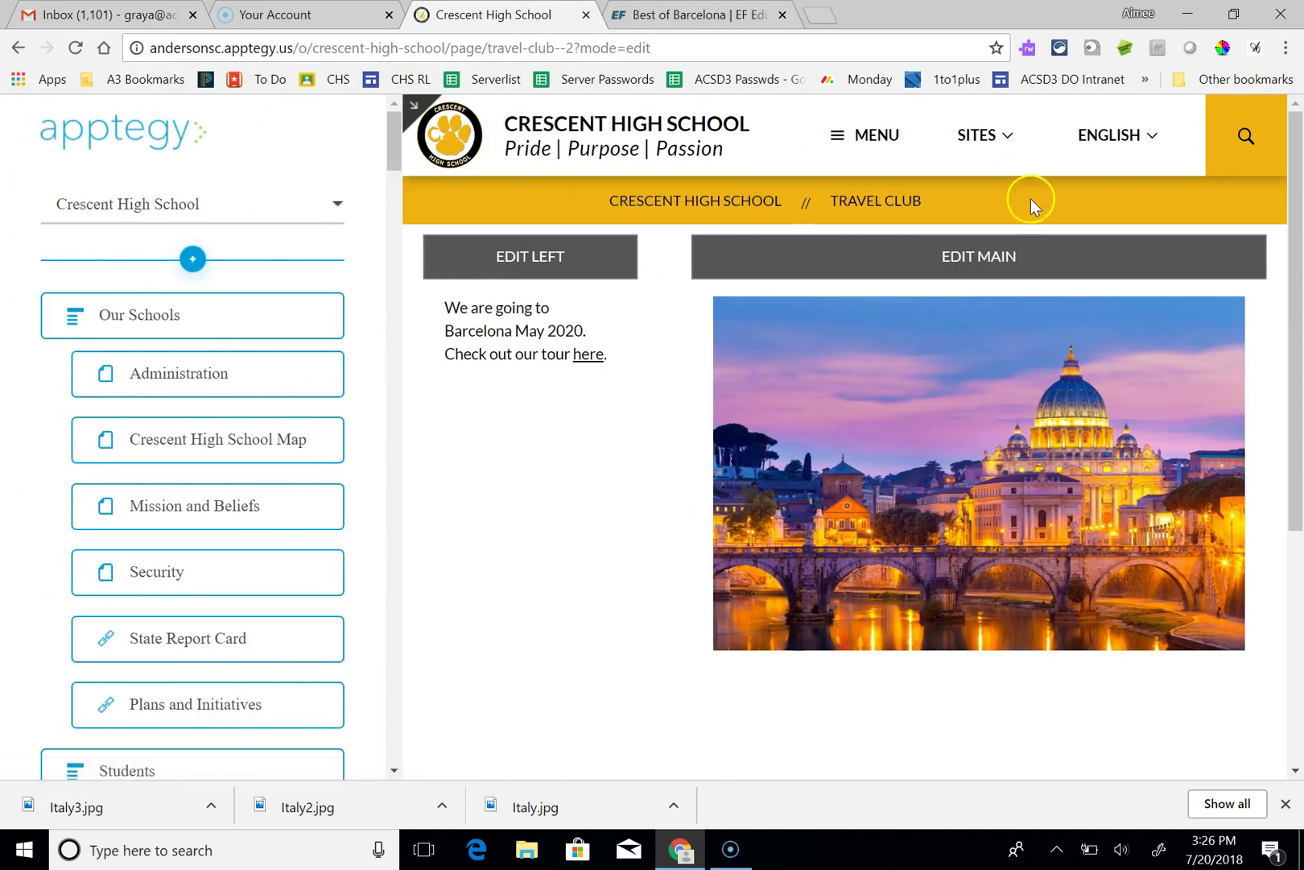
right_click(739, 743)
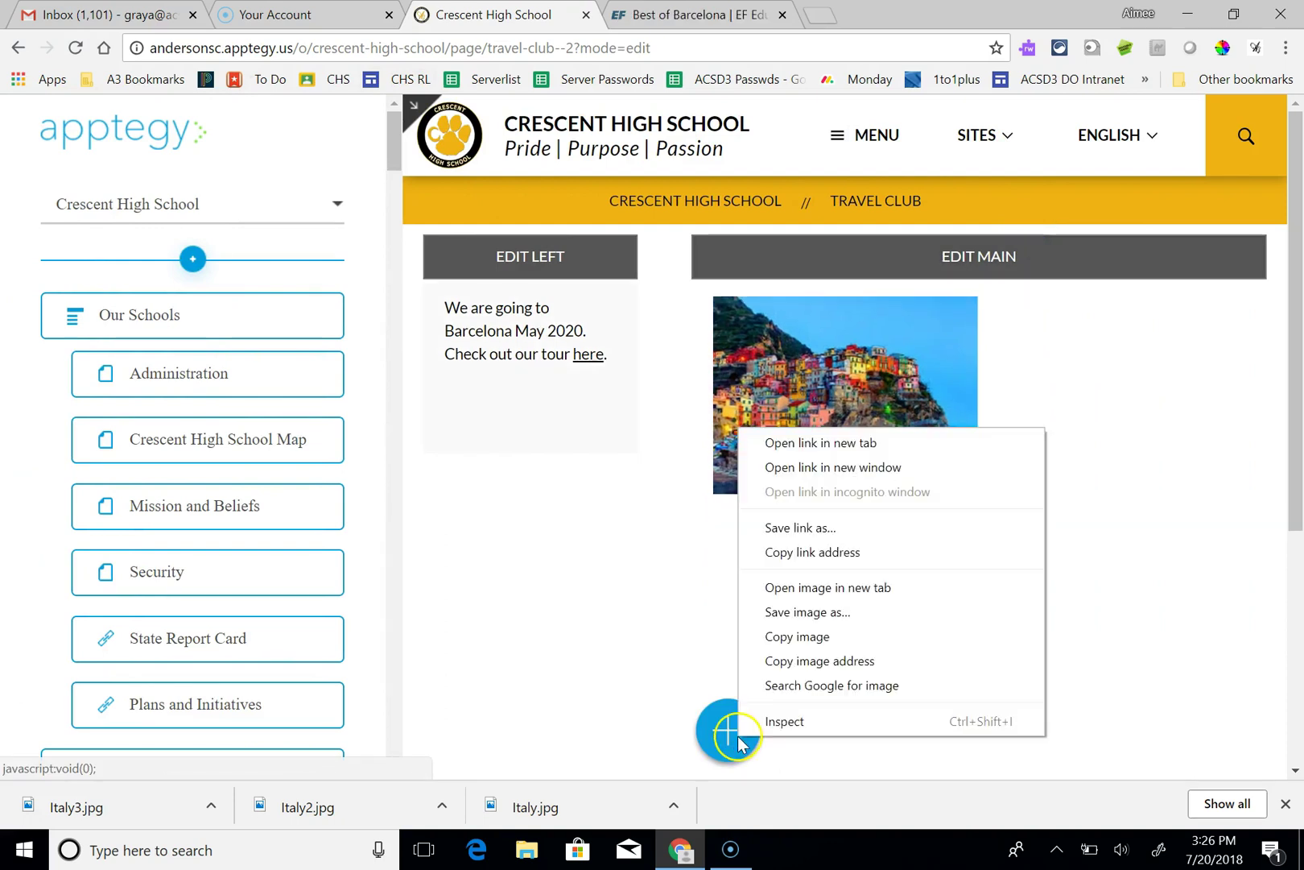
click(726, 735)
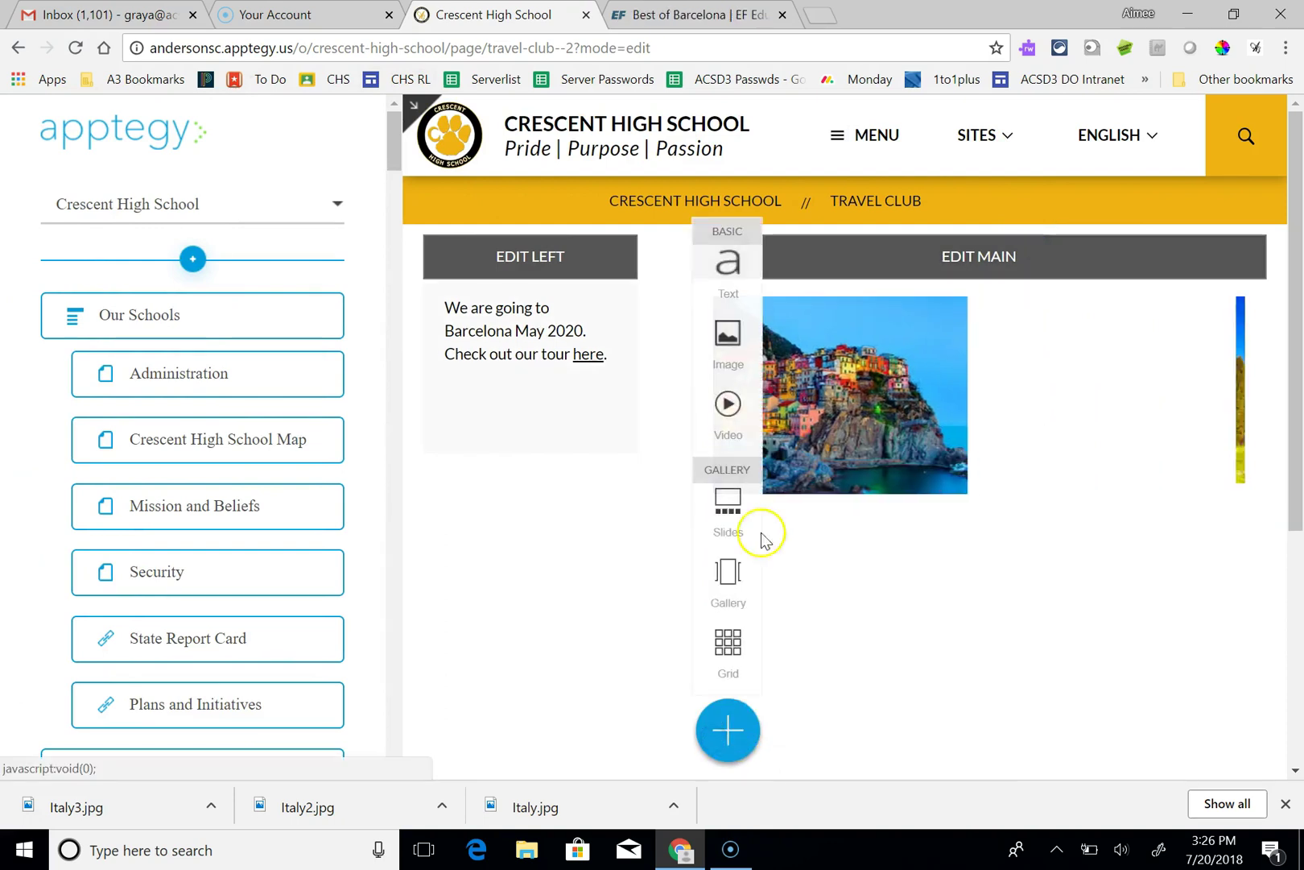
click(730, 271)
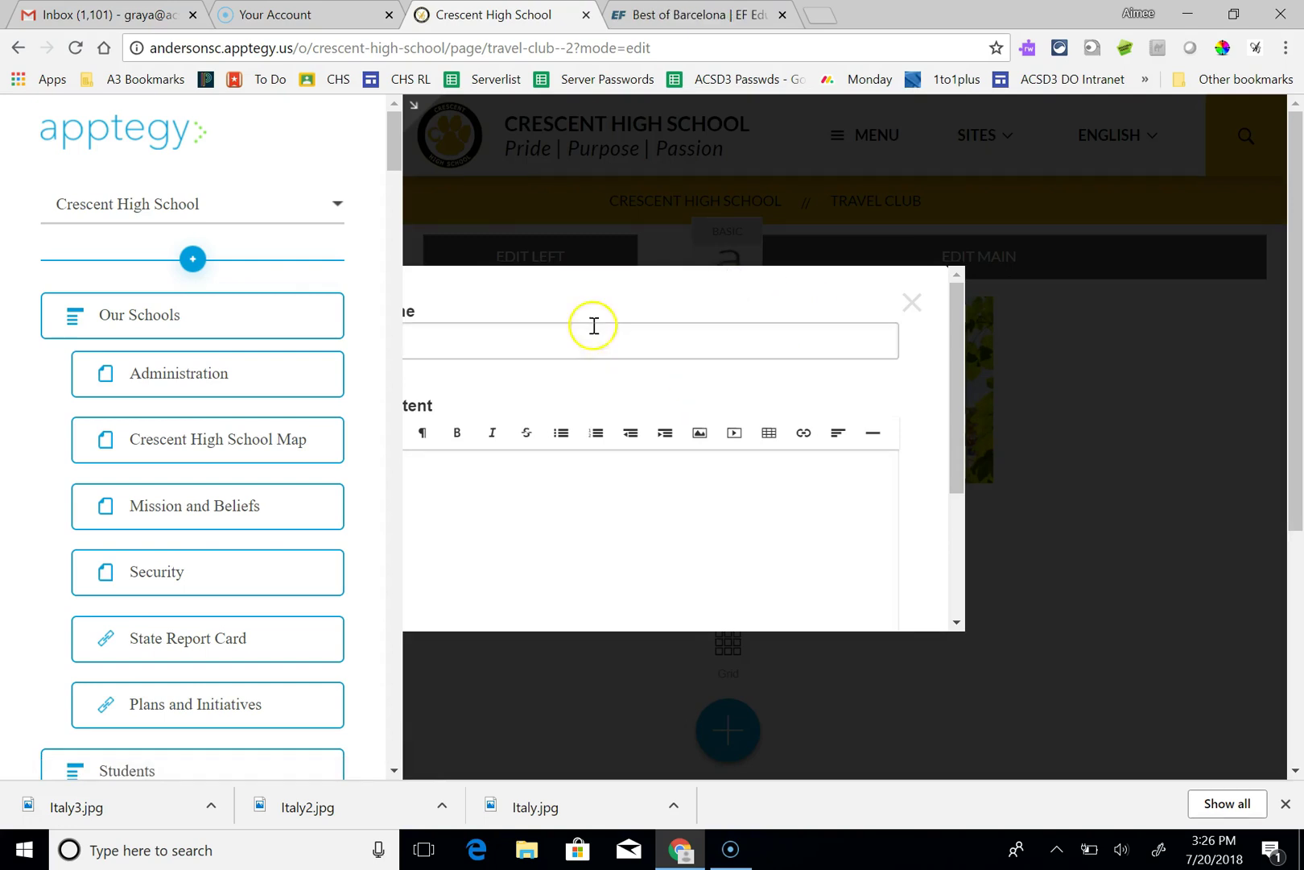
Name the text block 'Pictures from our 2018 trip to Italy!' and save it
click(415, 107)
click(460, 334)
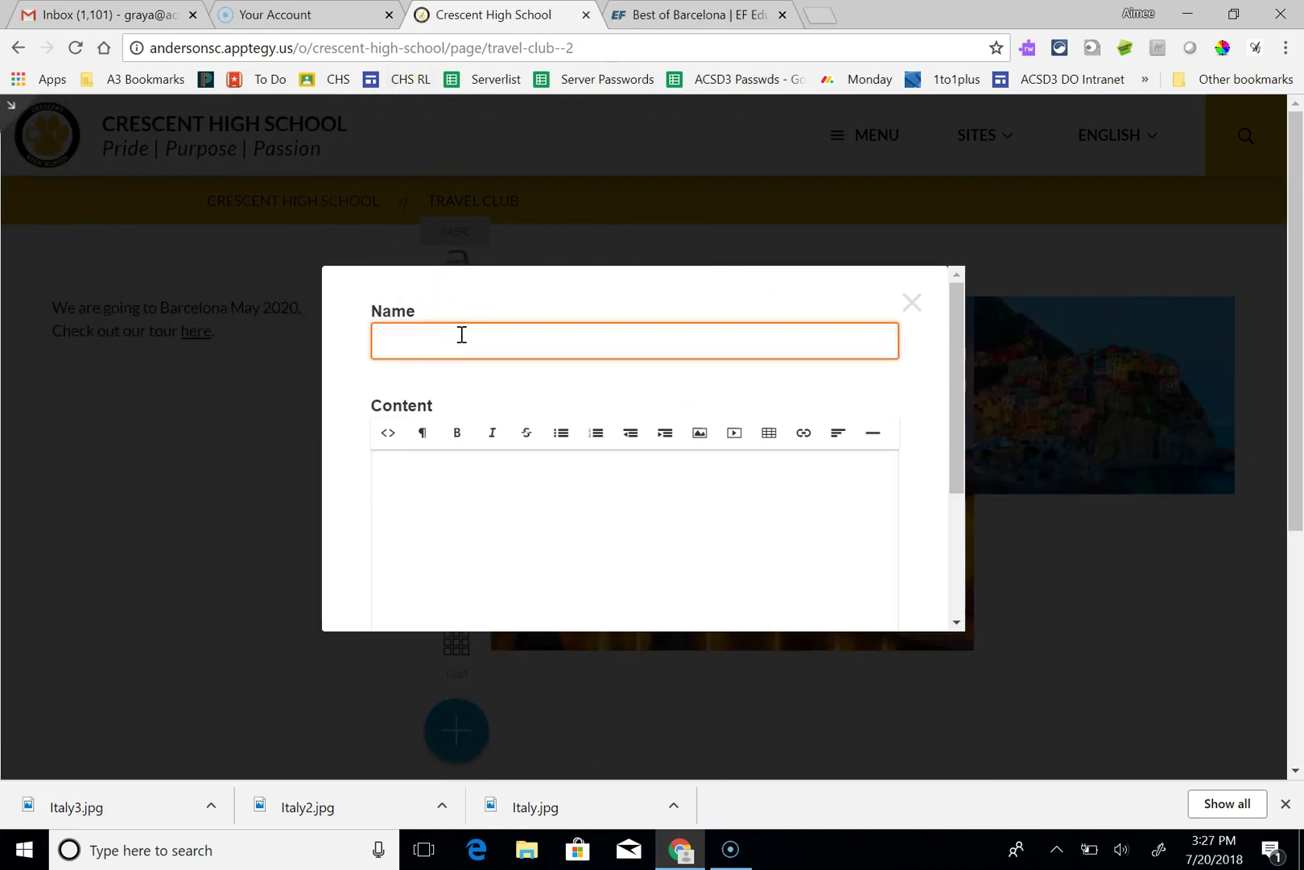
text(Pictures)
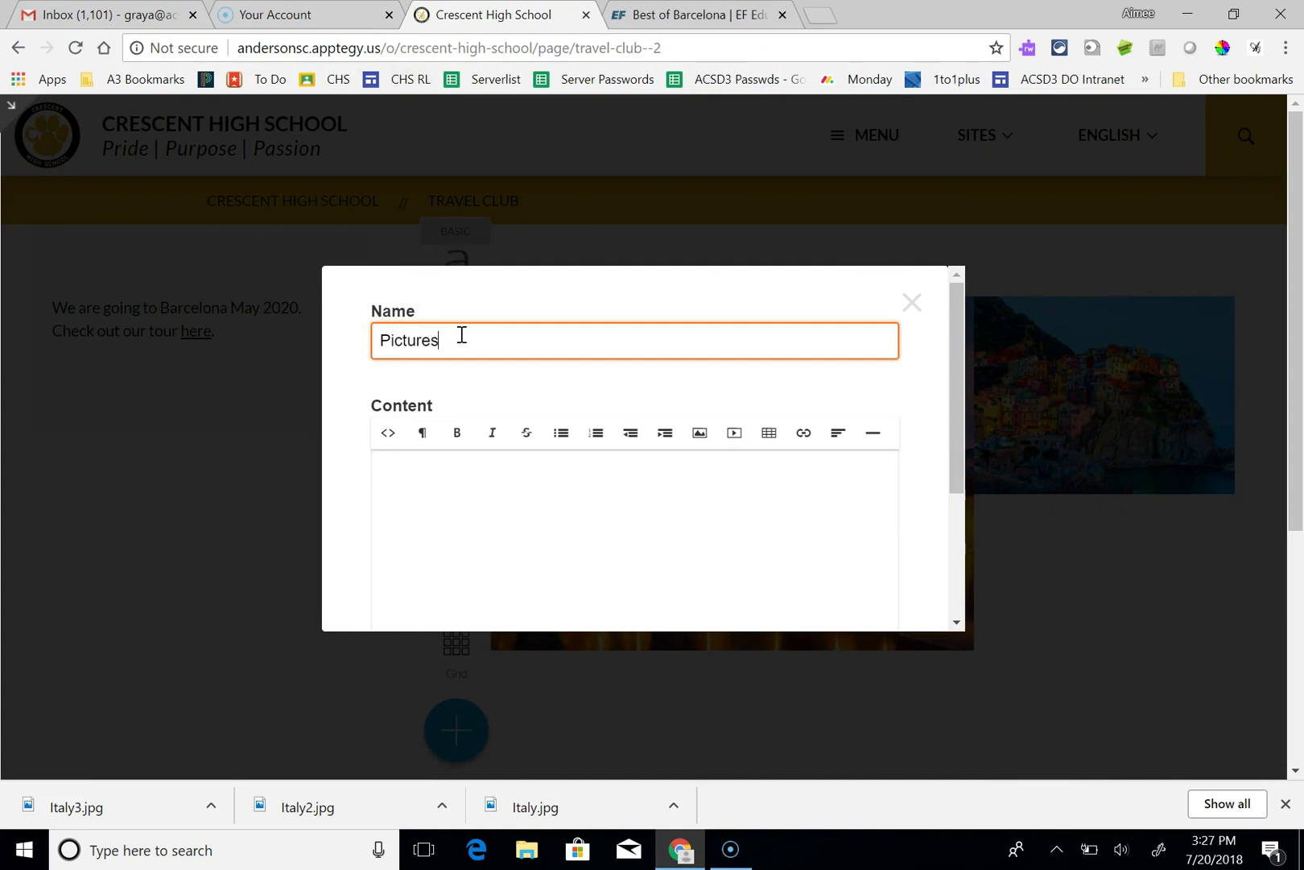
text( from our )
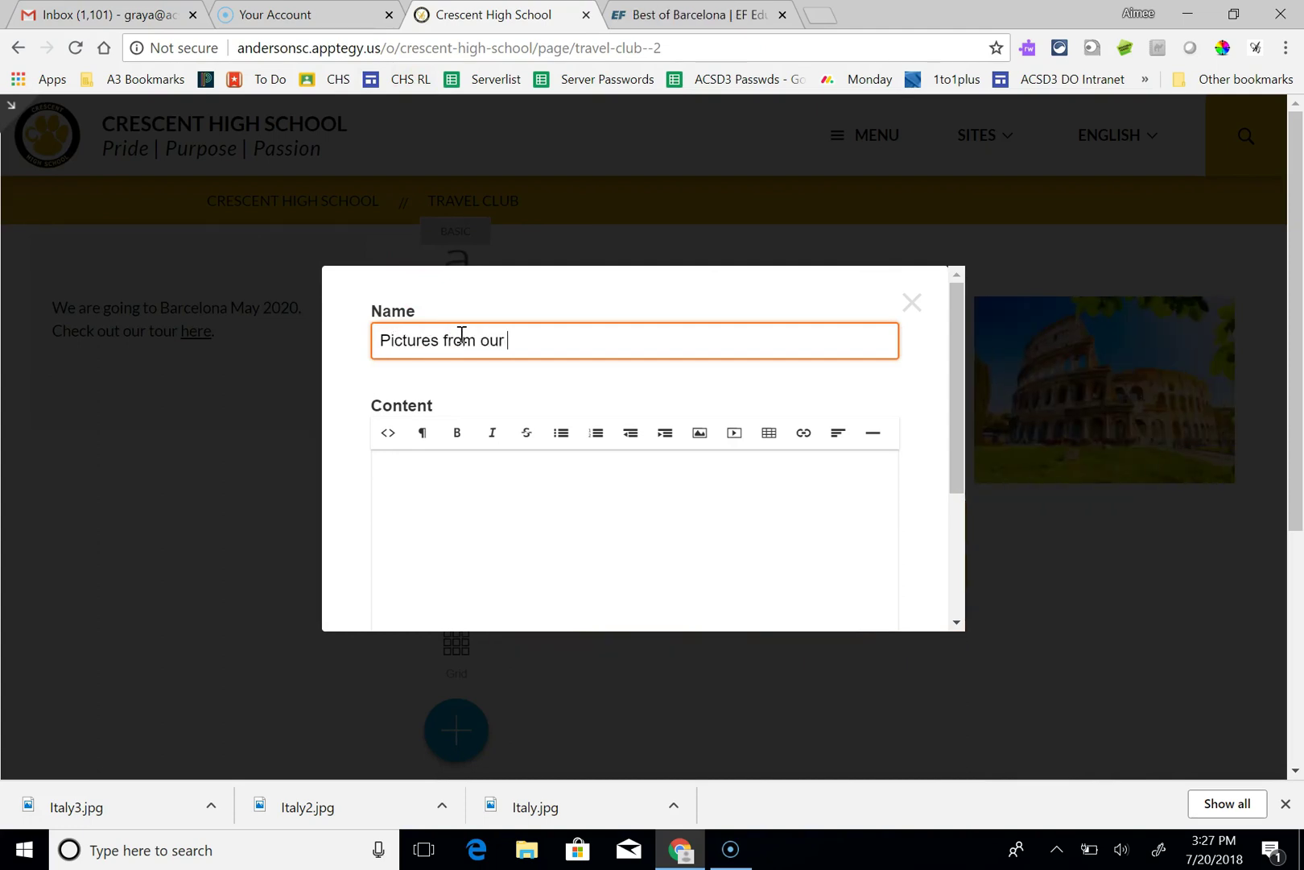
text(2018 trip to)
text(I)
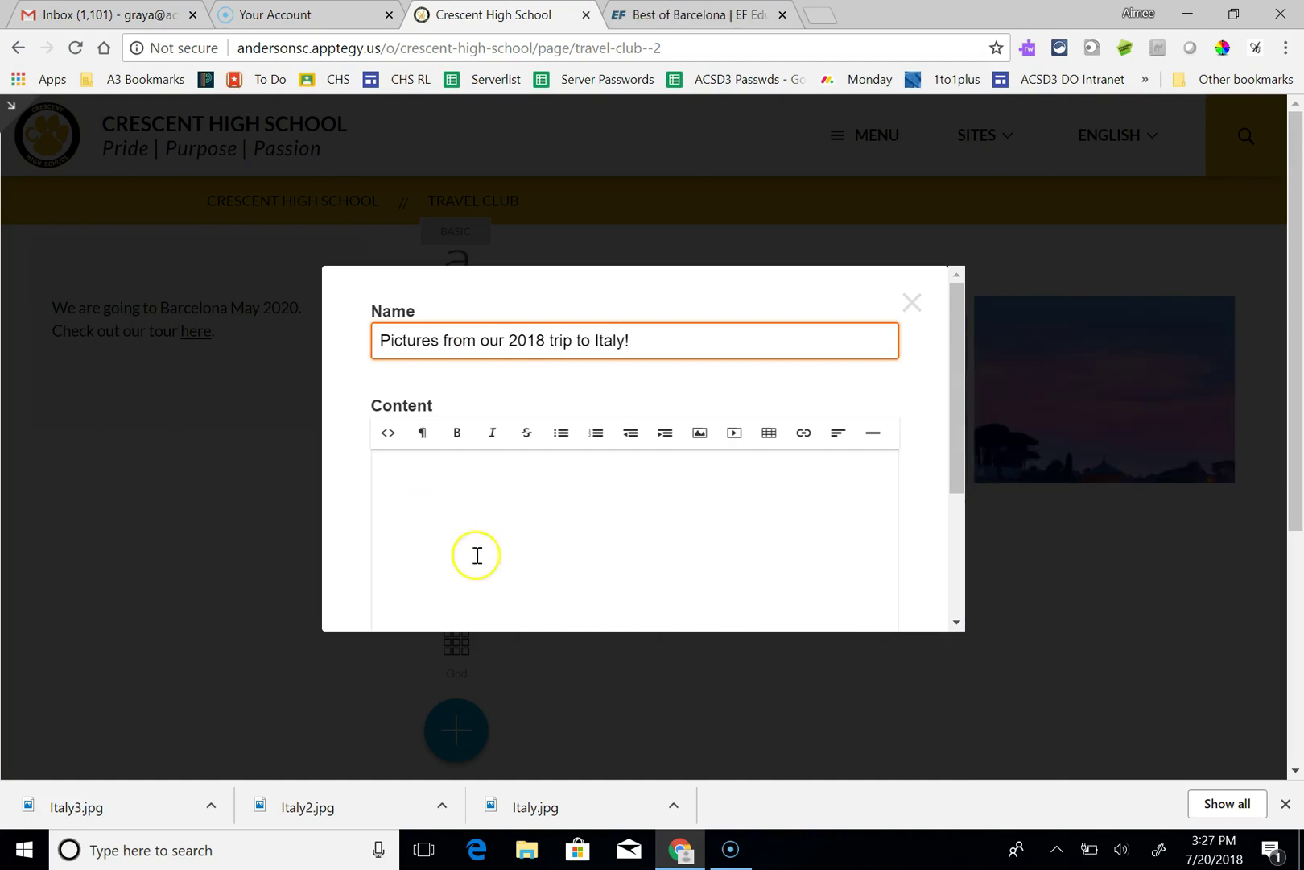
text(taly!)
drag(958, 378, 952, 596)
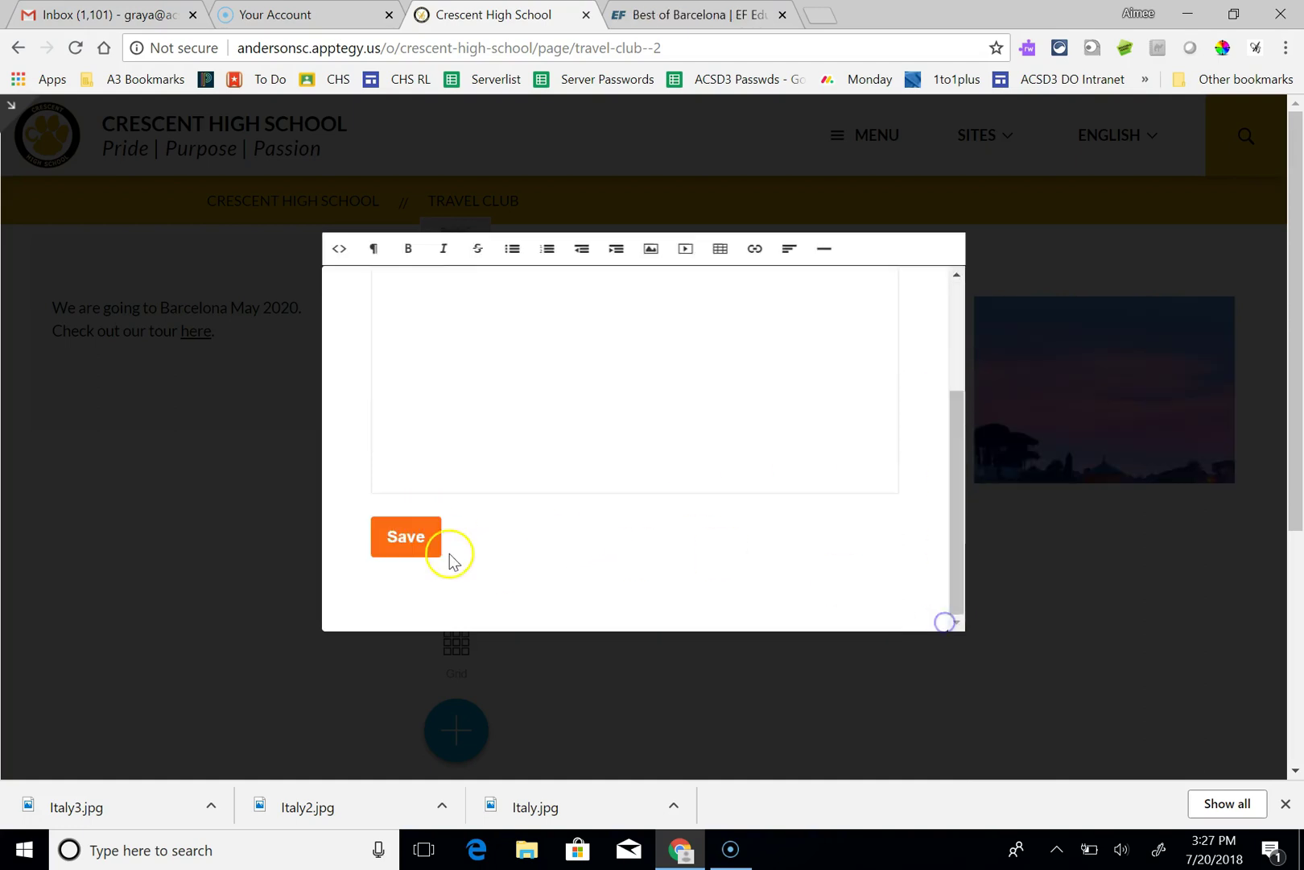
click(413, 537)
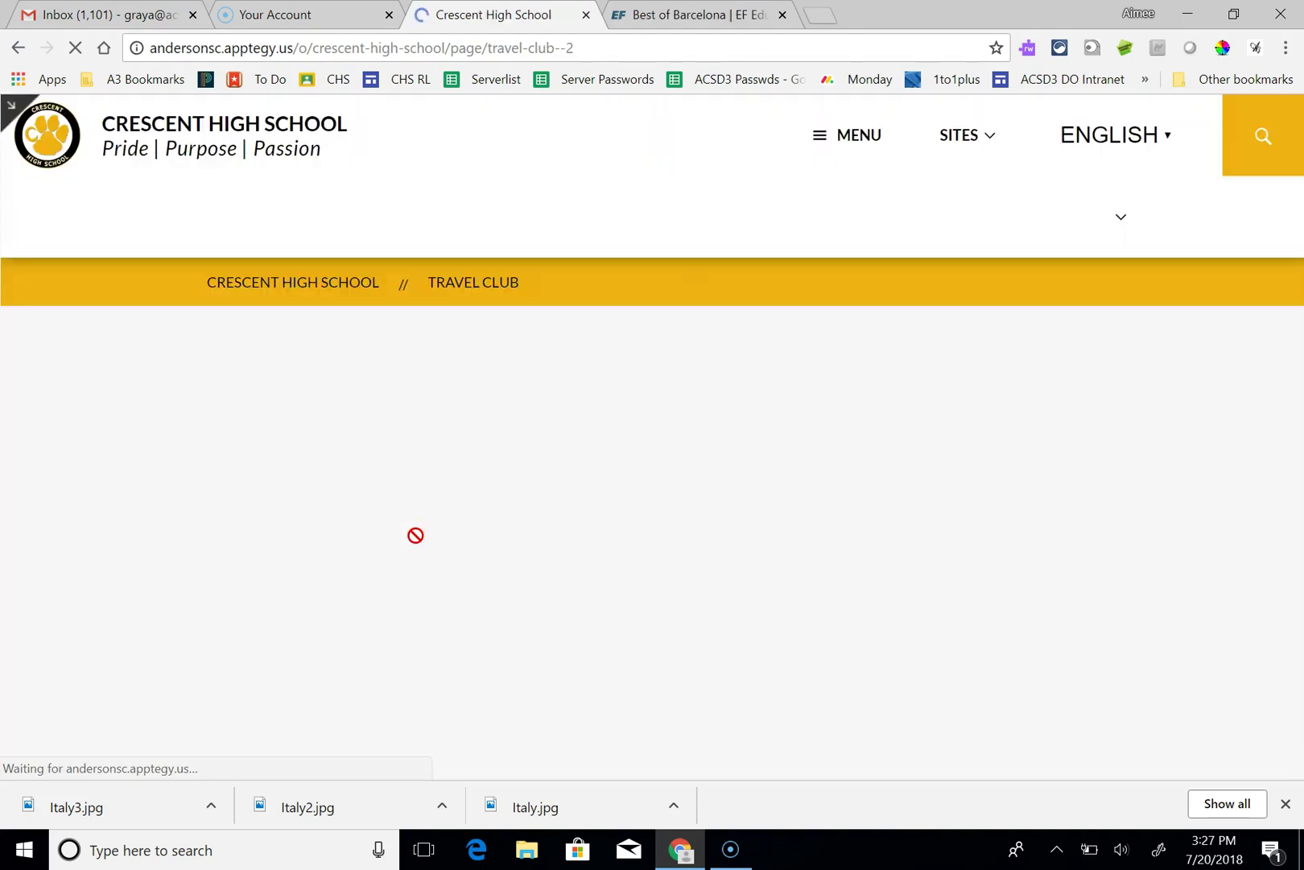
Copy the block name into its Content so 'Pictures from our 2018 trip to Italy!' displays, then save
drag(1293, 323, 1287, 280)
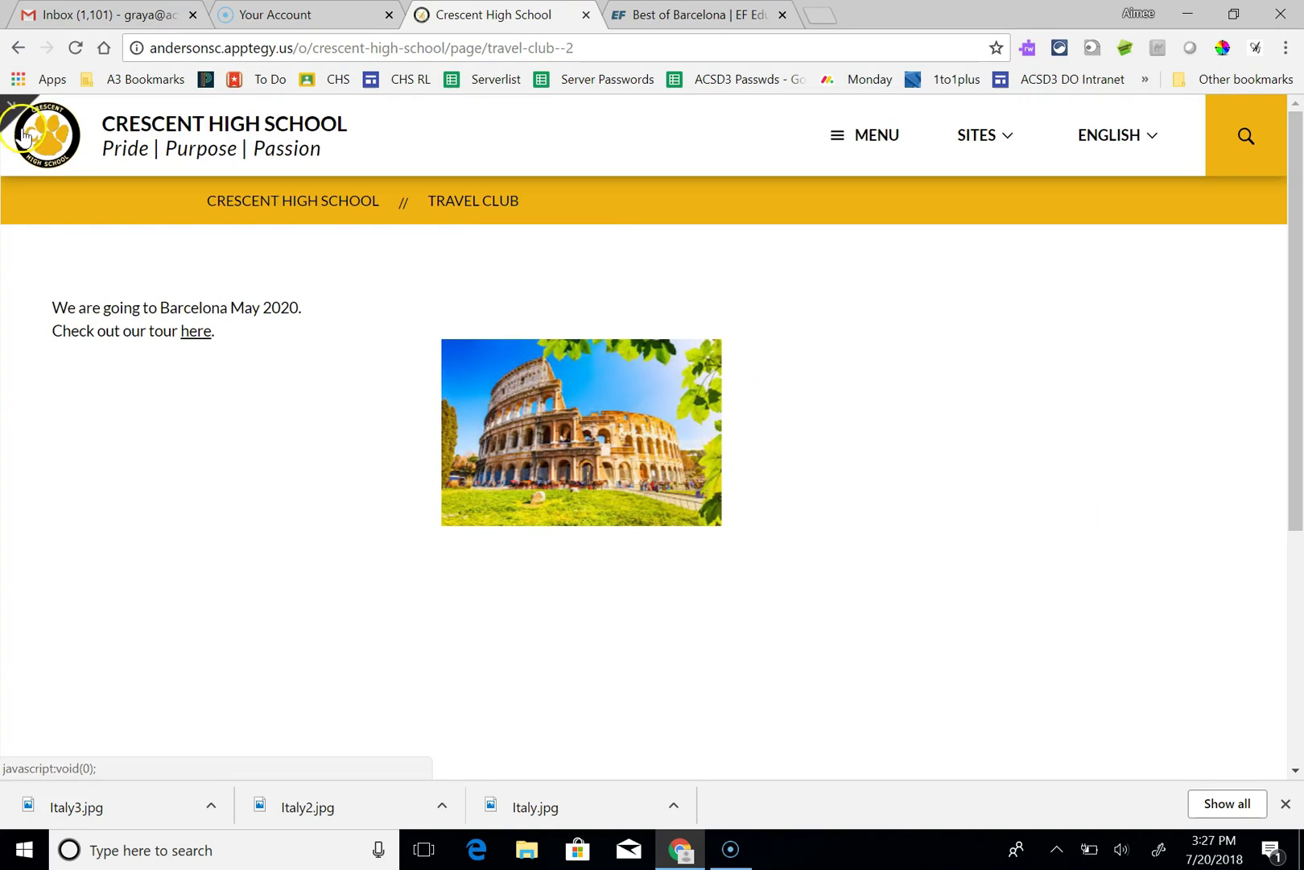
click(12, 105)
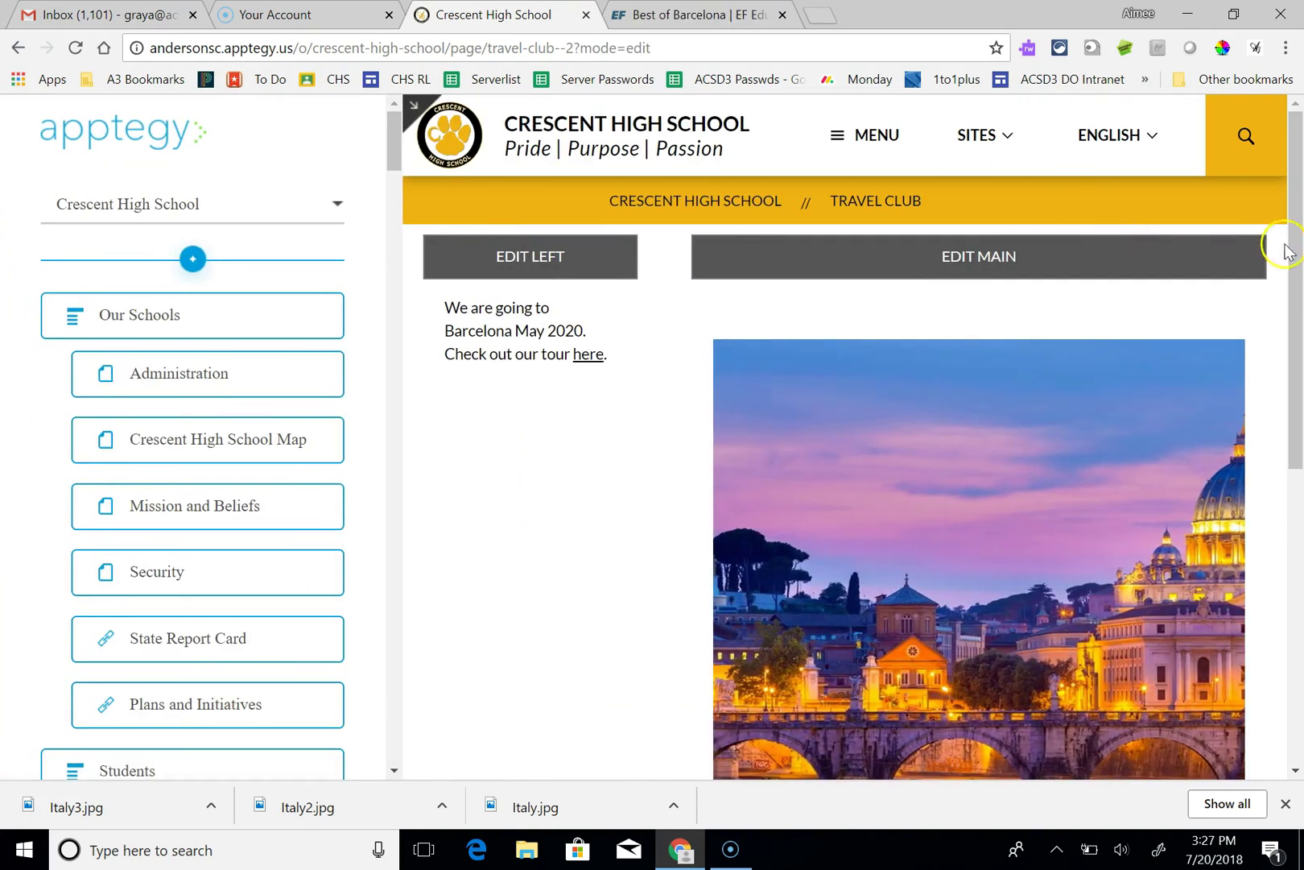
mouse_move(1286, 249)
mouse_down()
mouse_move(1290, 547)
mouse_move(1300, 274)
mouse_up()
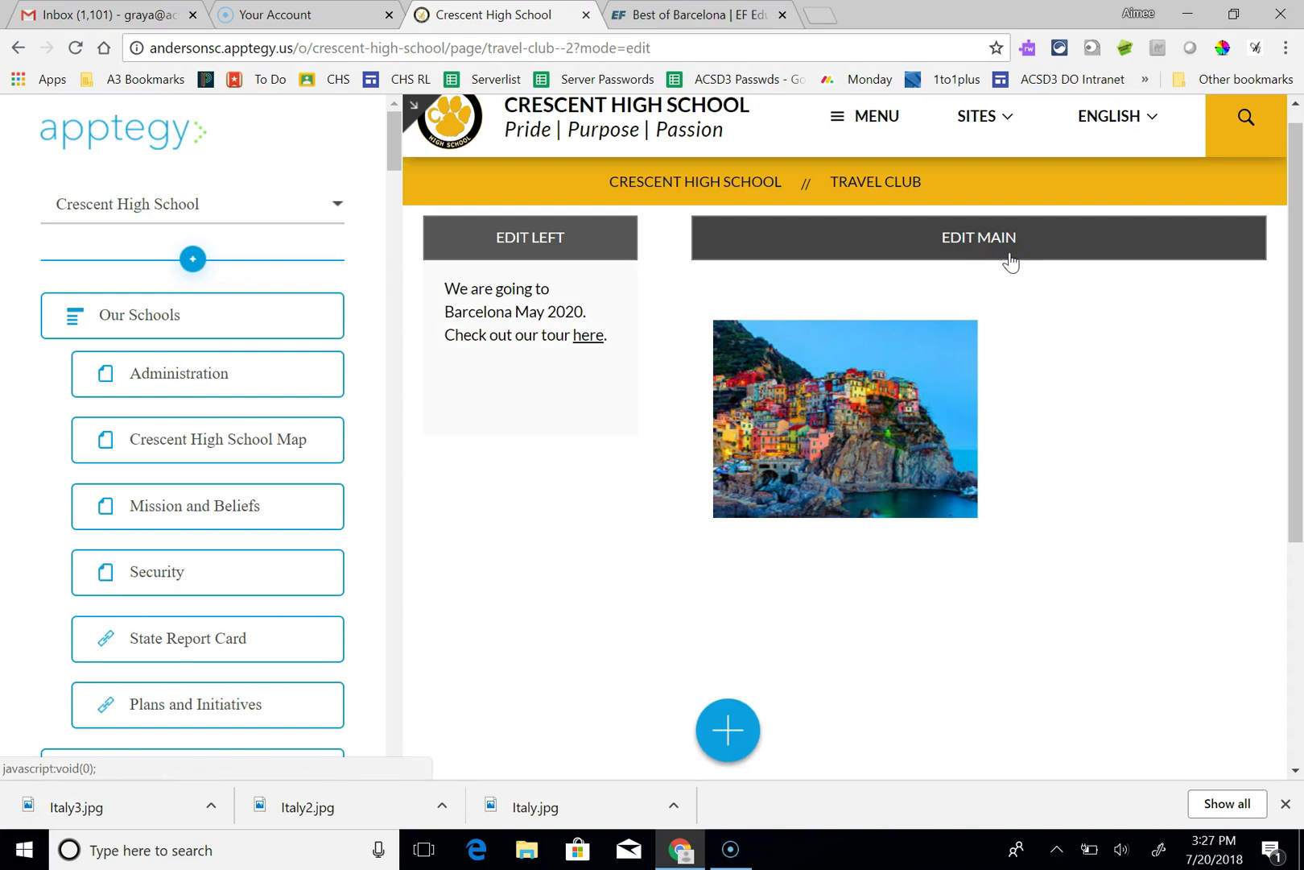
click(1011, 259)
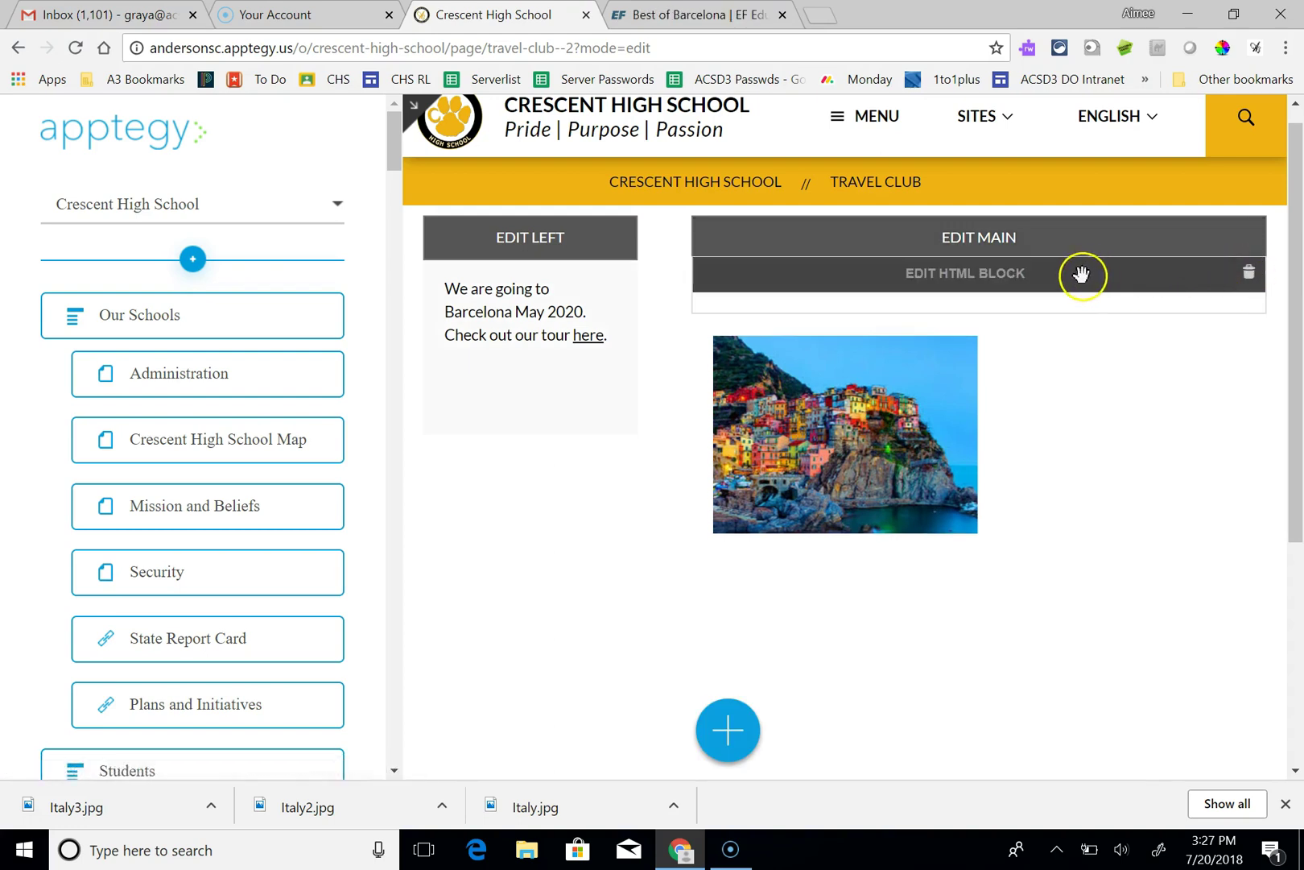
click(1001, 284)
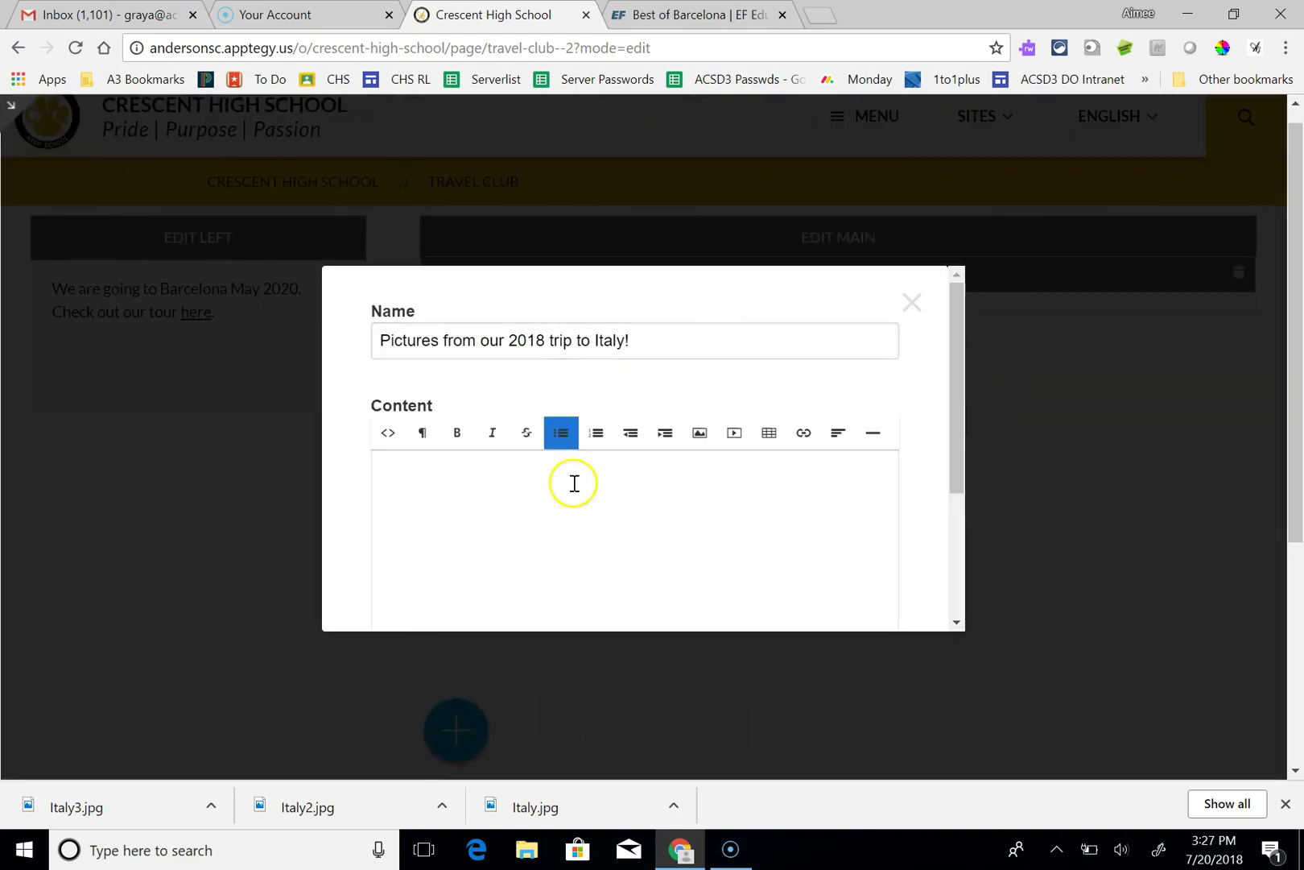
drag(649, 339, 251, 320)
key(ctrl+c)
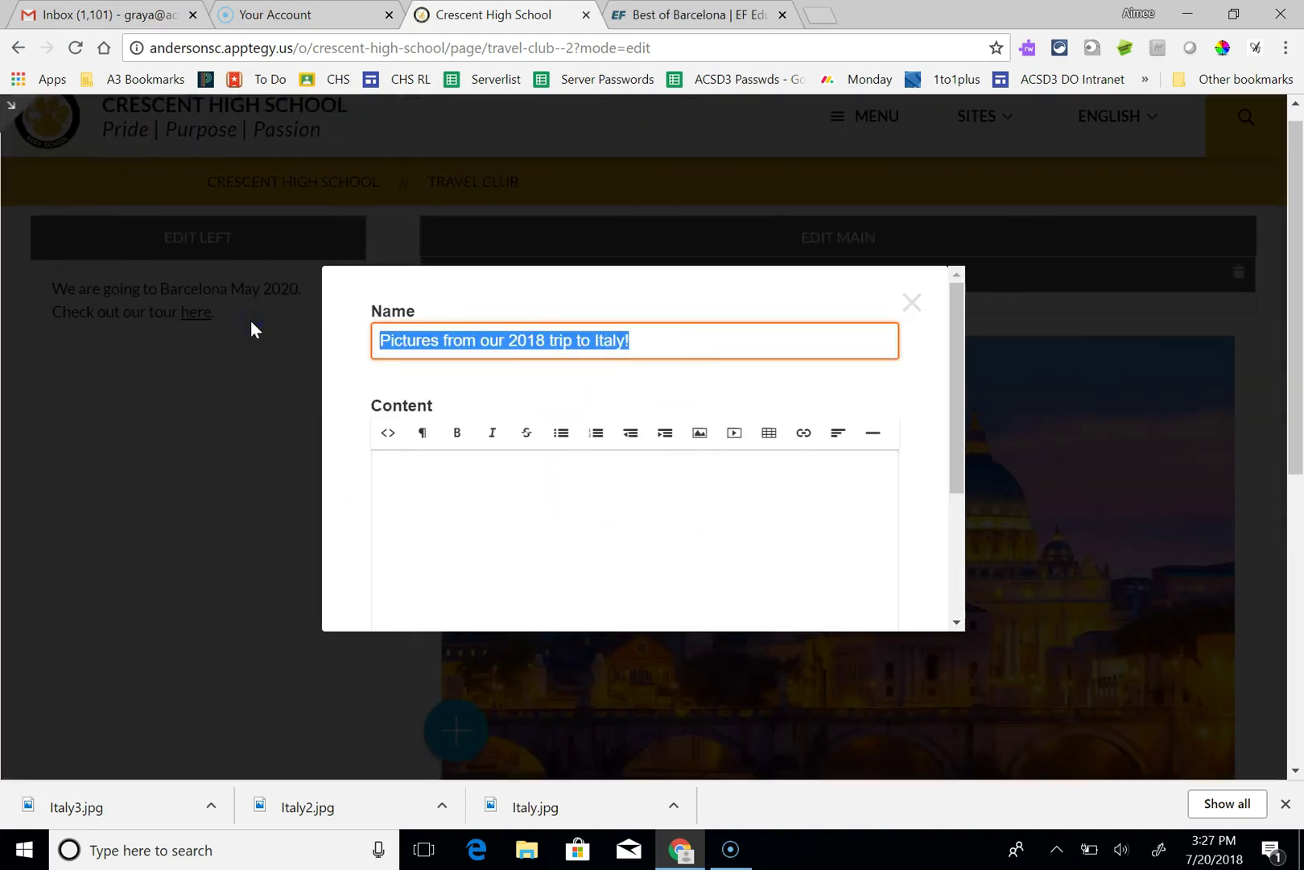
click(513, 513)
key(ctrl+v)
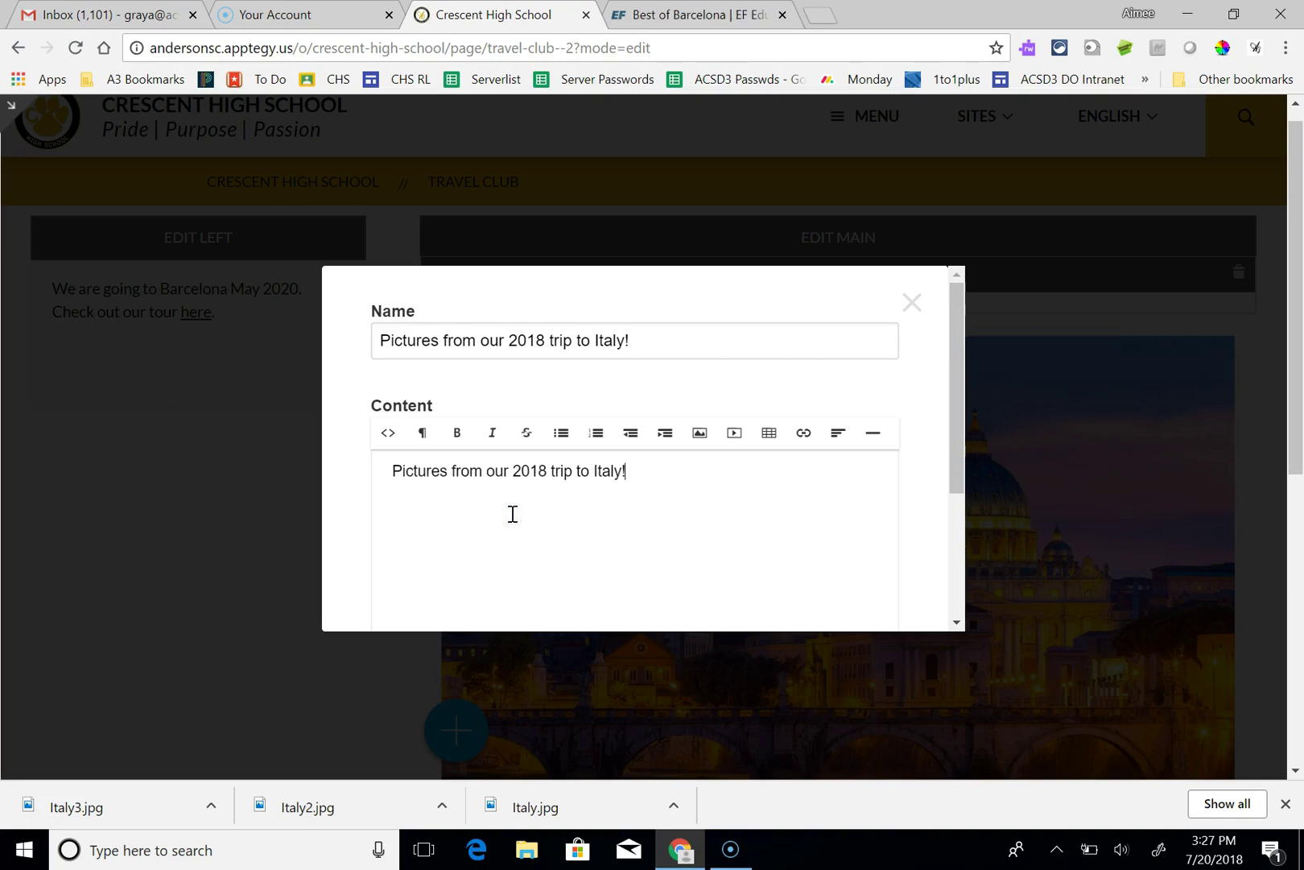
drag(949, 474, 926, 644)
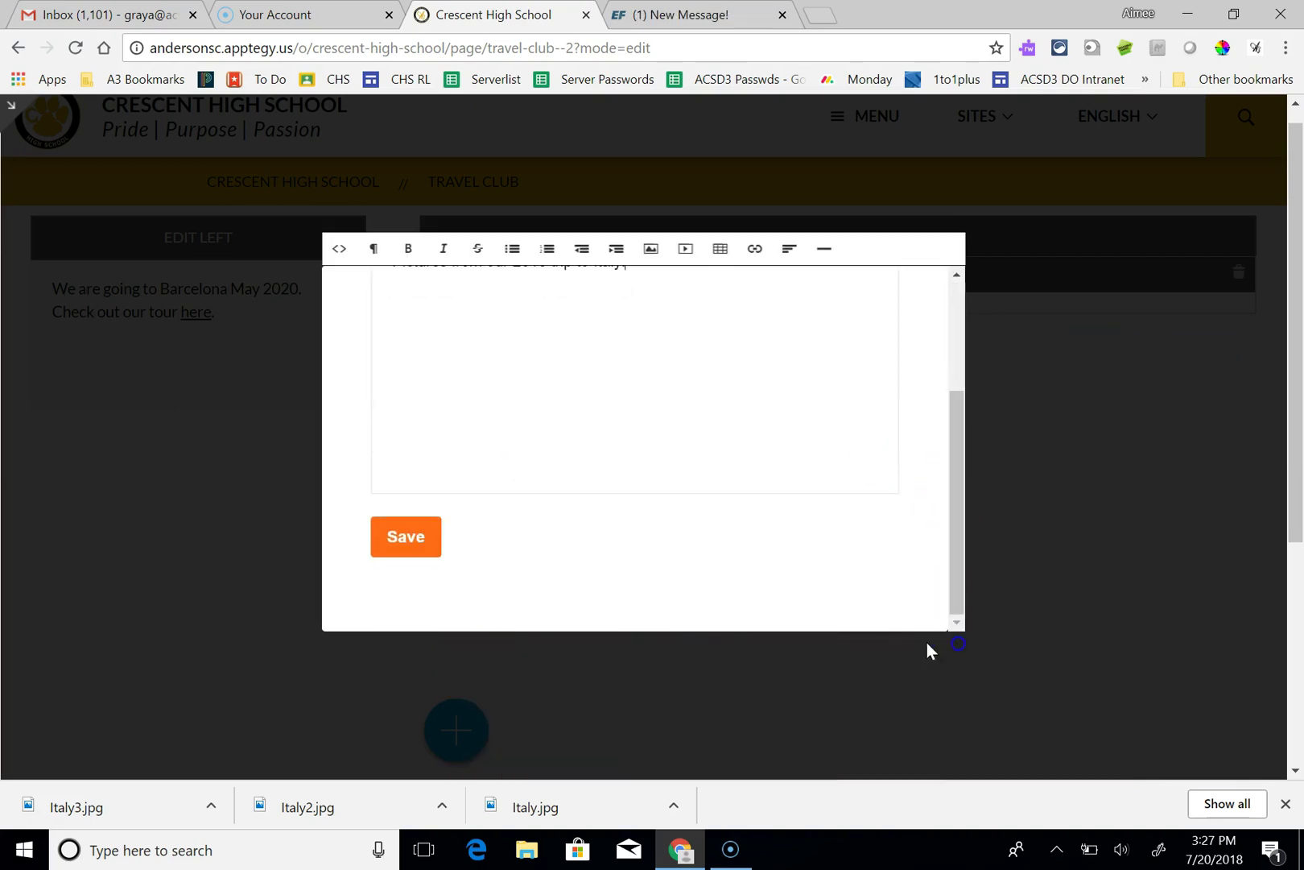
click(410, 534)
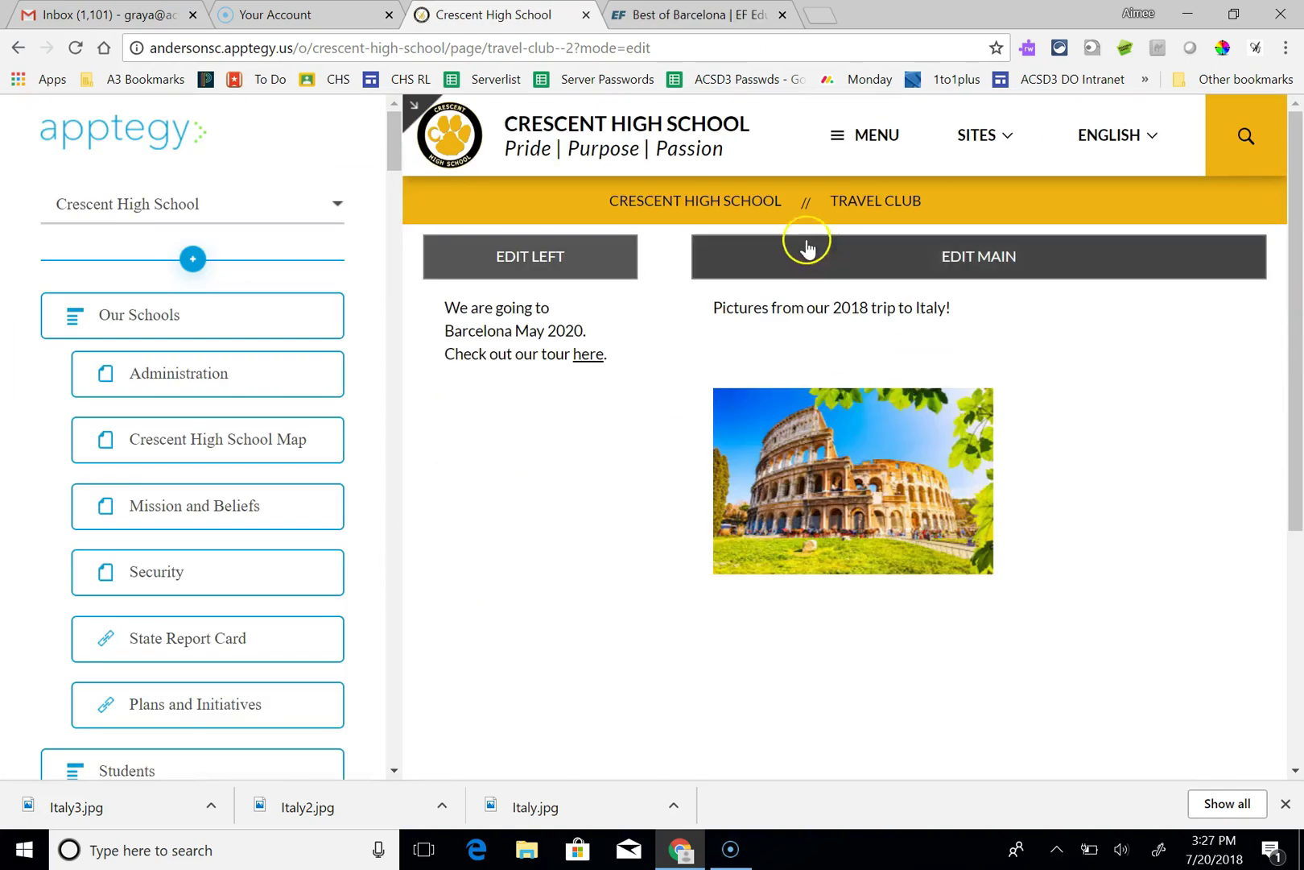
Edit the main column blocks and add a new Image block
click(981, 256)
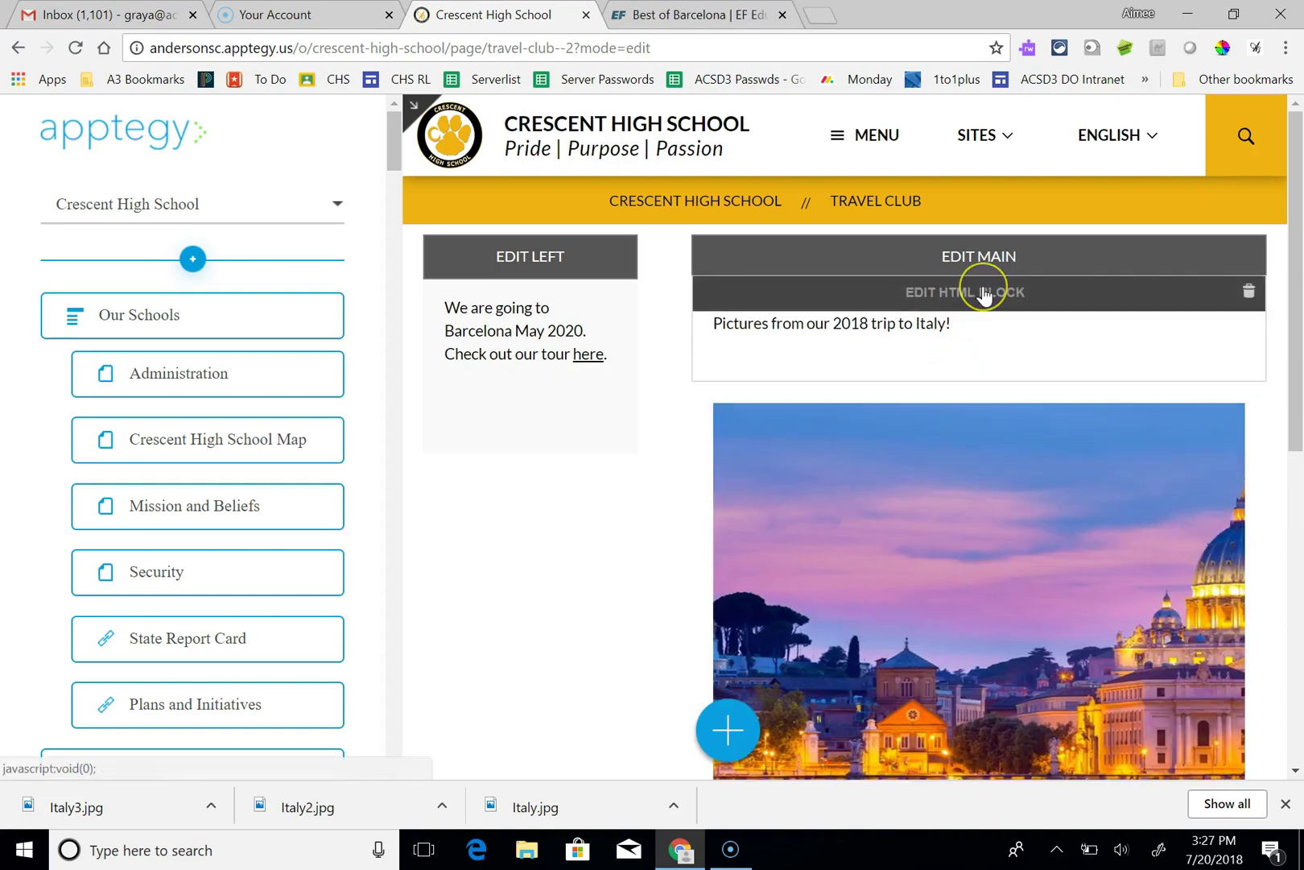
mouse_move(984, 295)
mouse_down()
mouse_move(955, 617)
mouse_move(960, 294)
mouse_up()
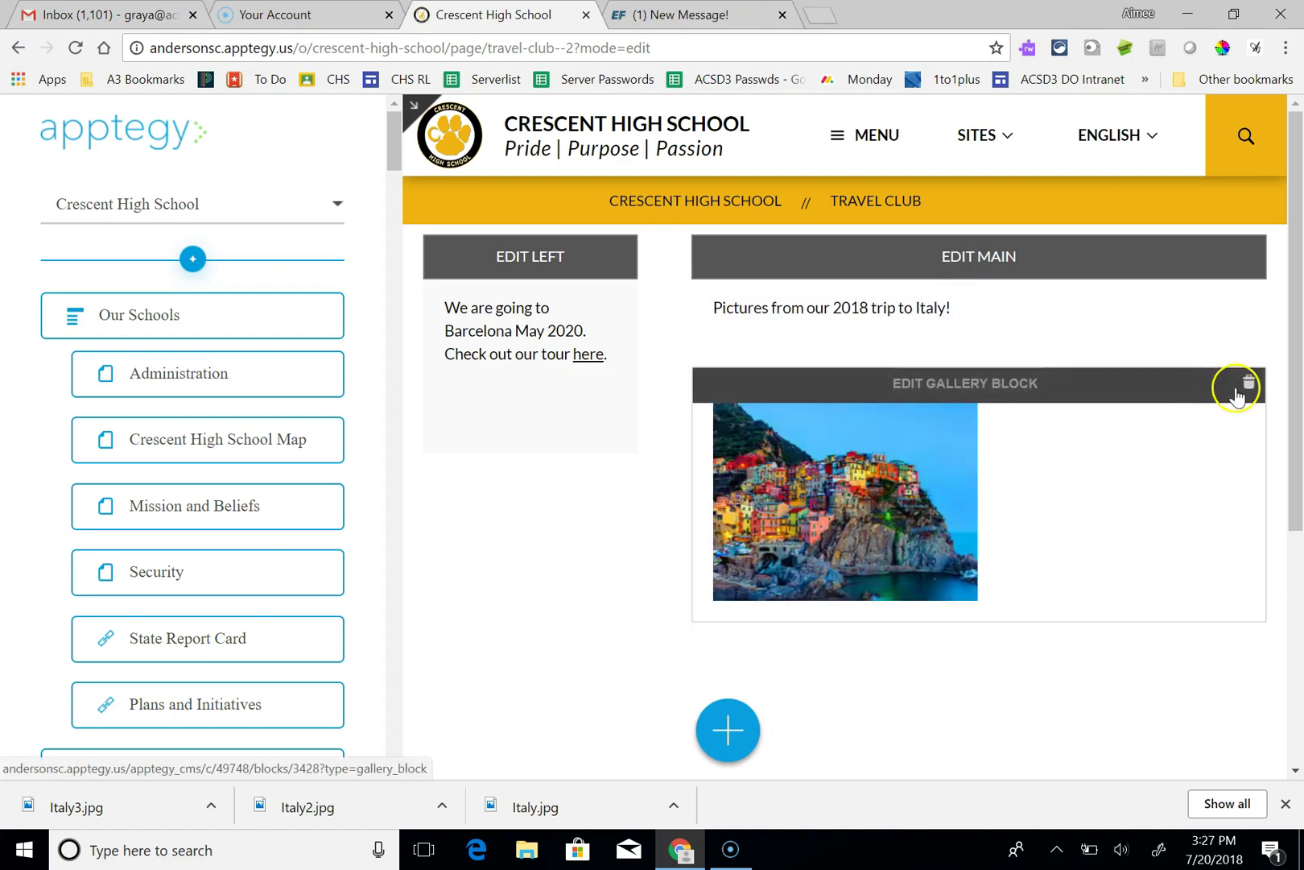
drag(1293, 398, 1295, 487)
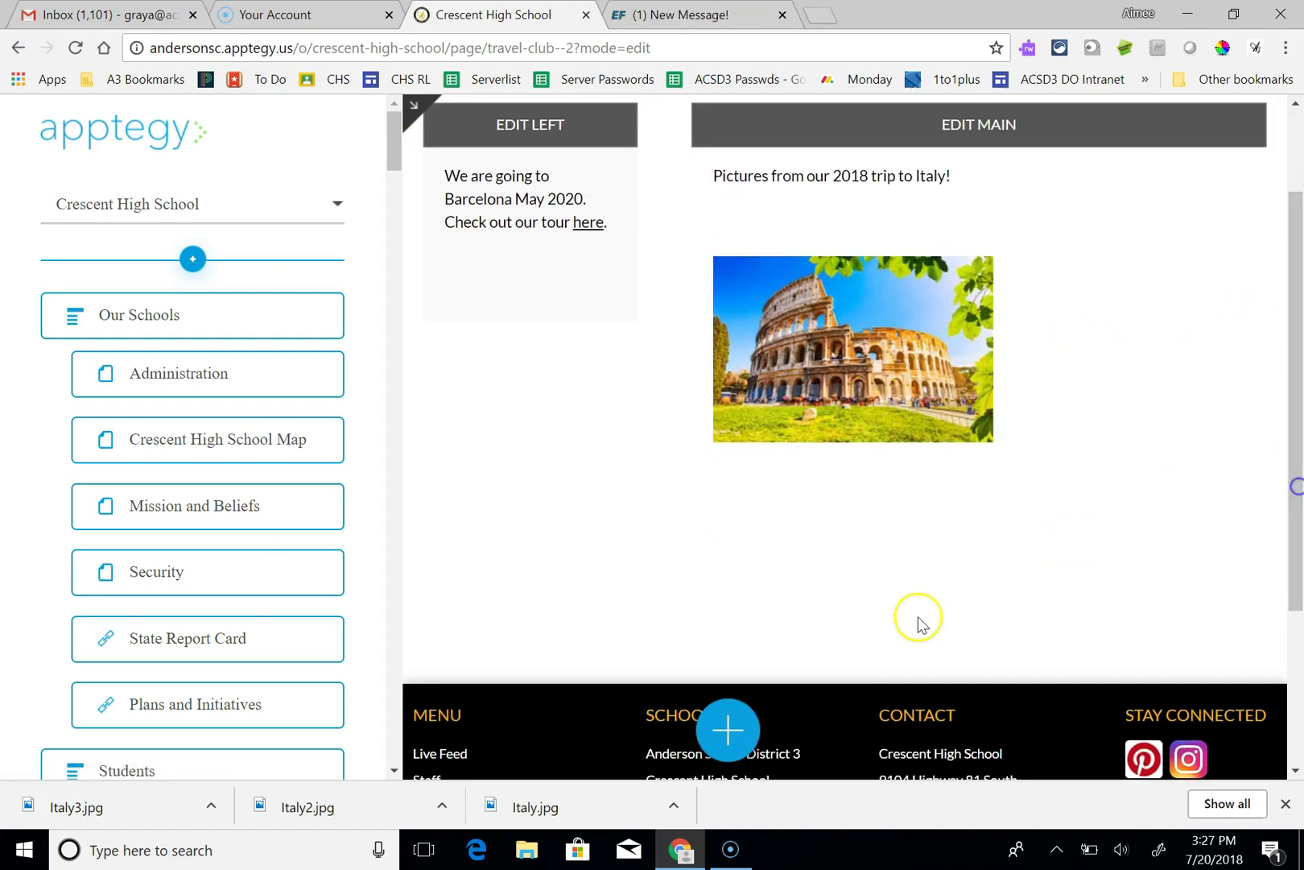
click(742, 734)
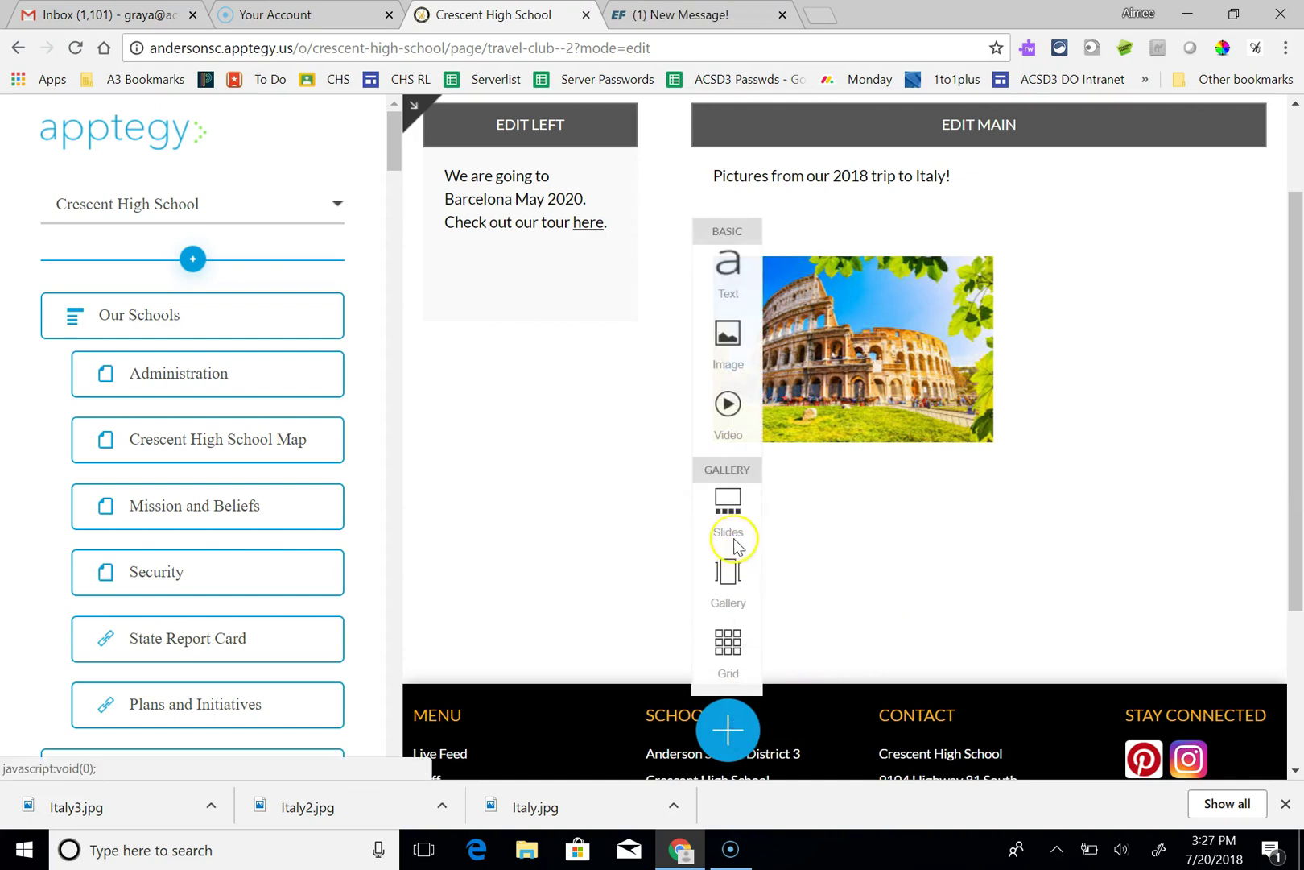
click(725, 333)
Upload the Italy3 Colosseum photo into the image block, name it, and save
click(649, 369)
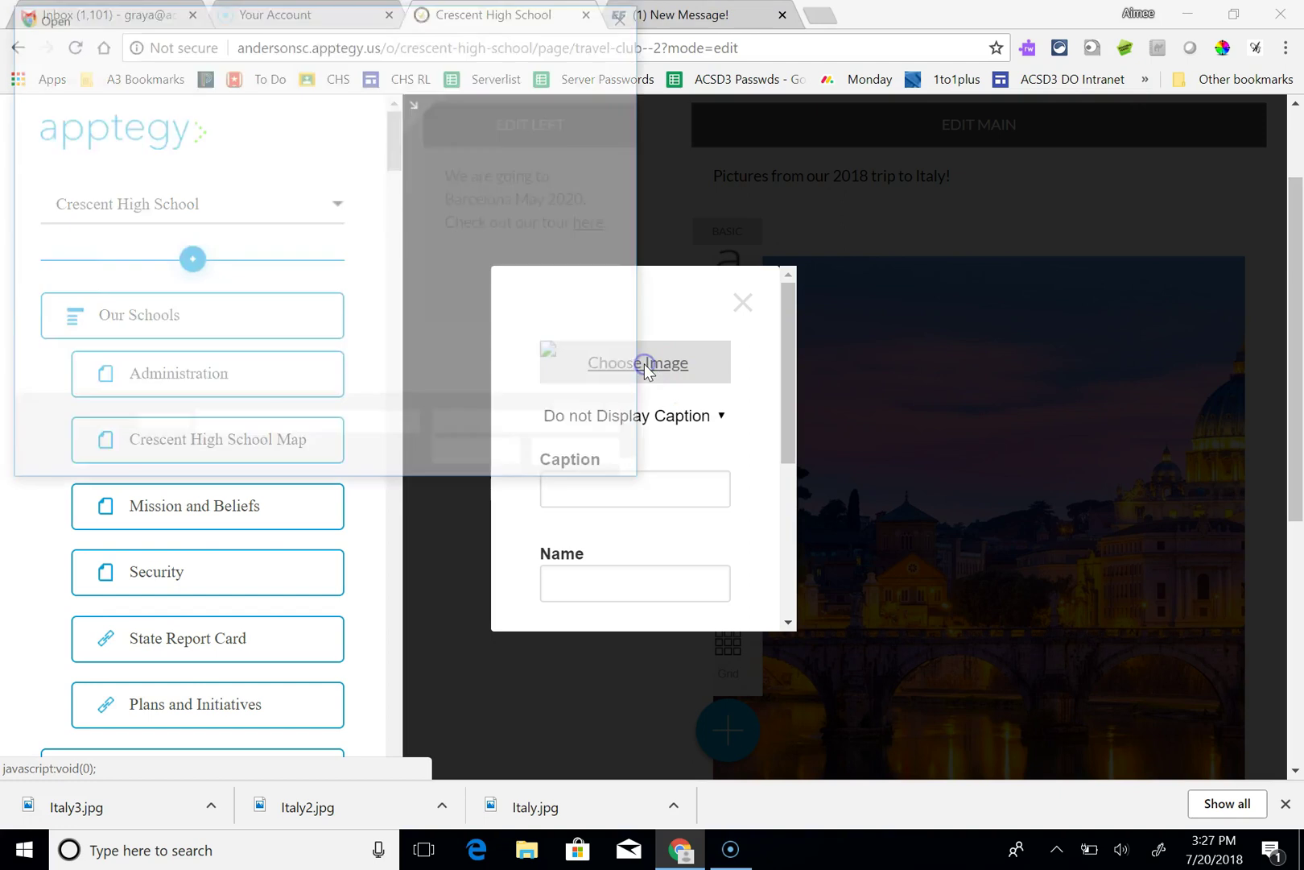
click(469, 198)
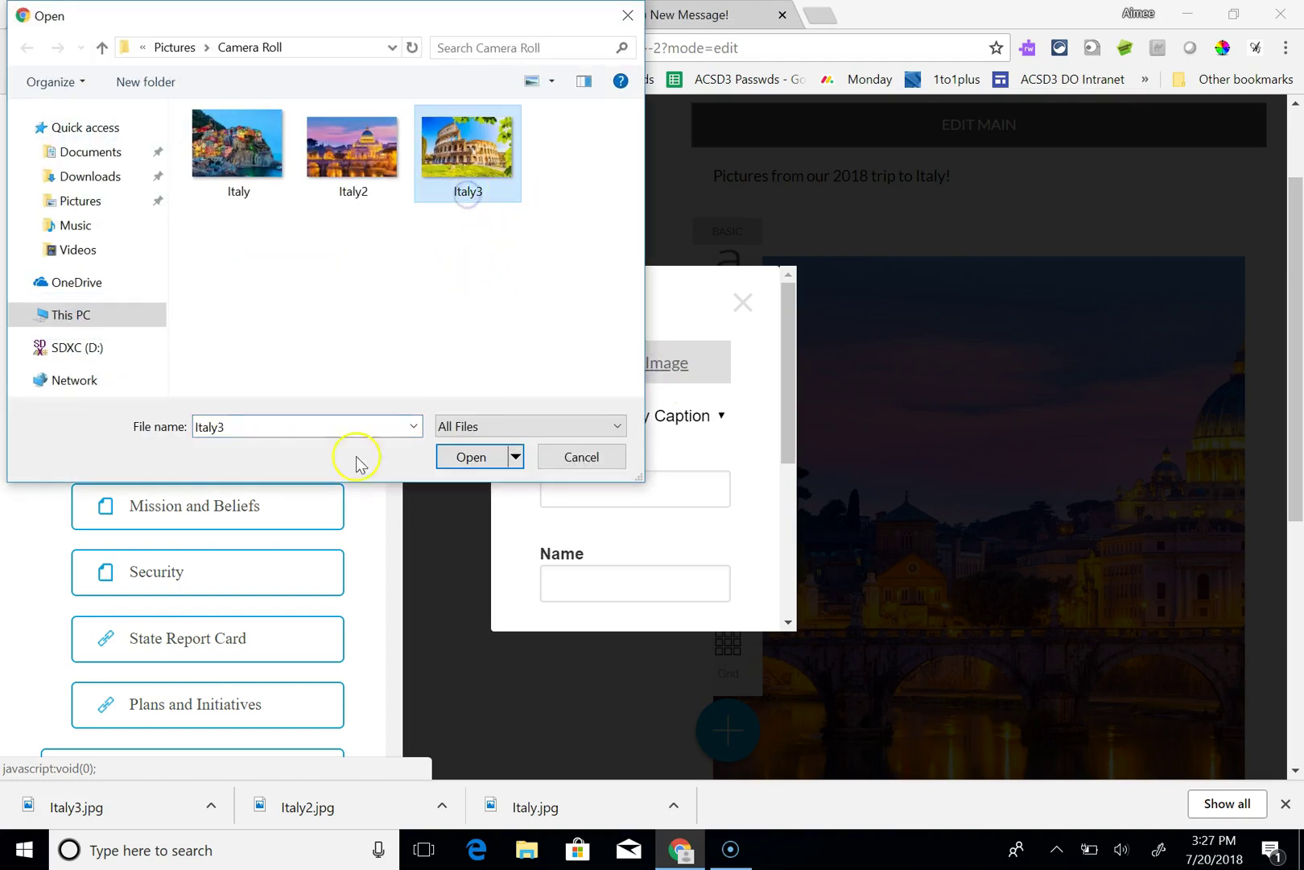
click(470, 457)
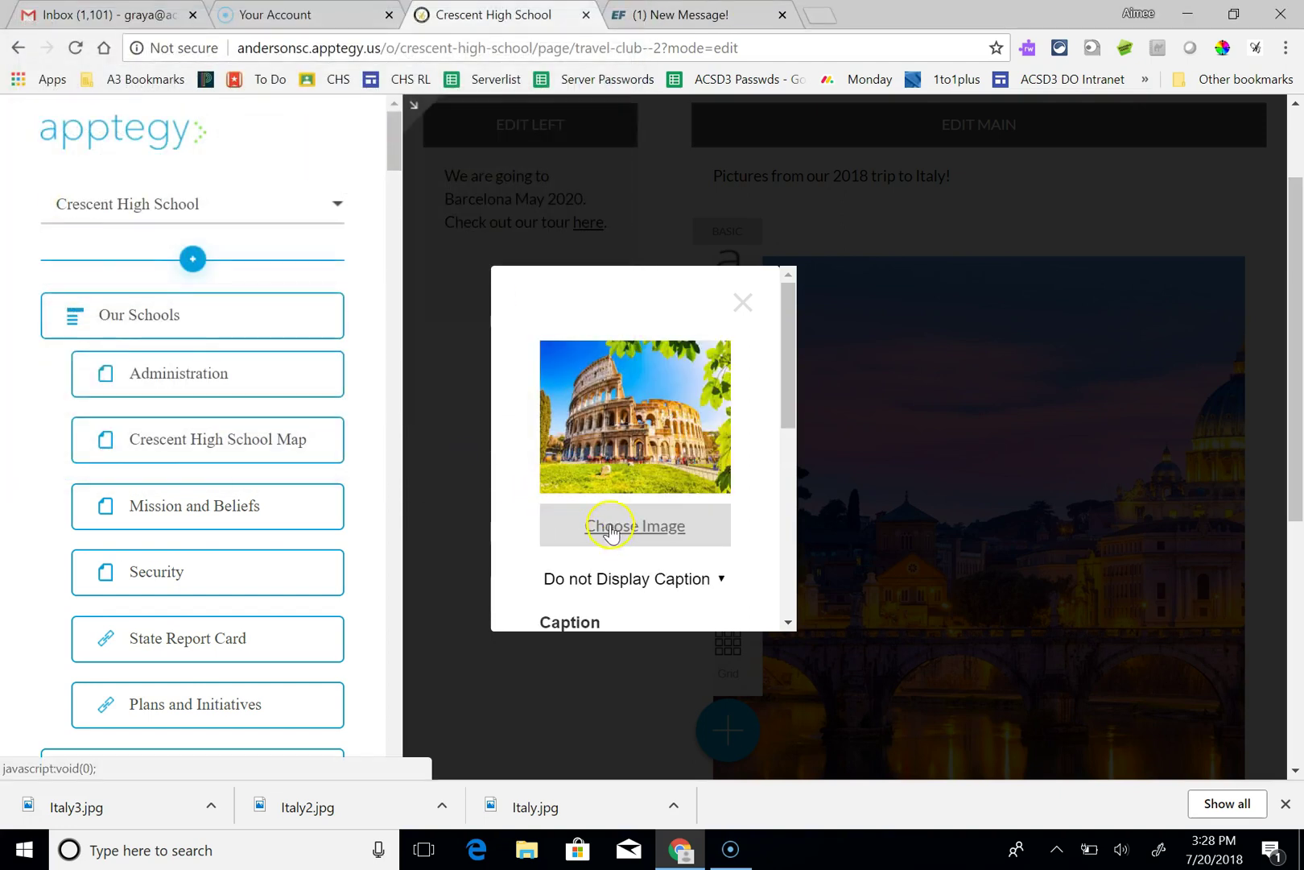
drag(786, 381, 780, 495)
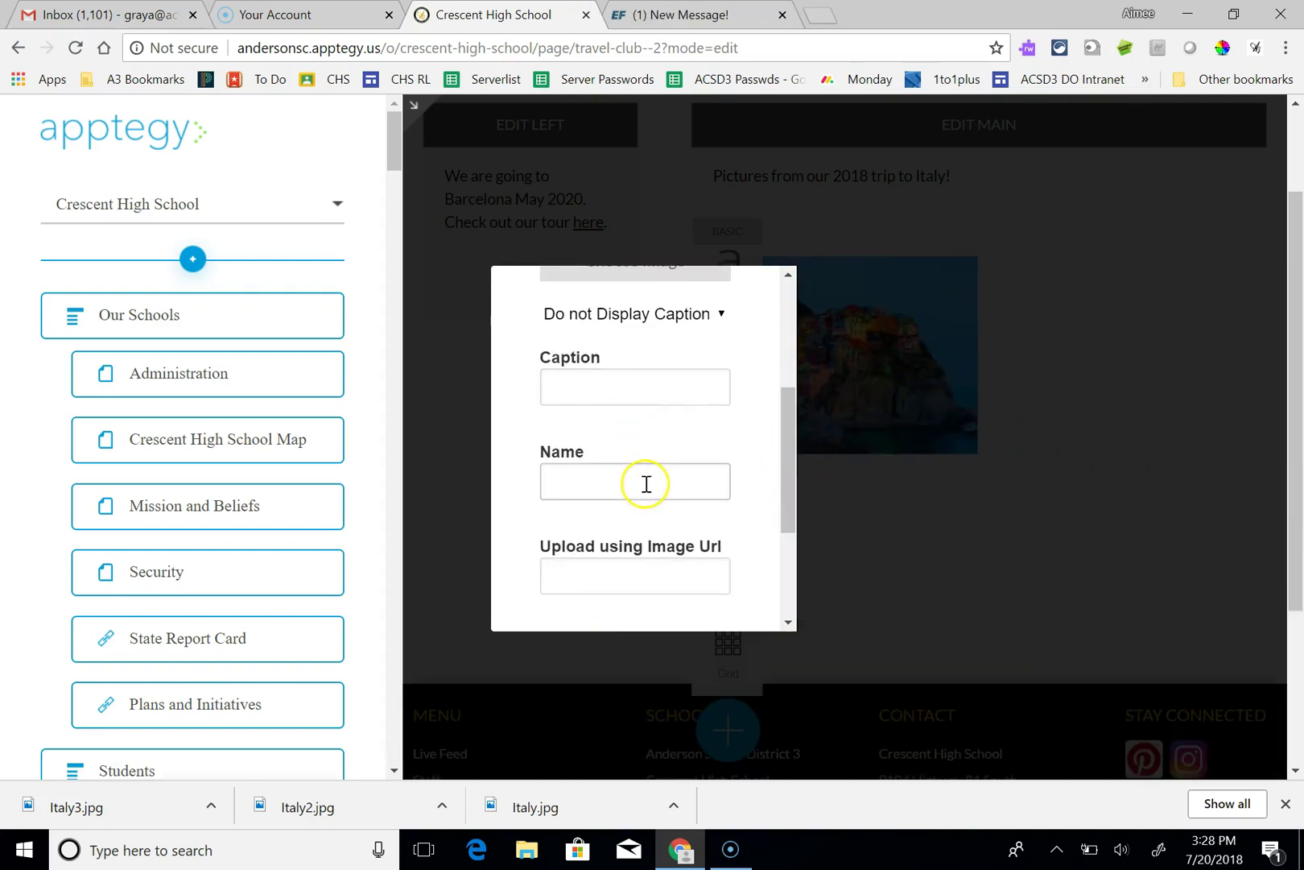
click(646, 483)
mouse_move(783, 483)
mouse_down()
mouse_move(795, 620)
mouse_move(803, 485)
mouse_up()
click(661, 461)
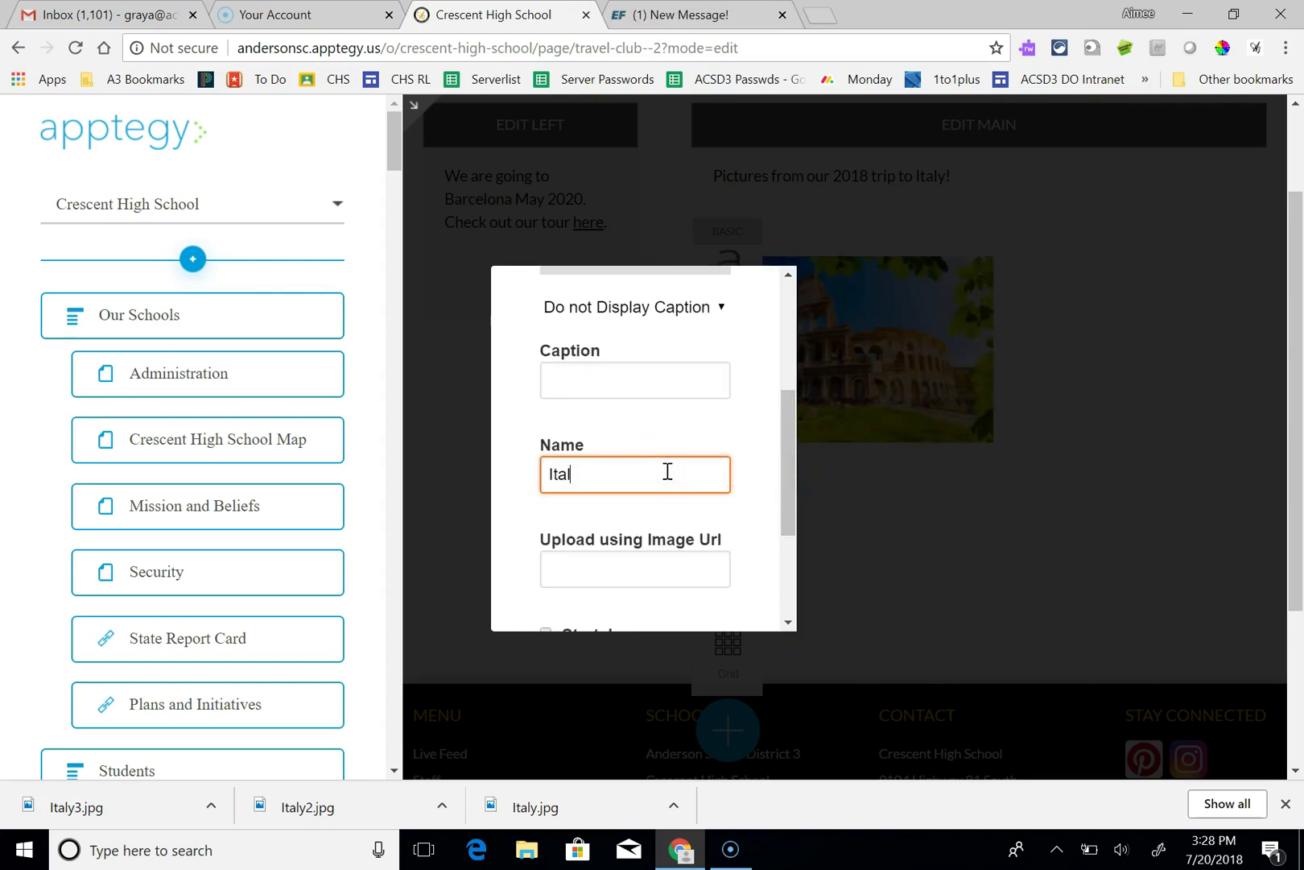
key(Return)
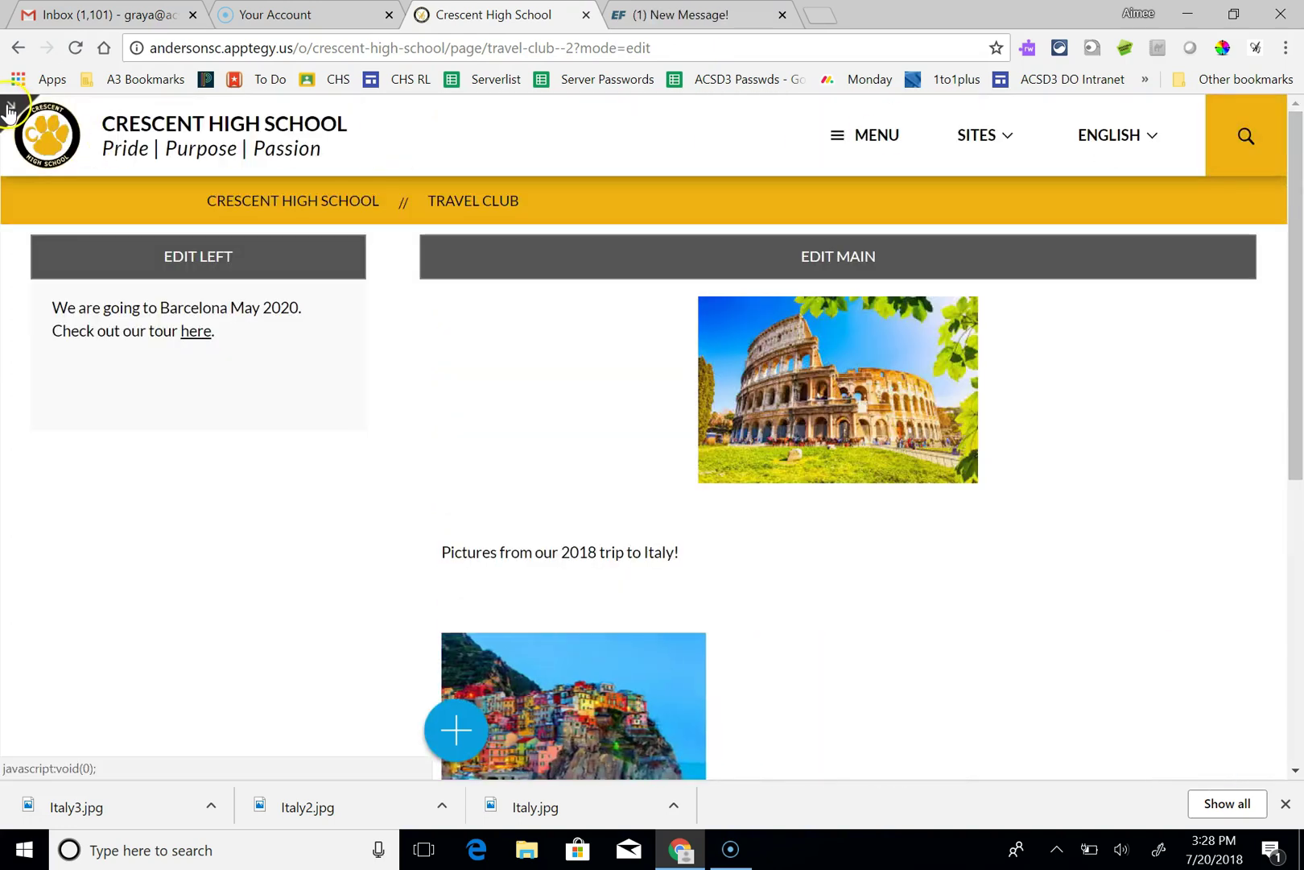
In the EF tab, load acsd3.org and go to the Crescent High School site
click(679, 16)
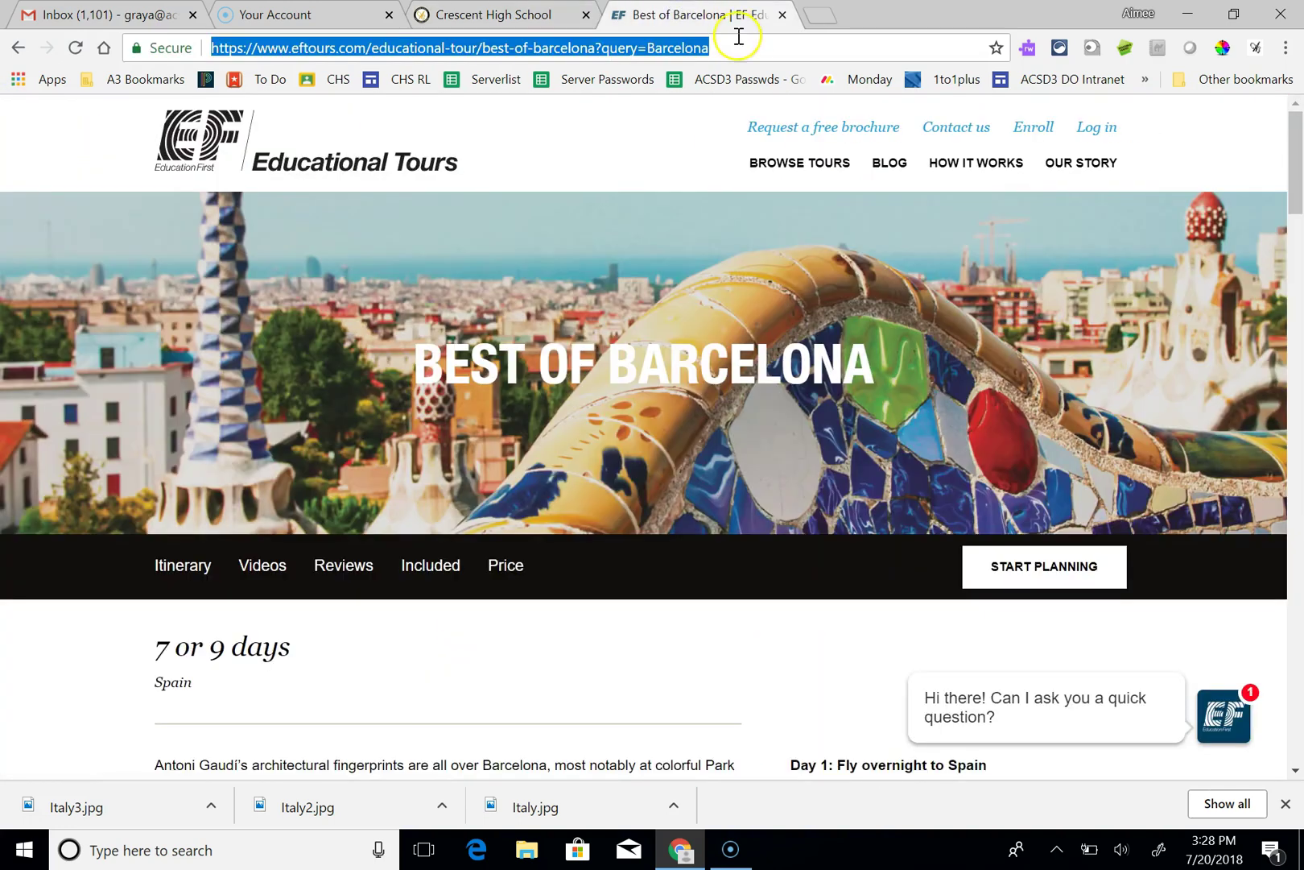
text(acsd)
key(Return)
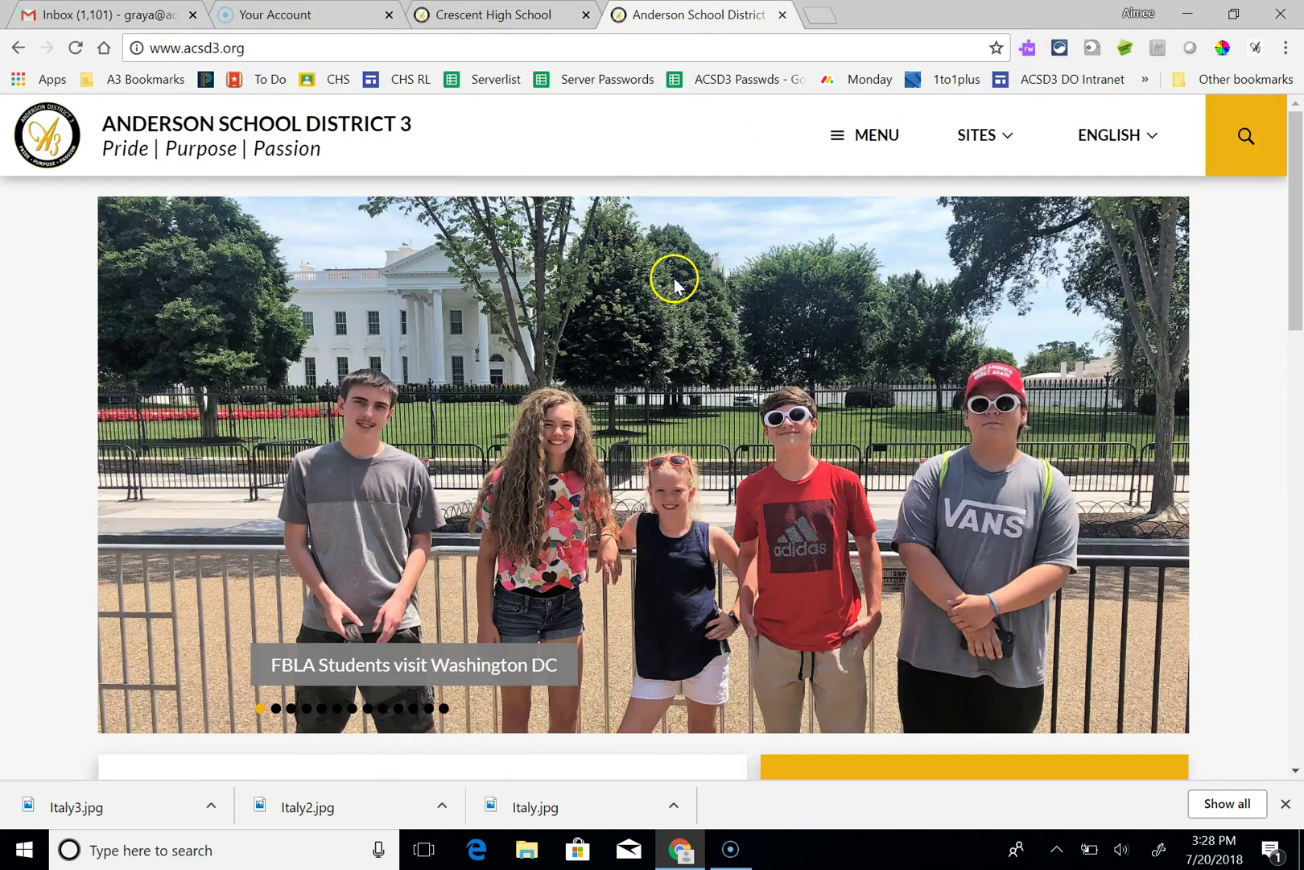
click(982, 135)
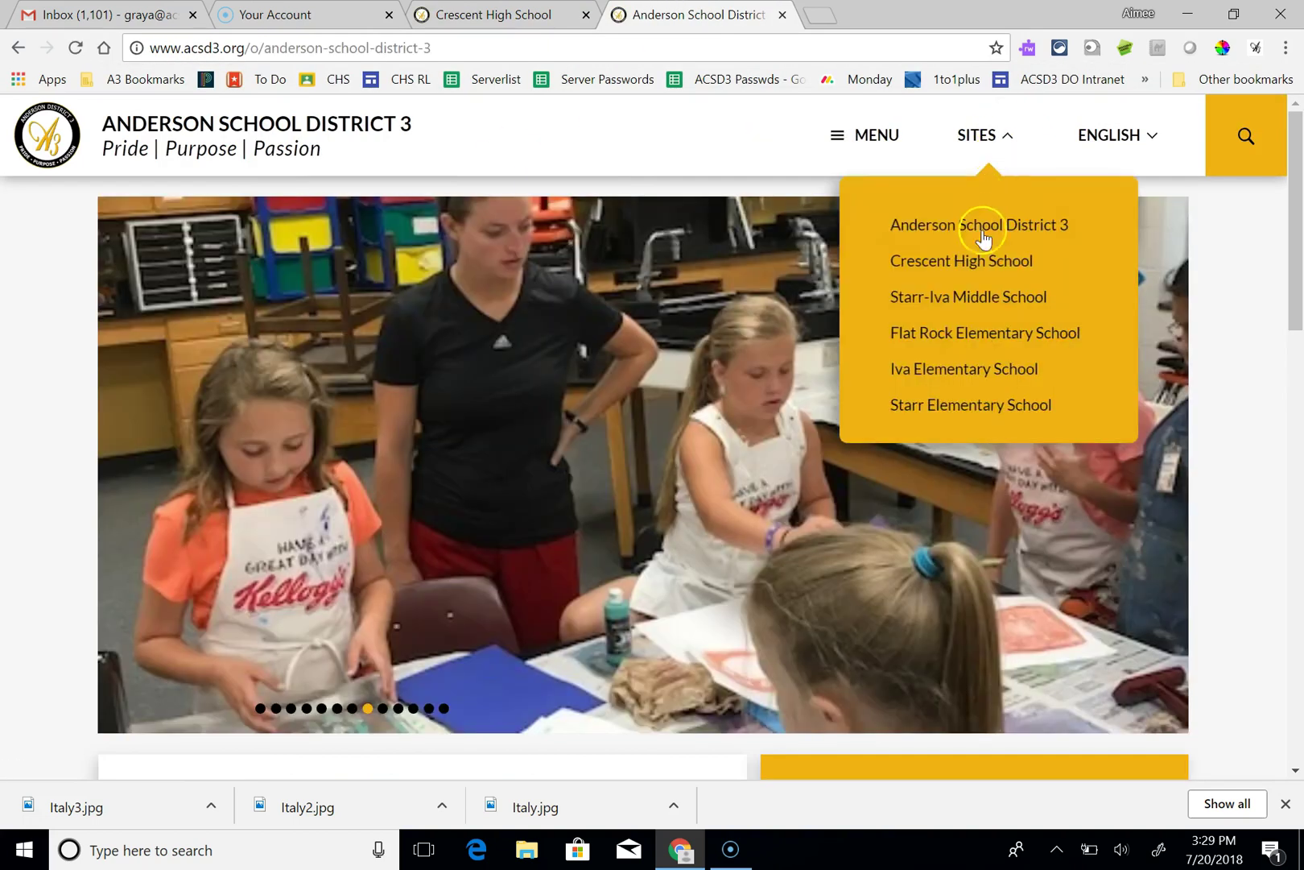
click(990, 262)
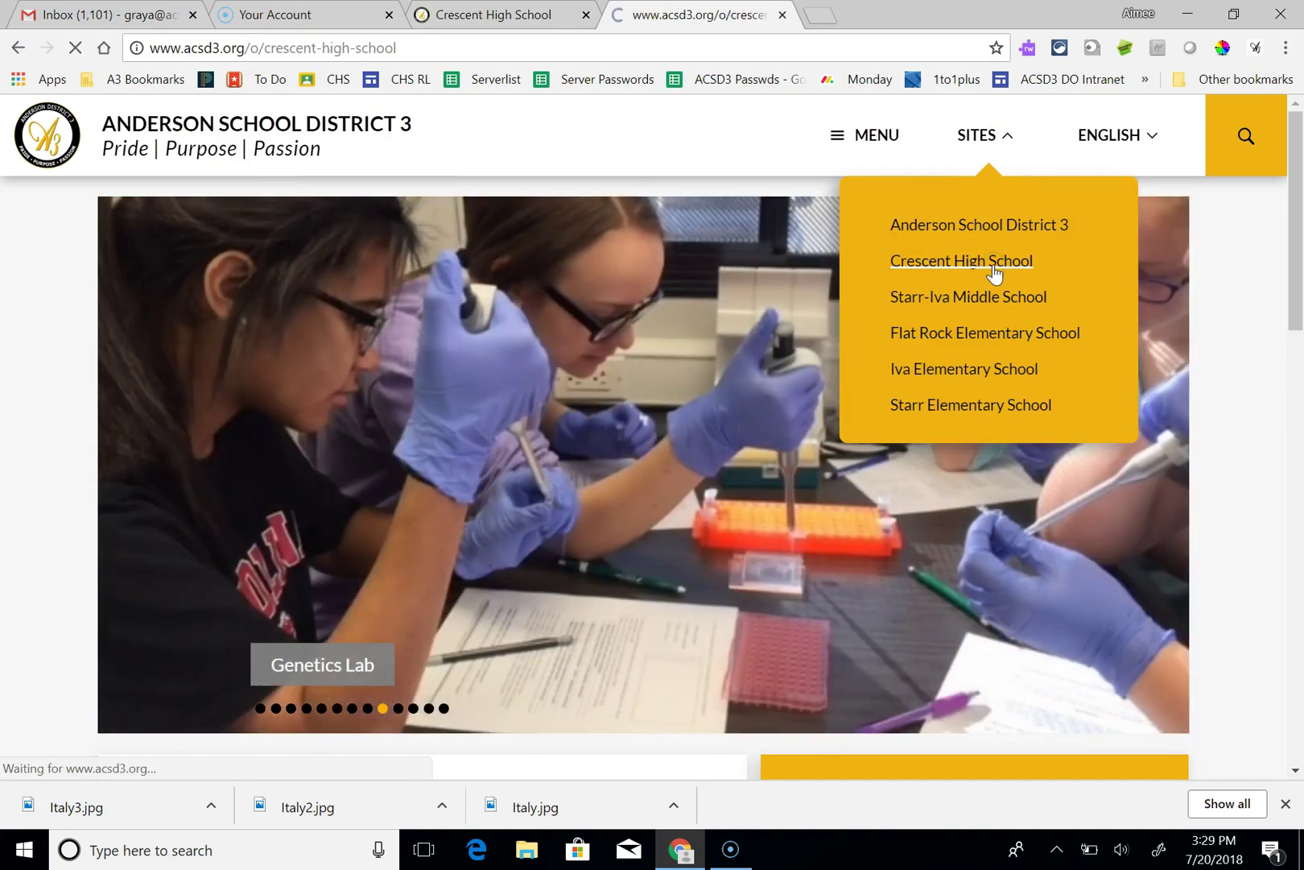
Open the public Travel Club page, follow its tour link, and close the extra EF tab
scroll(995, 274, down, 5)
click(877, 131)
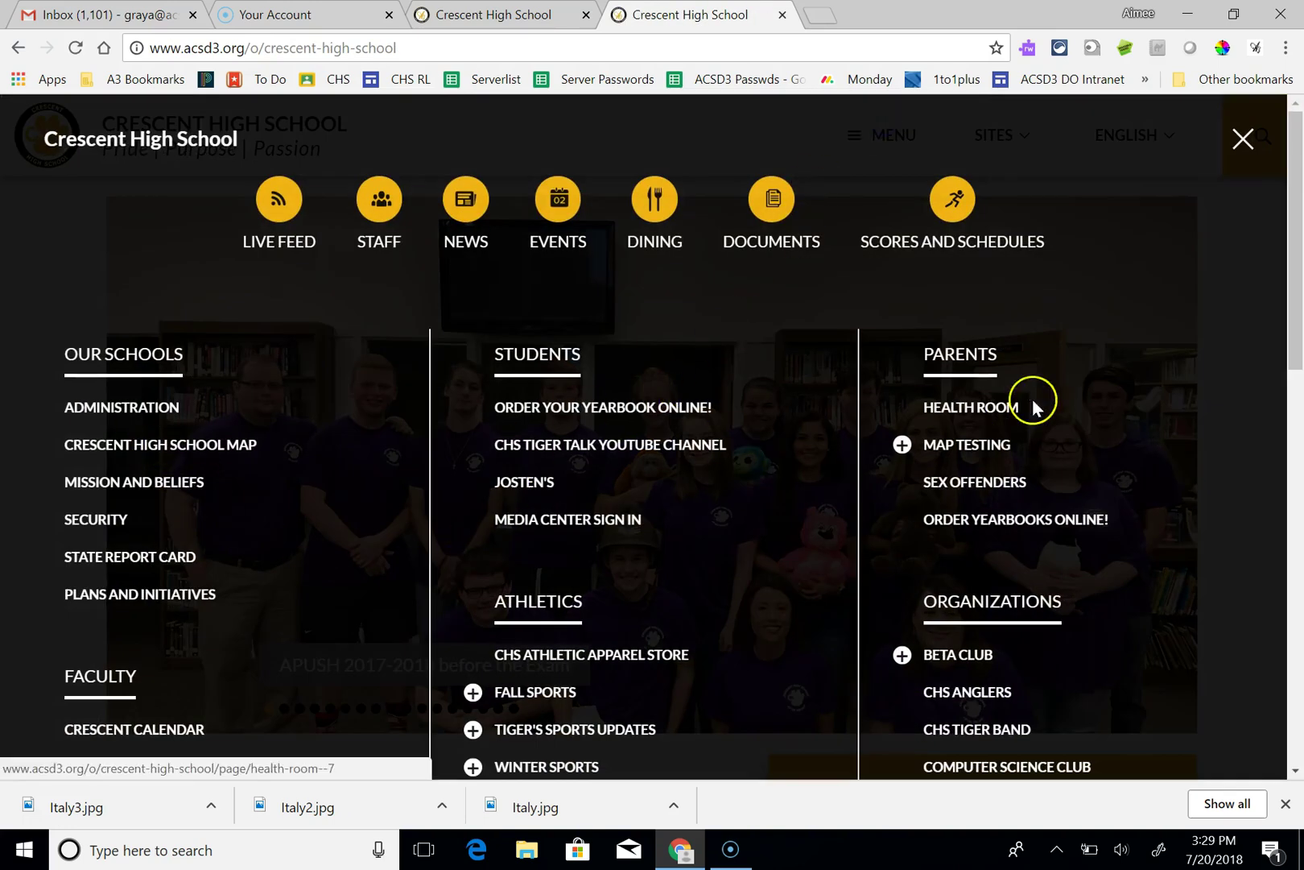
drag(1293, 219, 1293, 597)
click(961, 445)
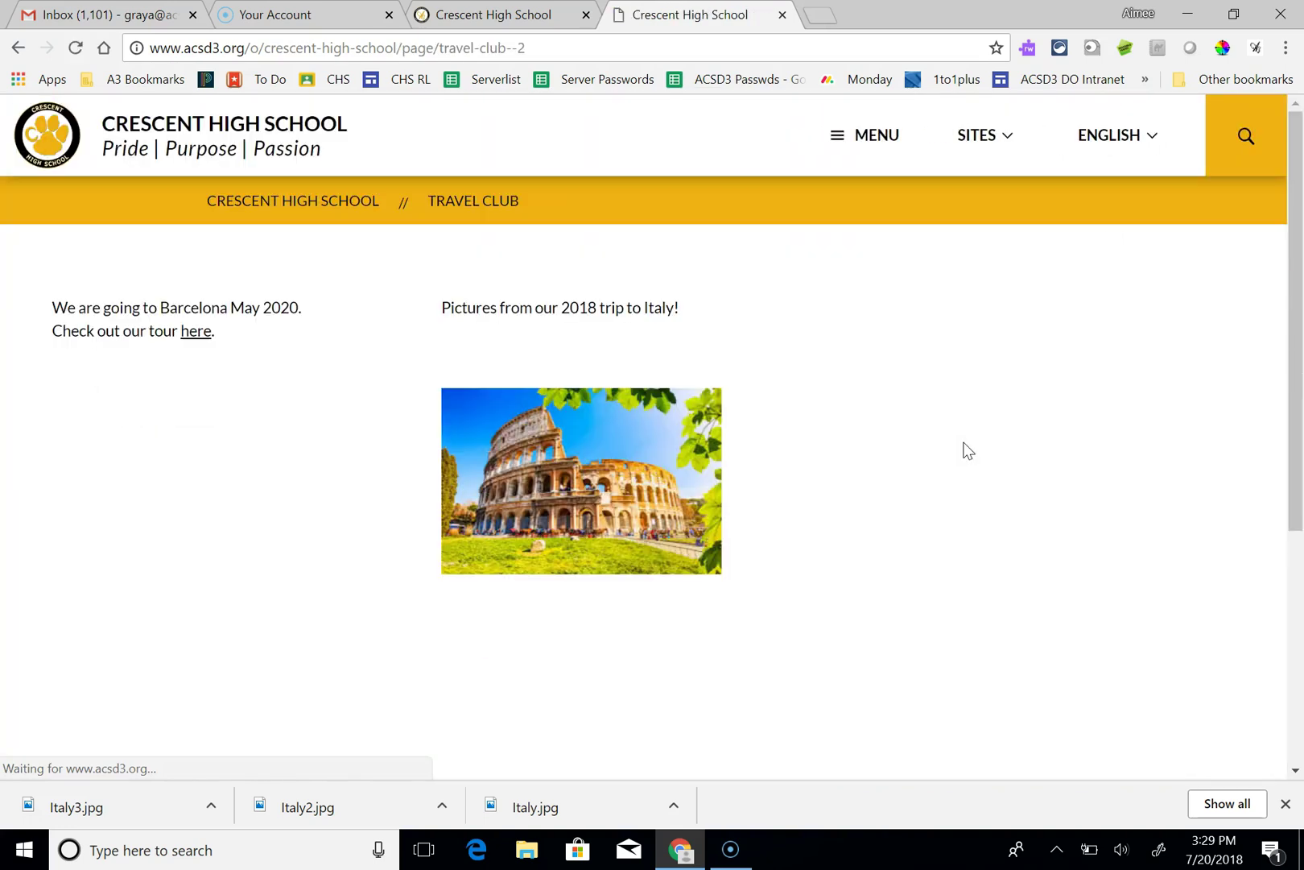
click(1071, 379)
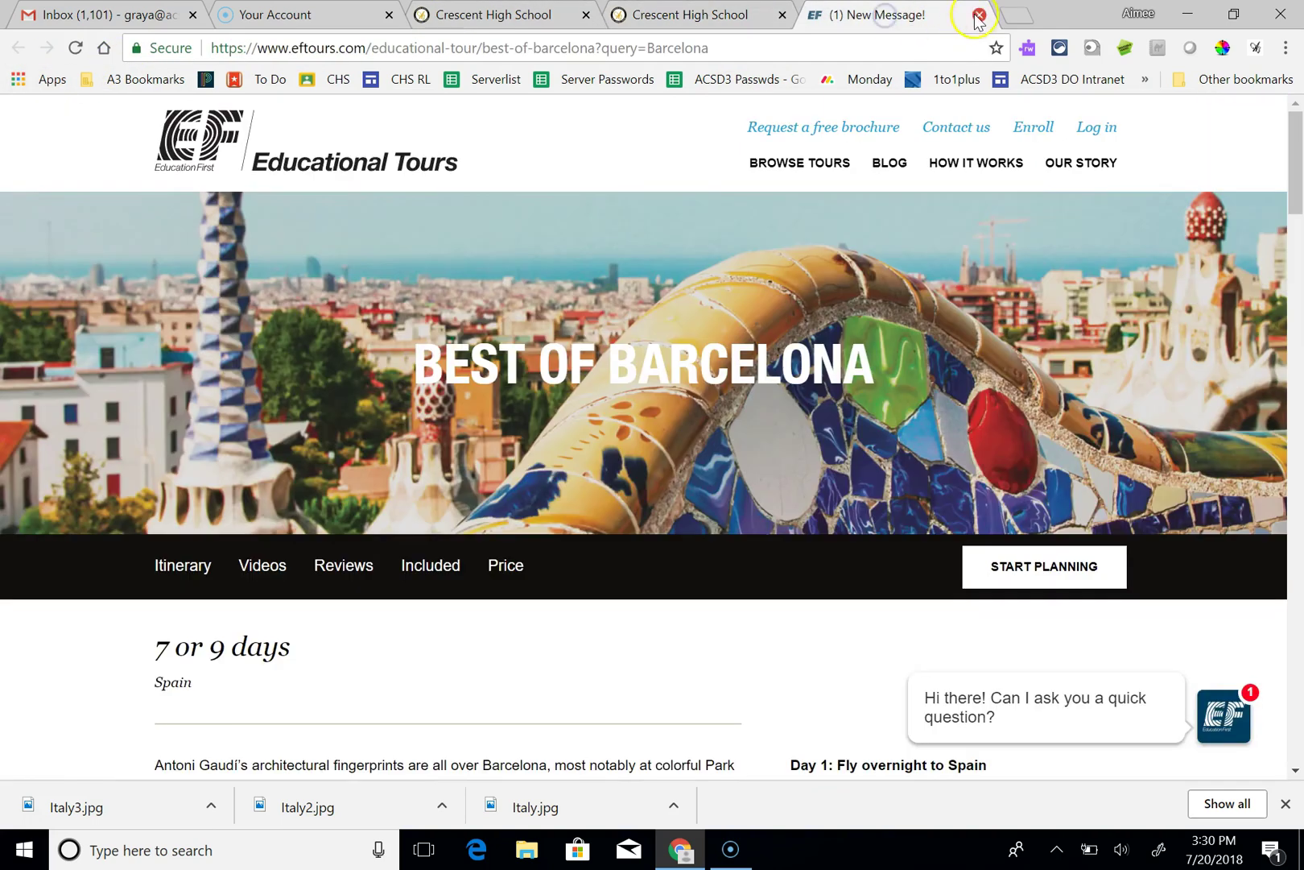
click(979, 14)
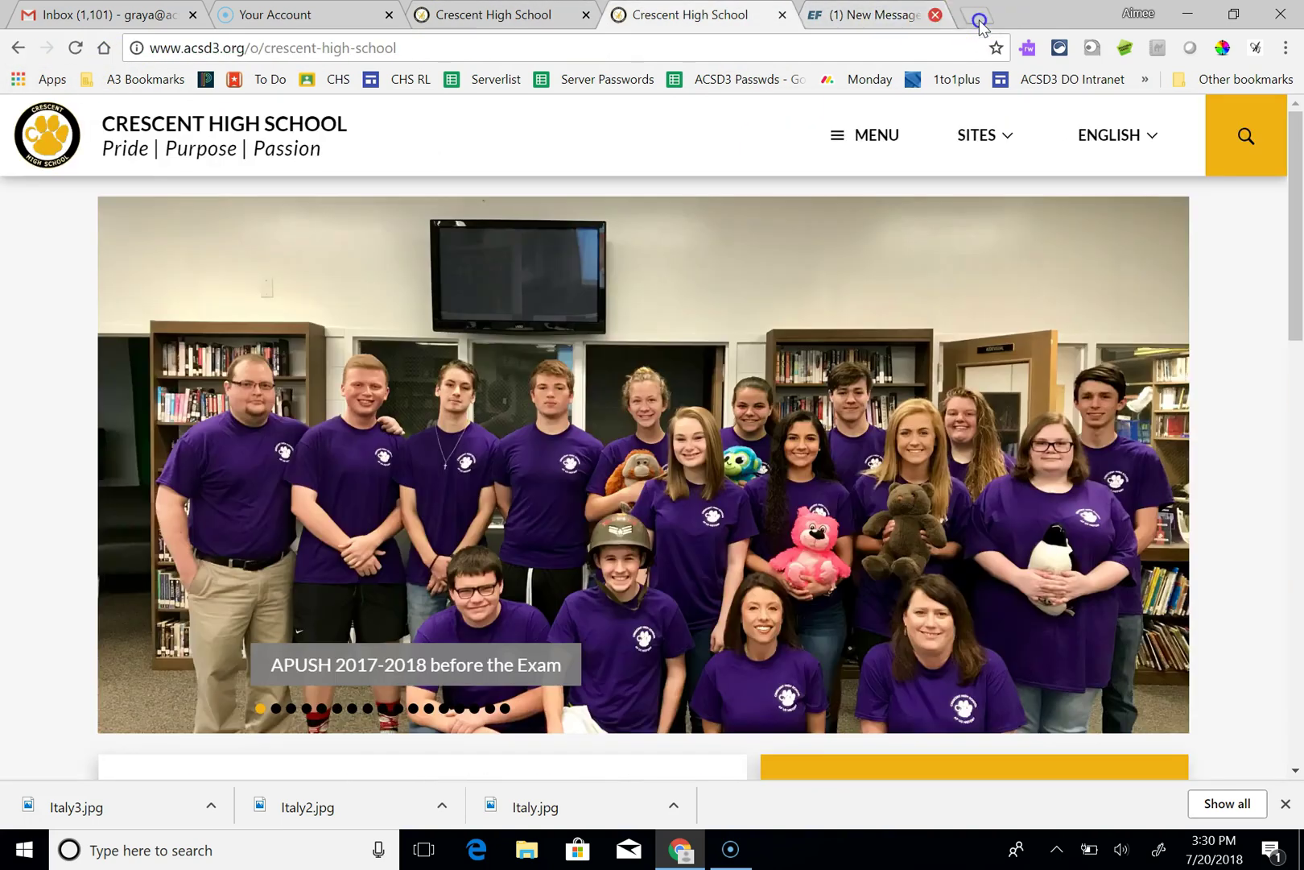